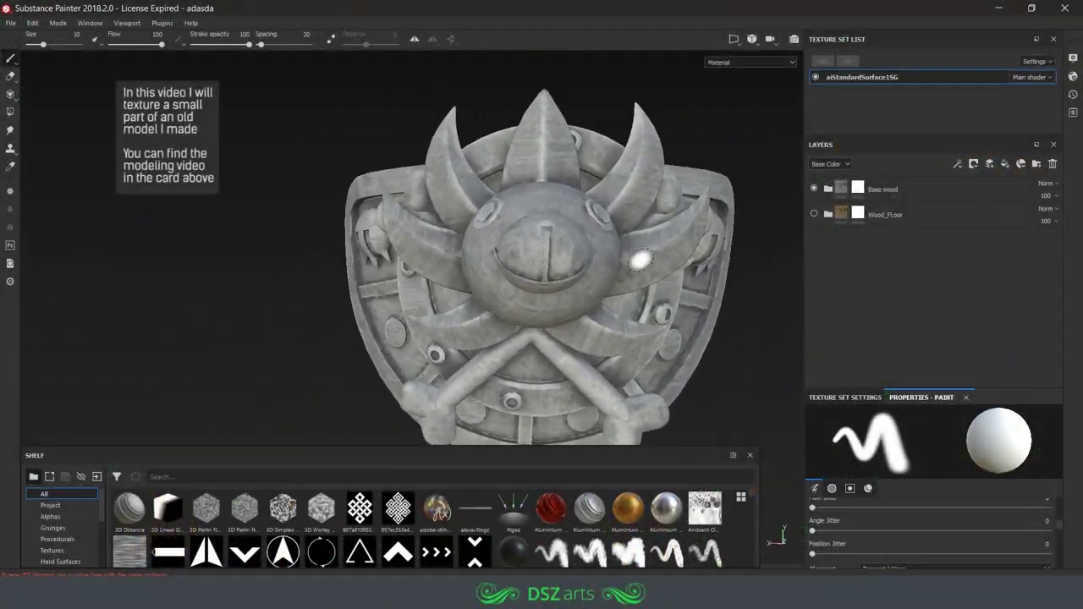
Delete the Base wood folder and duplicate the Wood_FLoor folder
mouse_move(641, 259)
left_mouse_down("alt")
mouse_move(729, 321)
mouse_move(592, 279)
left_mouse_up("alt")
left_click(891, 189)
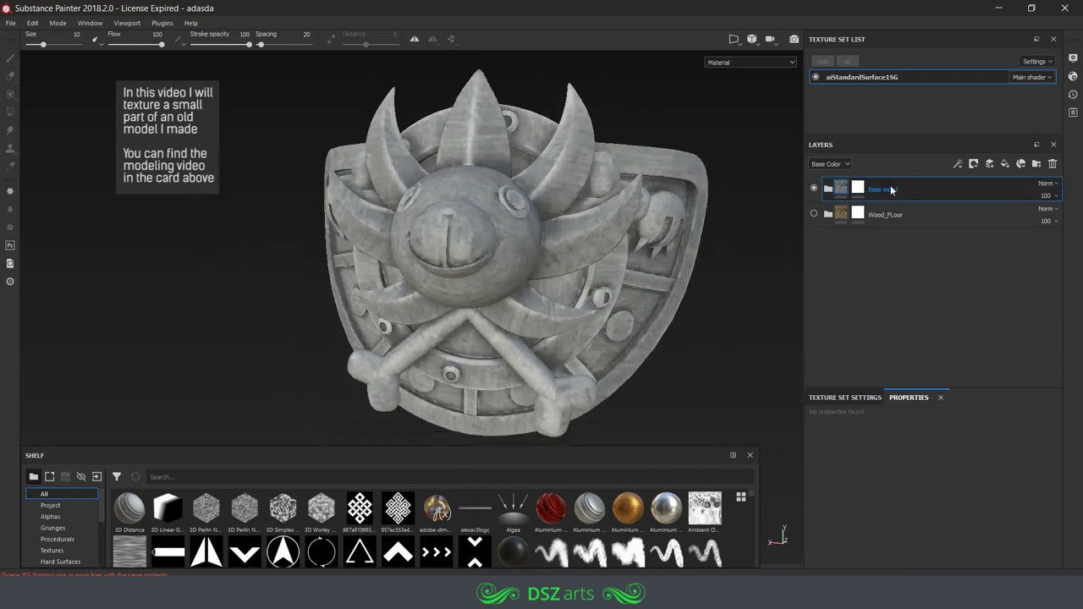
key("Delete")
right_click(887, 190)
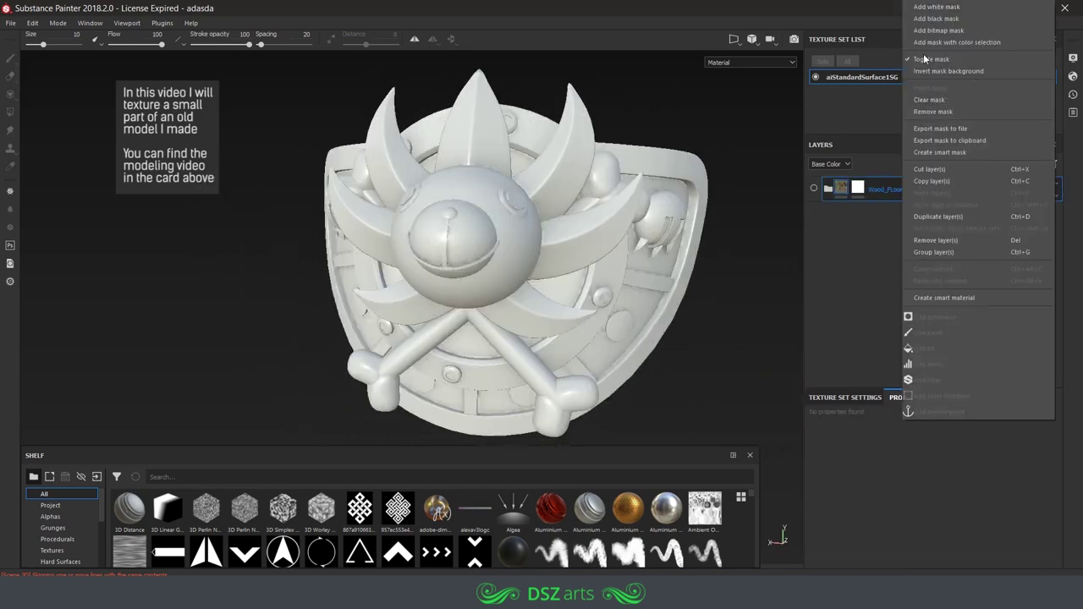
left_click(921, 216)
Desaturate the copy's BASE_L, BASE_D and BASE base colours to grey
left_click(827, 189)
left_click(884, 265)
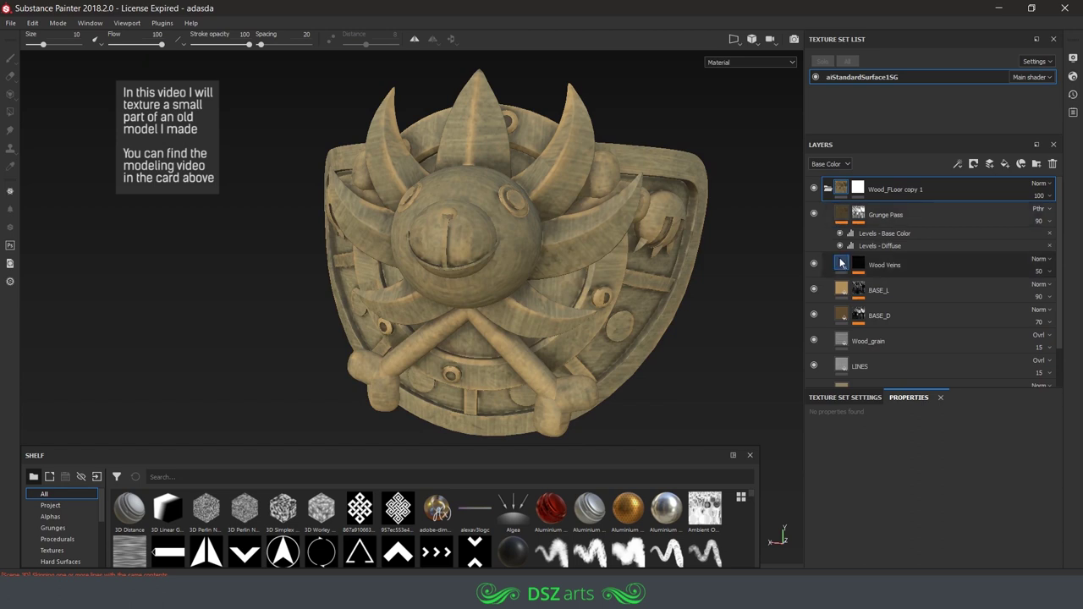
left_click(904, 499)
left_click(878, 291)
left_click(929, 506)
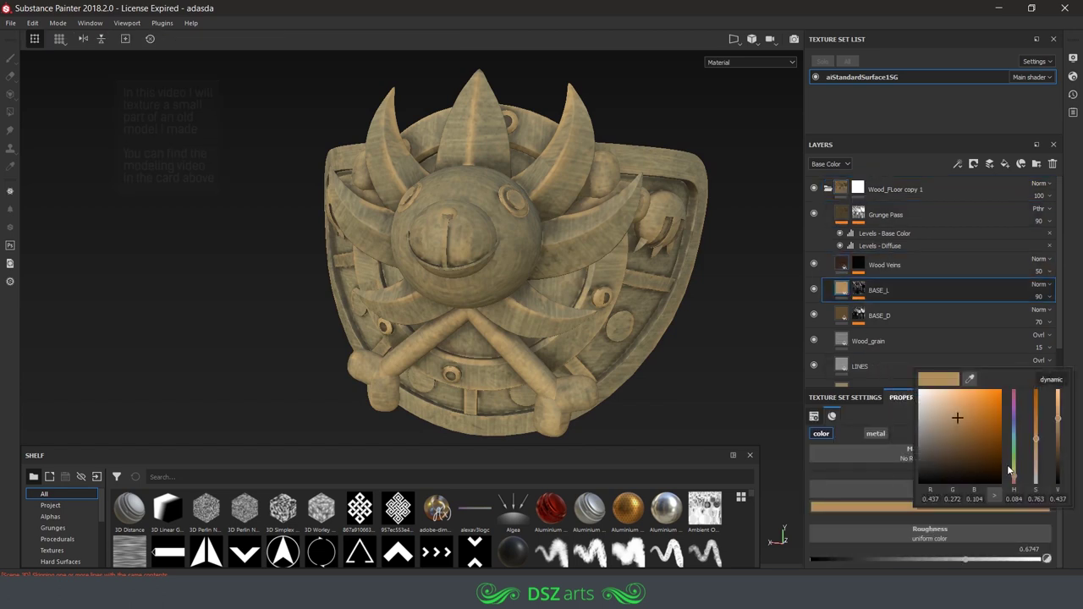
left_click_drag(1013, 452, 1013, 477)
left_click(879, 316)
left_click(922, 508)
left_click_drag(1046, 423, 1051, 493)
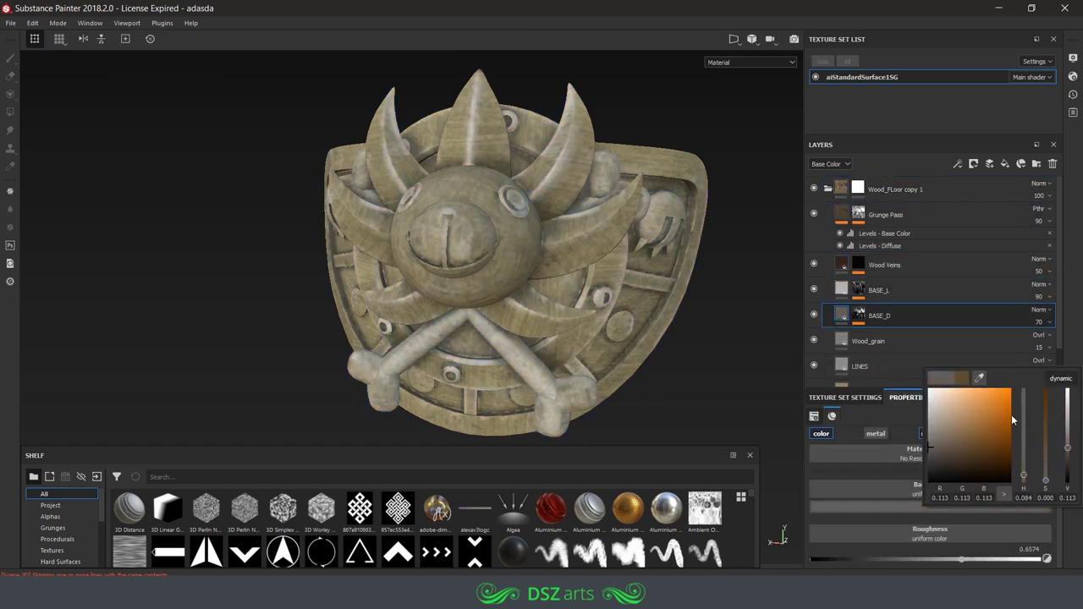
scroll(930, 327, "down", 1)
left_click(927, 346)
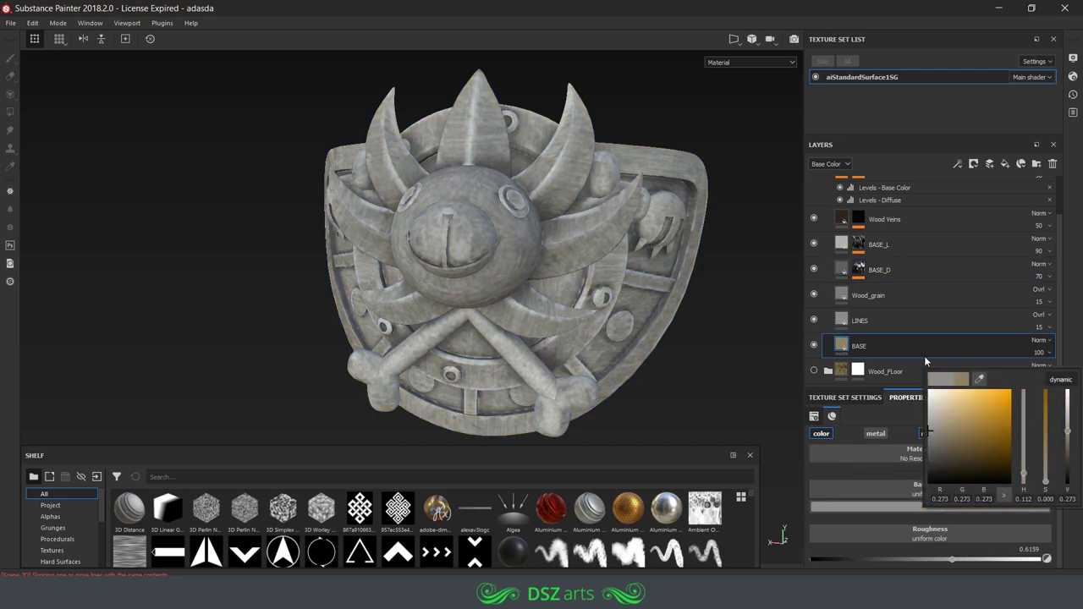
left_click_drag(592, 254, 474, 254, "alt")
Lower the copy's Grunge Pass opacity from 90 to 44 and begin renaming the folder
scroll(897, 255, "up", 1)
left_click(842, 216)
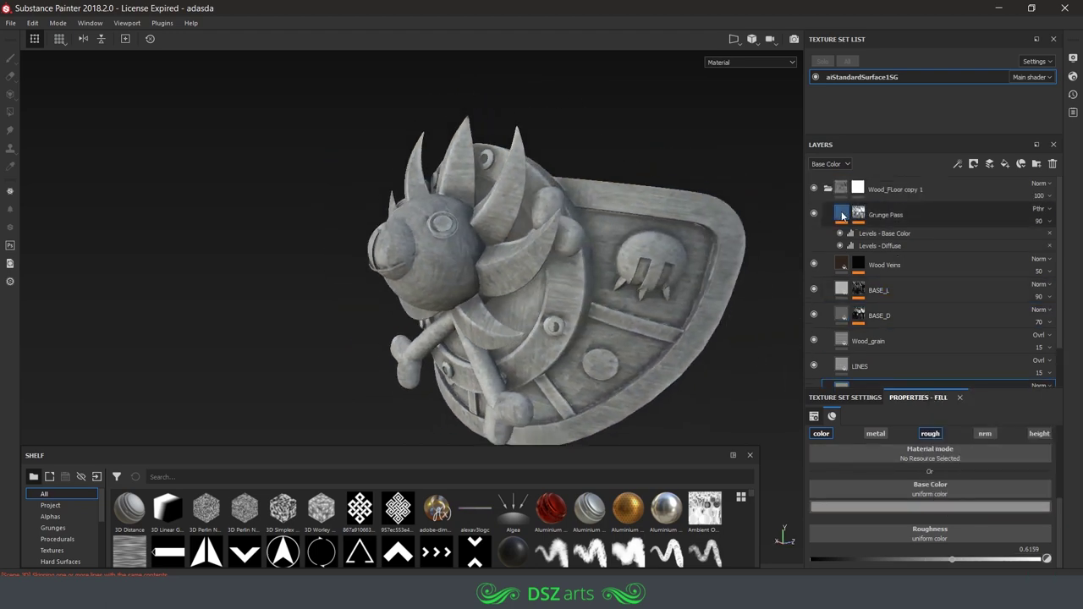
left_click(1039, 221)
left_click_drag(1040, 241, 1065, 247)
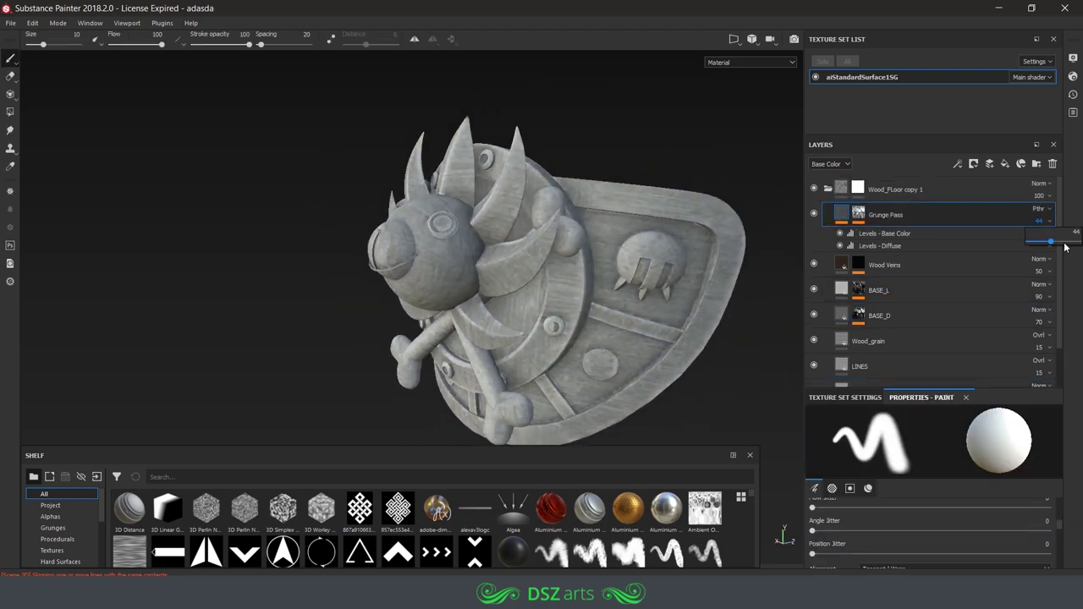
double_click(884, 189)
type("Orange")
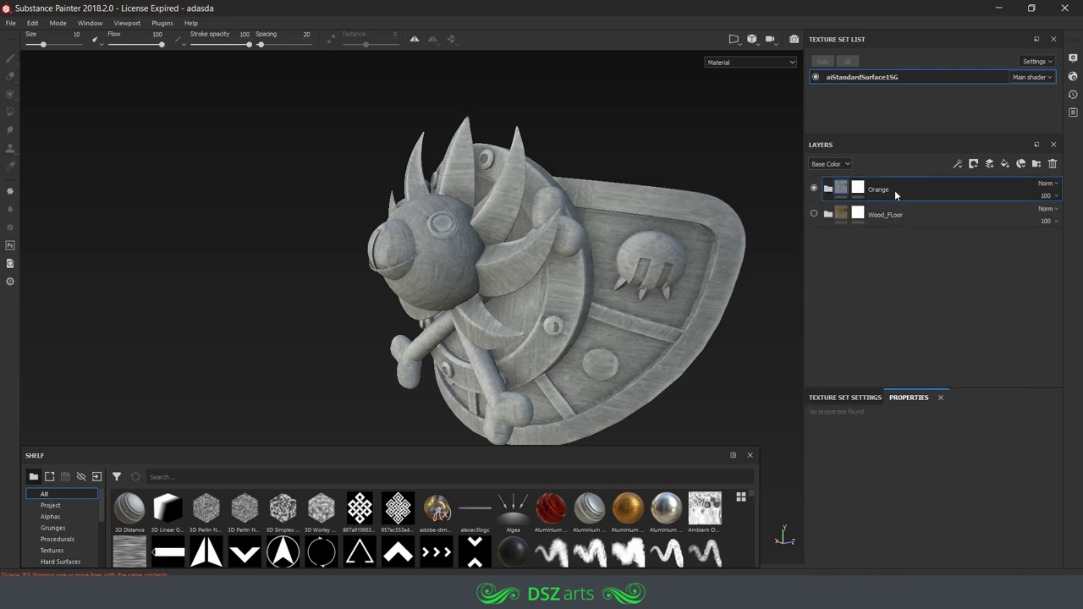
Duplicate the Orange folder three times, naming the copies Red, Yellow and white
right_click(894, 189)
left_click(895, 192)
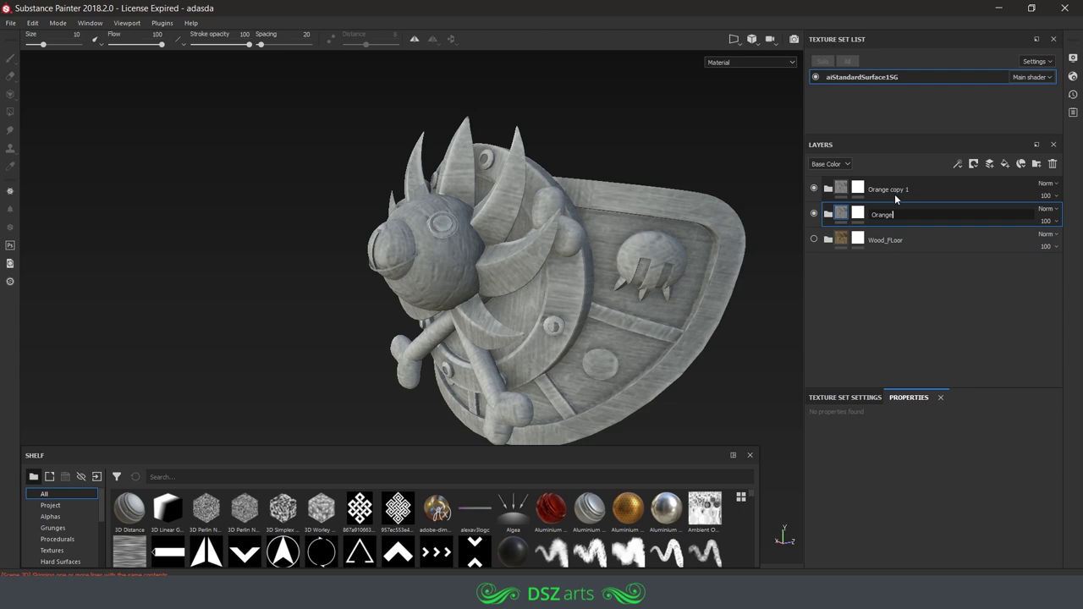
double_click(896, 188)
right_click(893, 190)
left_click(976, 231)
key("ctrl+d")
double_click(886, 214)
type("Yell")
key("Return")
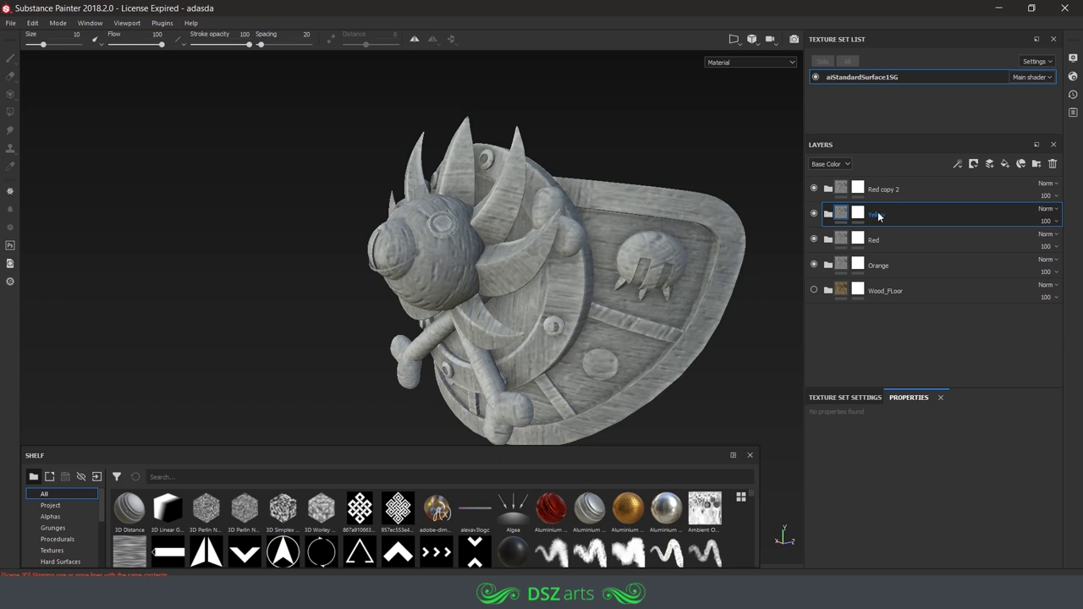
double_click(880, 189)
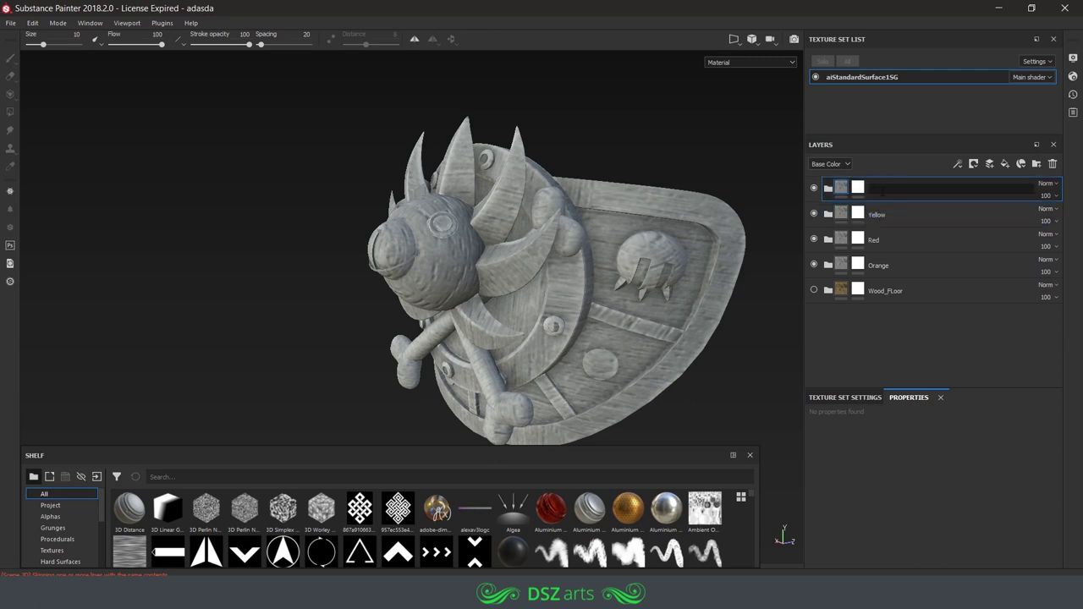
type("hite")
key("Return")
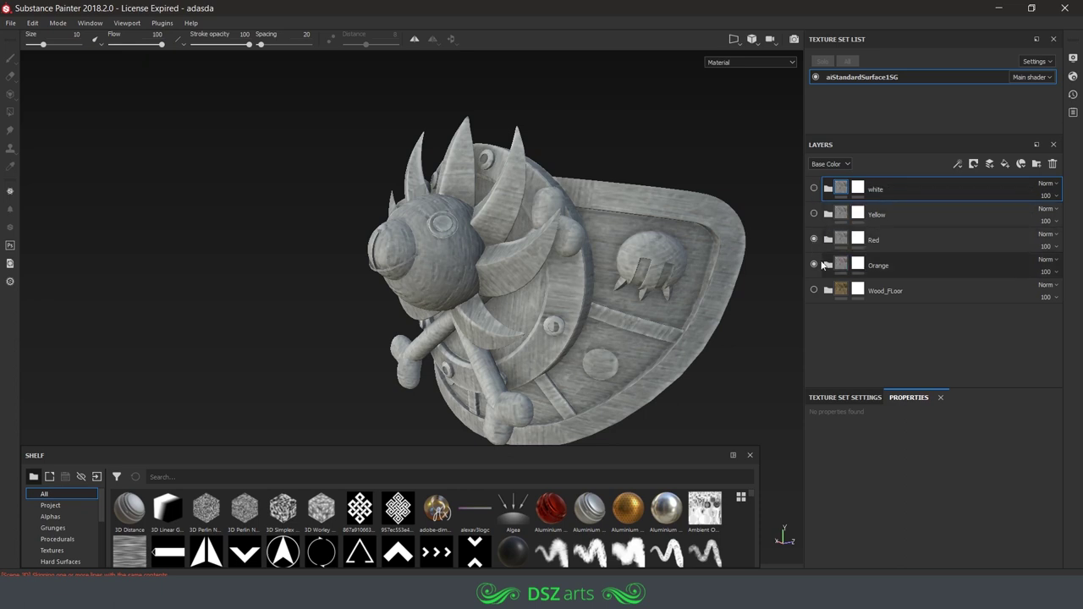
Add a black mask to the Orange folder and switch to Polygon Fill with the base colour channel shown
right_click(860, 264)
left_click(893, 280)
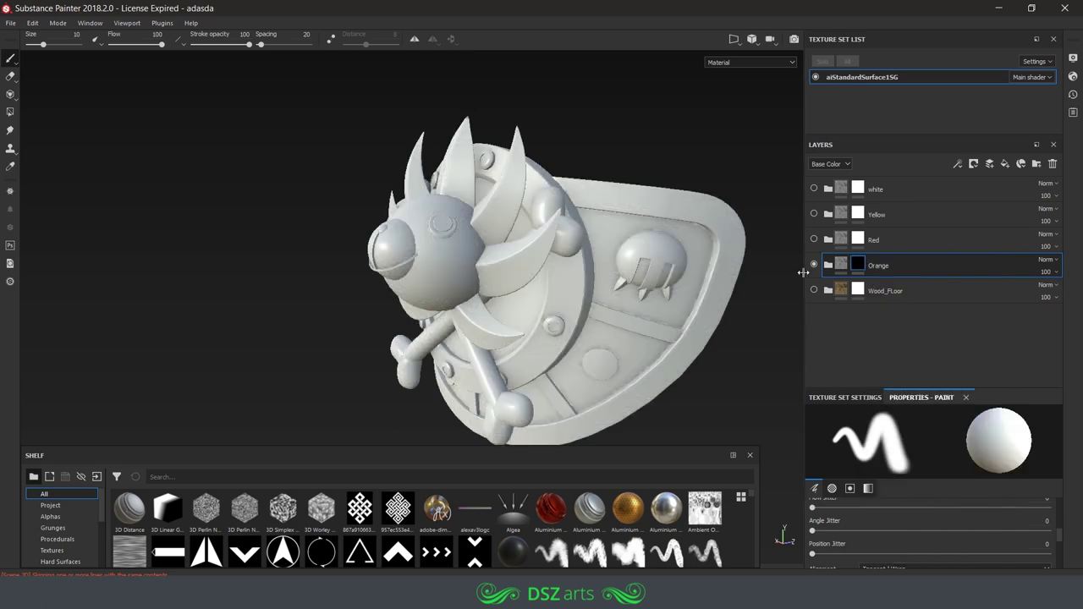
key("4")
mouse_move(508, 270)
left_mouse_down("alt")
mouse_move(550, 268)
mouse_move(461, 271)
mouse_move(545, 288)
left_mouse_up("alt")
key("c")
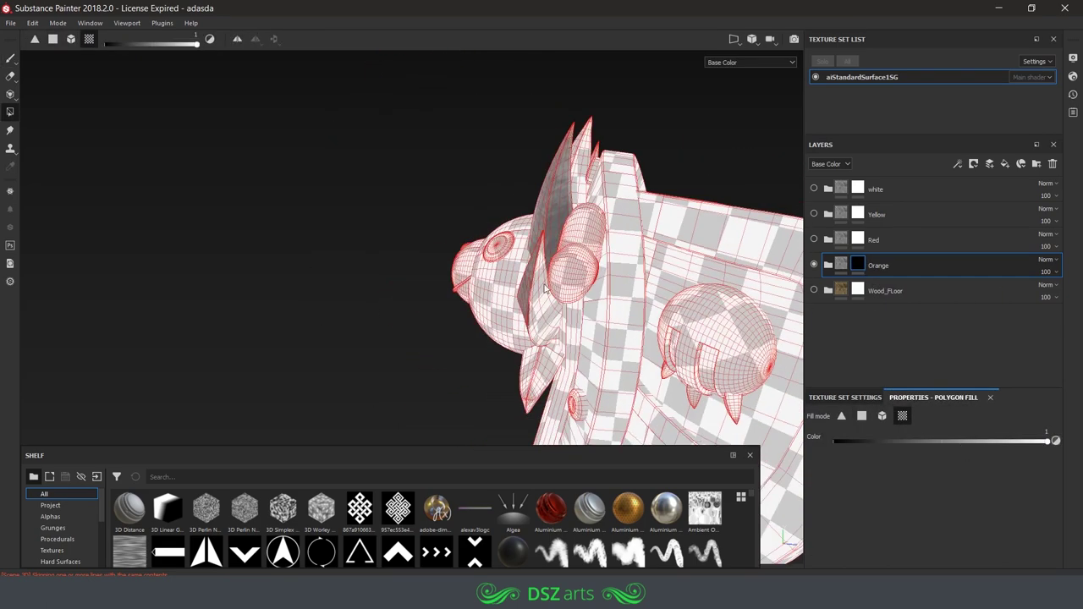
Switch to the 2D/3D split view and inspect the petals against their UV islands
scroll(538, 303, "up", 3)
scroll(580, 149, "up", 2)
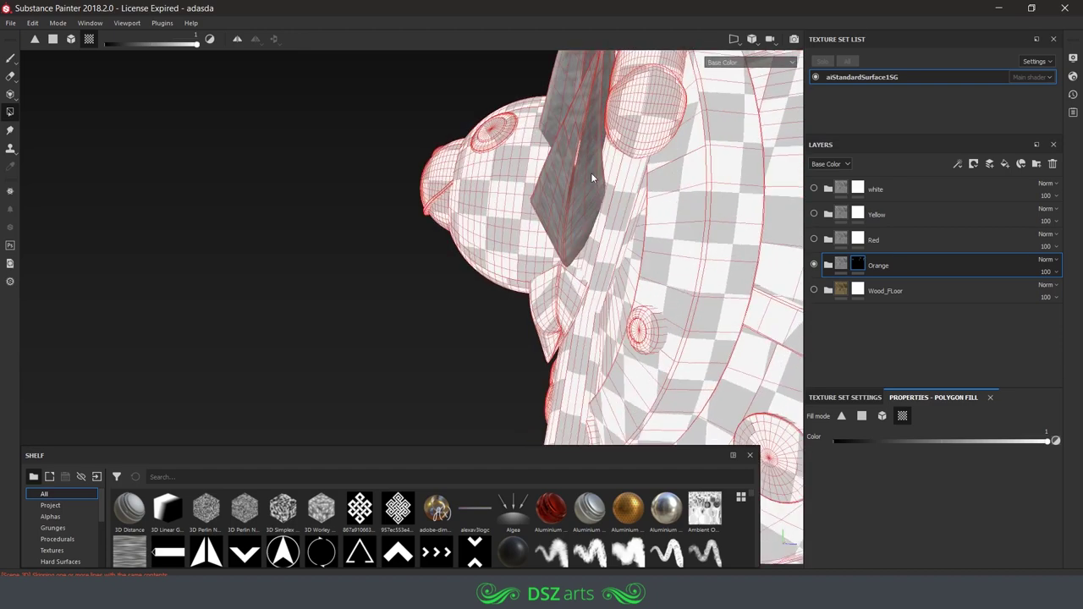
key("F2")
mouse_move(411, 180)
middle_mouse_down()
mouse_move(555, 276)
mouse_move(588, 259)
middle_mouse_up()
key("F2")
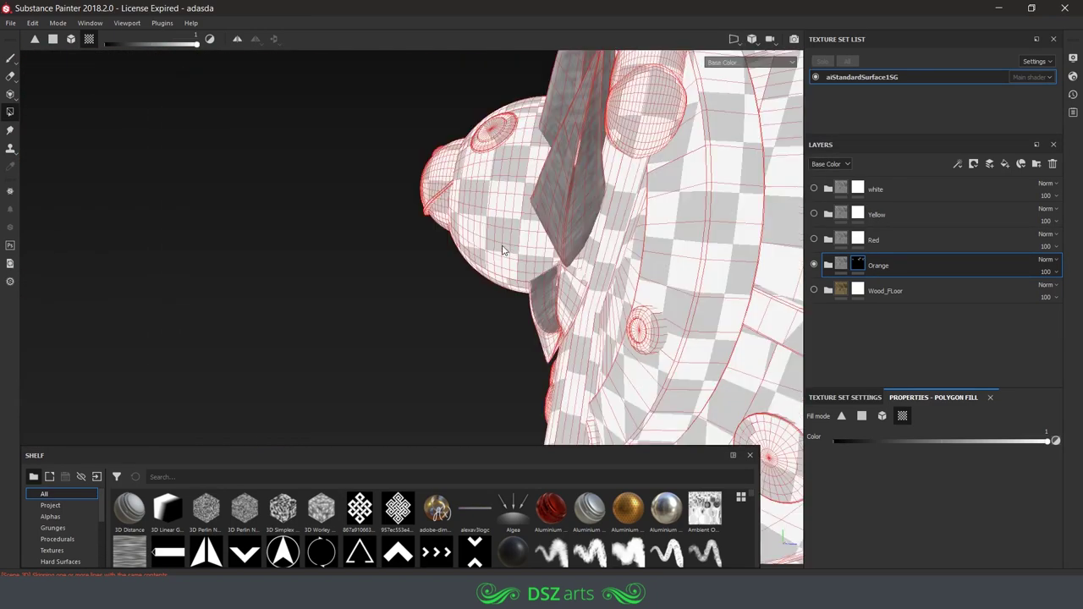
key("F1")
left_click_drag(398, 270, 318, 203, "alt")
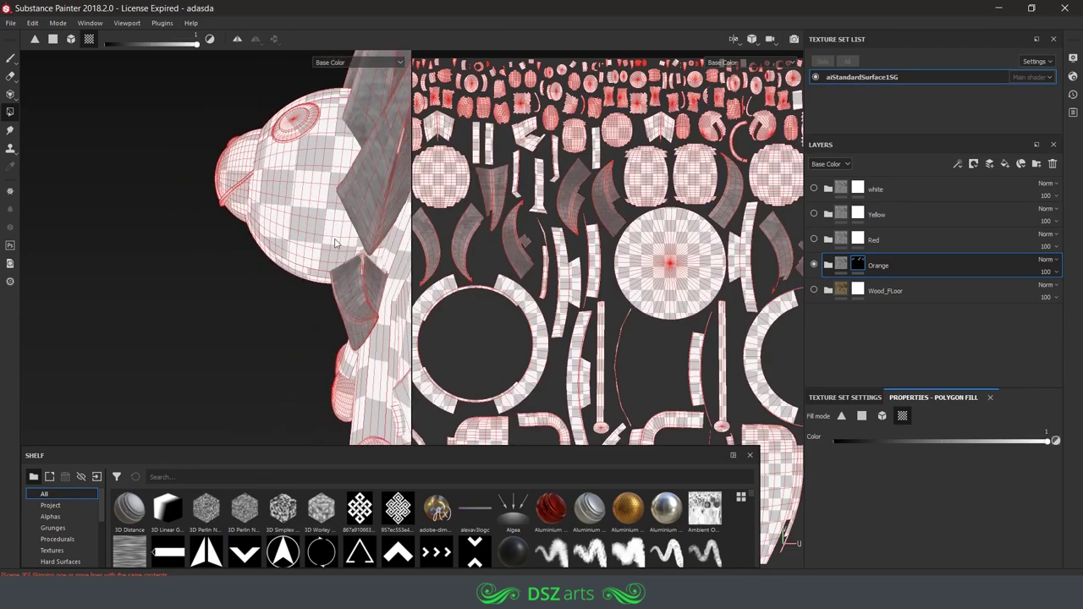
mouse_move(327, 222)
left_mouse_down("alt")
mouse_move(316, 344)
mouse_move(407, 197)
mouse_move(302, 278)
left_mouse_up("alt")
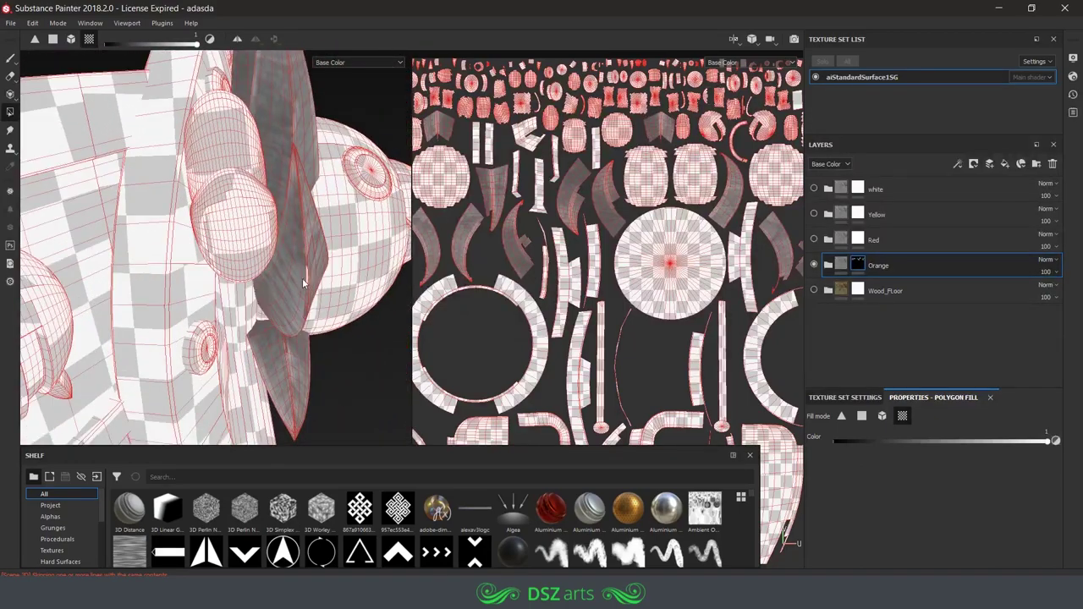
middle_click_drag(592, 296, 554, 247, "alt")
mouse_move(358, 244)
left_mouse_down("alt")
mouse_move(403, 331)
mouse_move(212, 284)
mouse_move(283, 243)
mouse_move(252, 166)
left_mouse_up("alt")
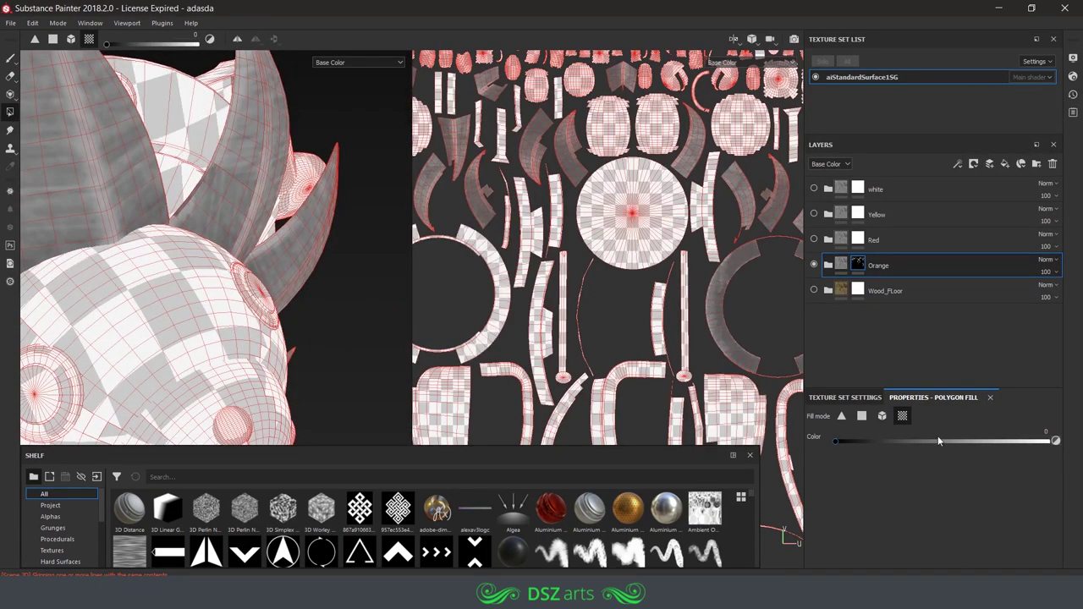
key("f")
left_click_drag(238, 216, 310, 152, "alt")
Expand the Orange folder and give BASE_L an orange base colour
key("m")
key("1")
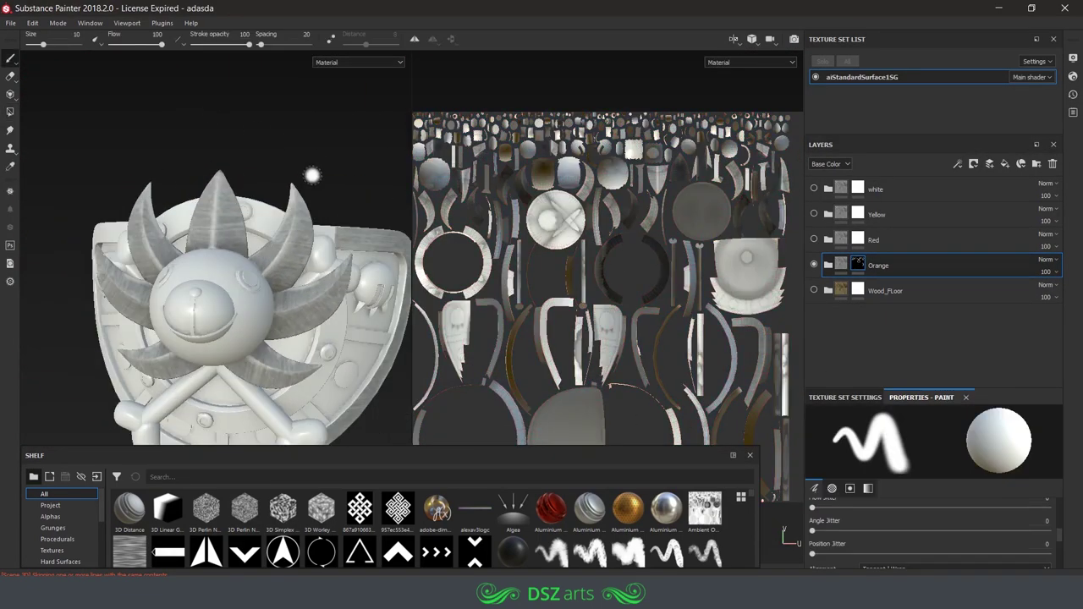
key("4")
mouse_move(369, 292)
left_mouse_down("alt")
mouse_move(363, 181)
mouse_move(405, 442)
mouse_move(248, 225)
mouse_move(278, 155)
left_mouse_up("alt")
key("c")
key("m")
key("1")
left_click(828, 264)
left_click(880, 365)
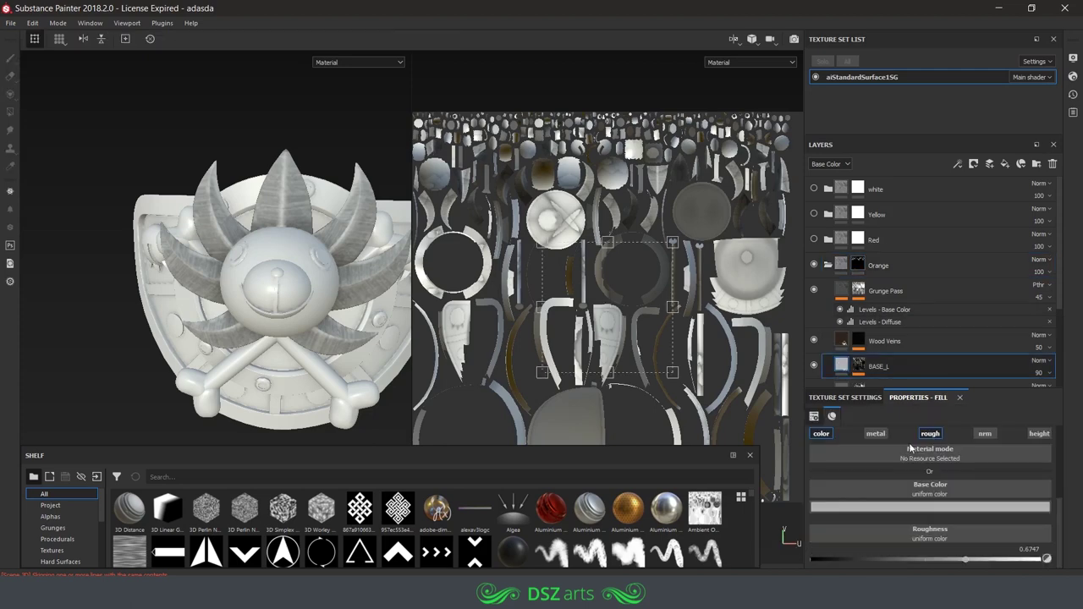
left_click(931, 506)
left_click(962, 418)
left_click_drag(1023, 484, 1022, 476)
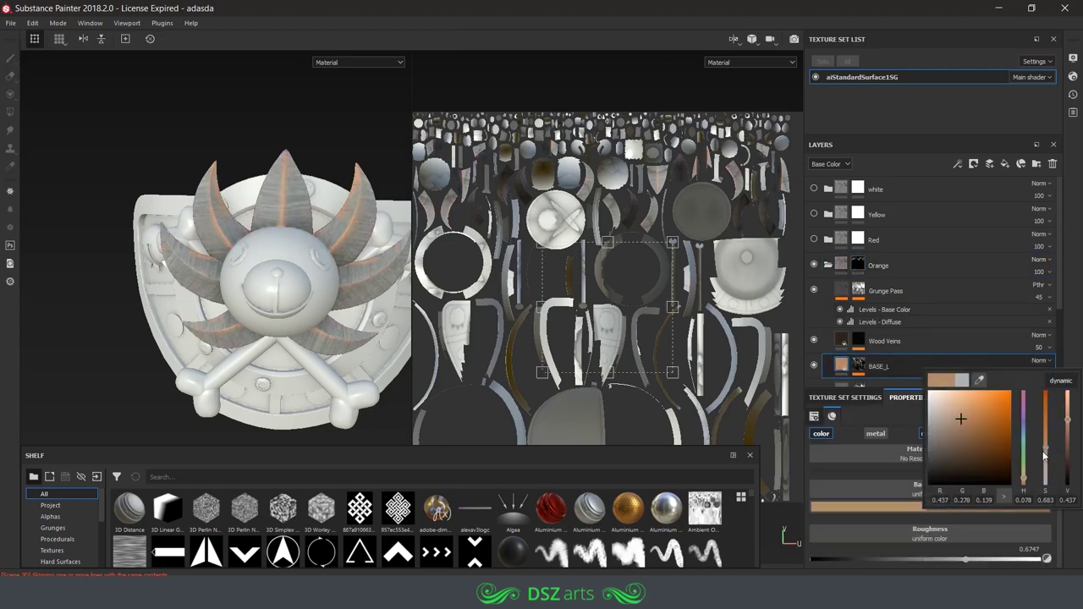
Tint the BASE_D base colour brownish
scroll(890, 356, "down", 2)
scroll(890, 356, "down", 2)
left_click(880, 287)
left_click(930, 506)
left_click_drag(1044, 478, 1041, 427)
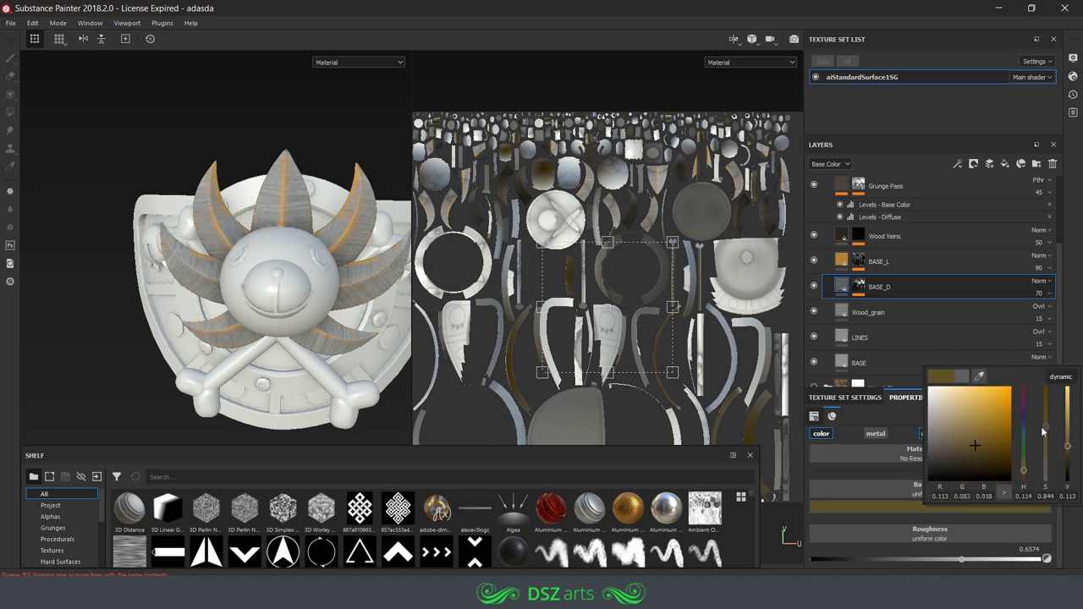
Change the BASE colour from grey to a bright, saturated orange
left_click(875, 361)
left_click(915, 513)
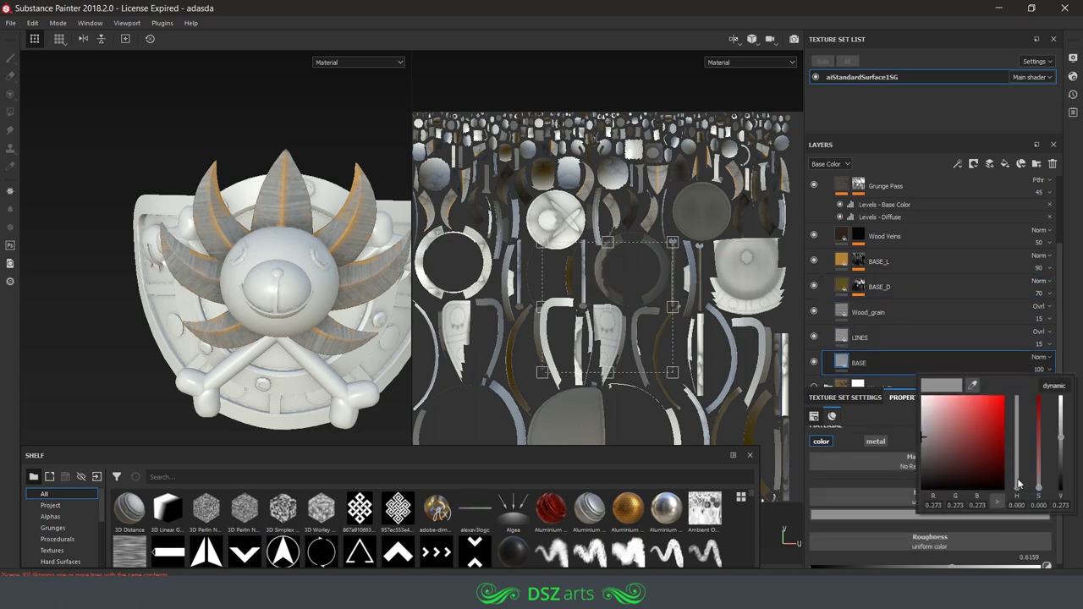
left_click_drag(1019, 484, 1018, 461)
left_click_drag(254, 305, 321, 306, "alt")
left_click(931, 514)
left_click_drag(1046, 444, 1045, 409)
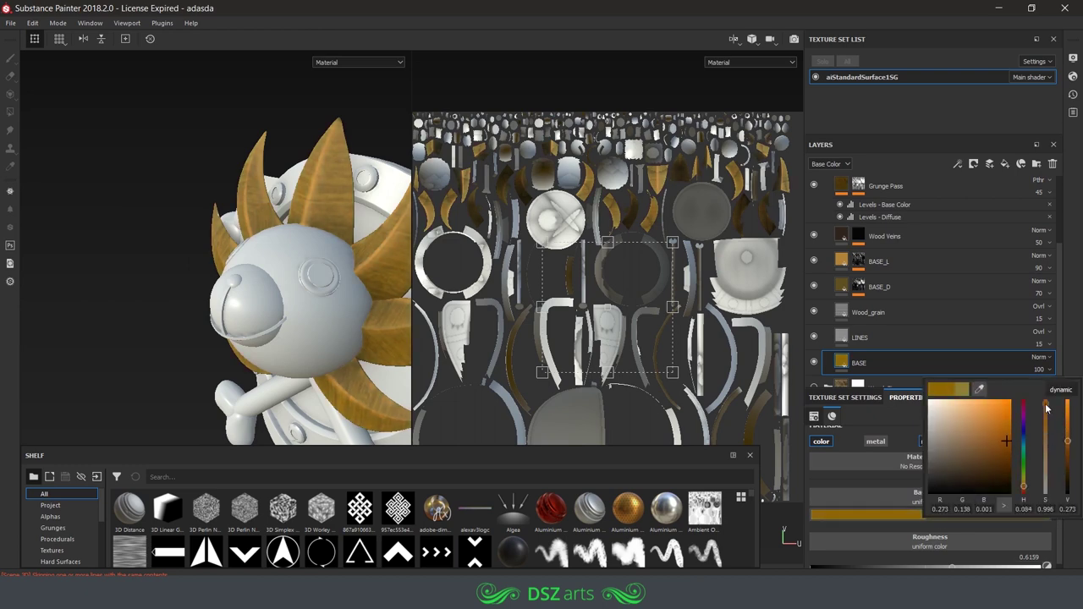
left_click_drag(1028, 492, 1025, 489)
left_click_drag(1067, 441, 1069, 421)
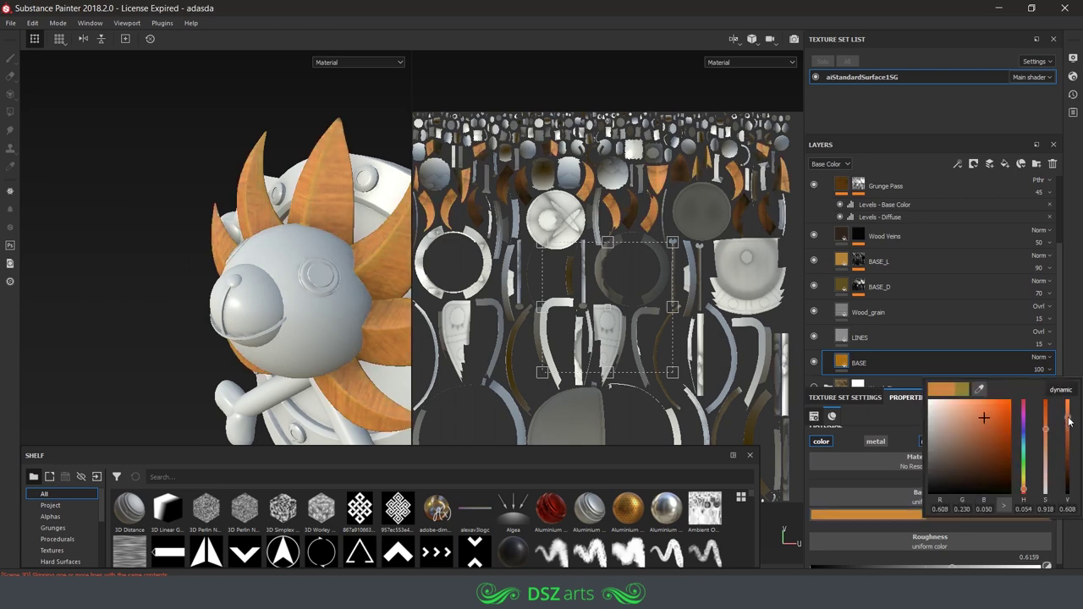
Brighten BASE_L's orange and frame the model from the front
left_click(854, 268)
left_click(925, 513)
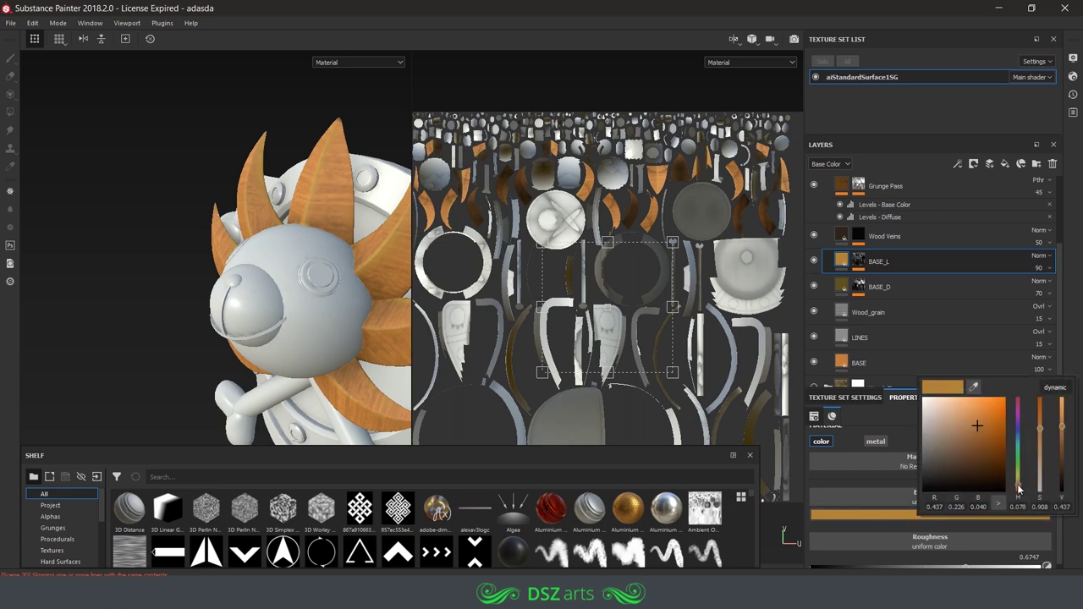
left_click_drag(1063, 427, 1062, 410)
key("f")
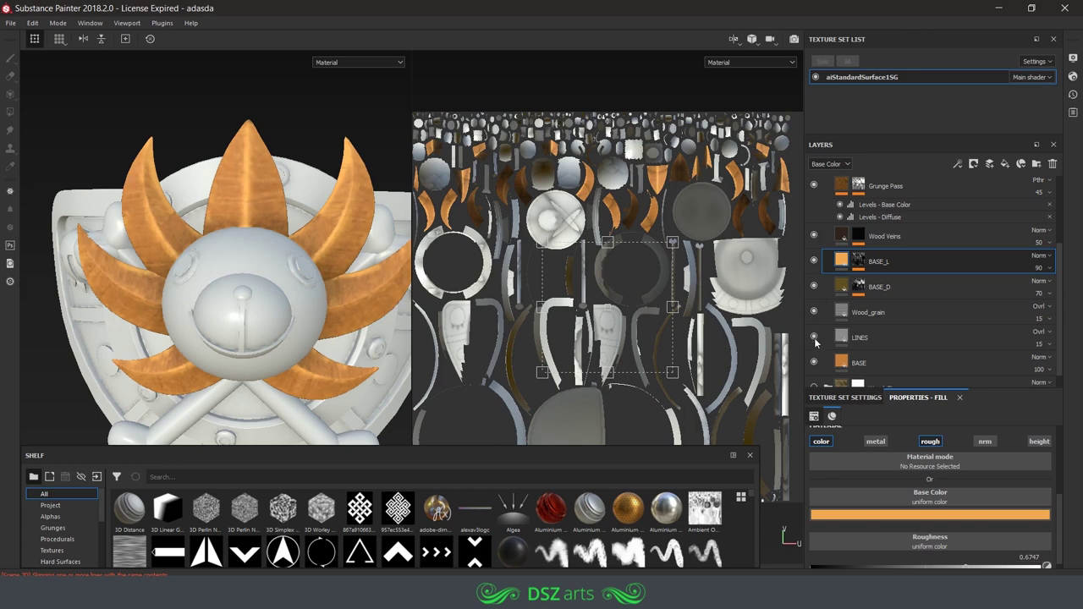
Reduce the Orange folder's Grunge Pass opacity to 35, comparing it hidden and shown
left_click(854, 337)
left_click(1039, 344)
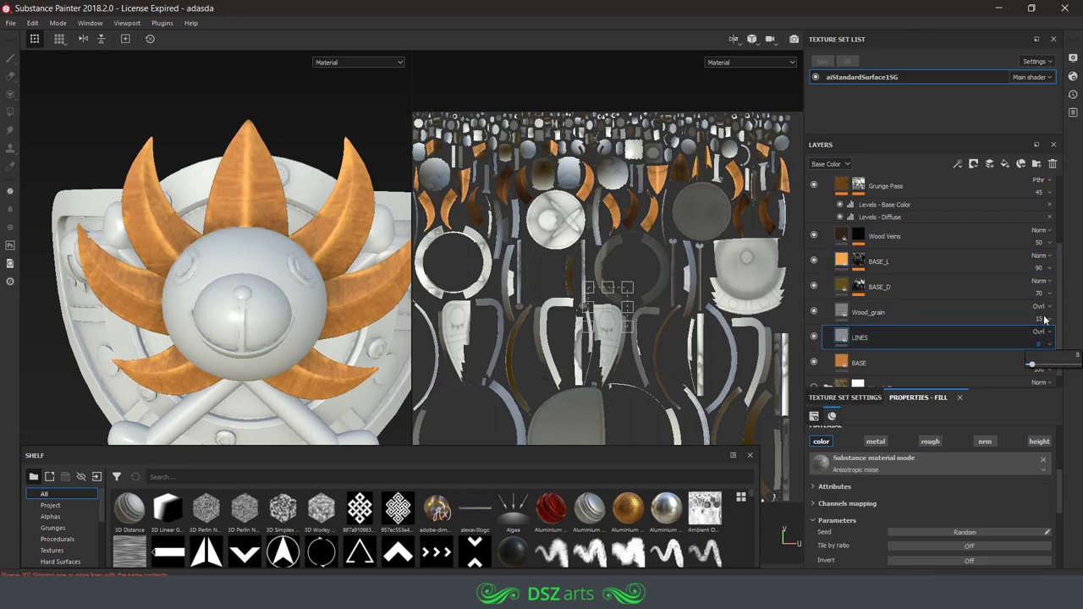
left_click(928, 240)
scroll(872, 254, "up", 2)
left_click(814, 263)
left_click_drag(1039, 271, 1078, 287)
left_click(815, 265)
key("f")
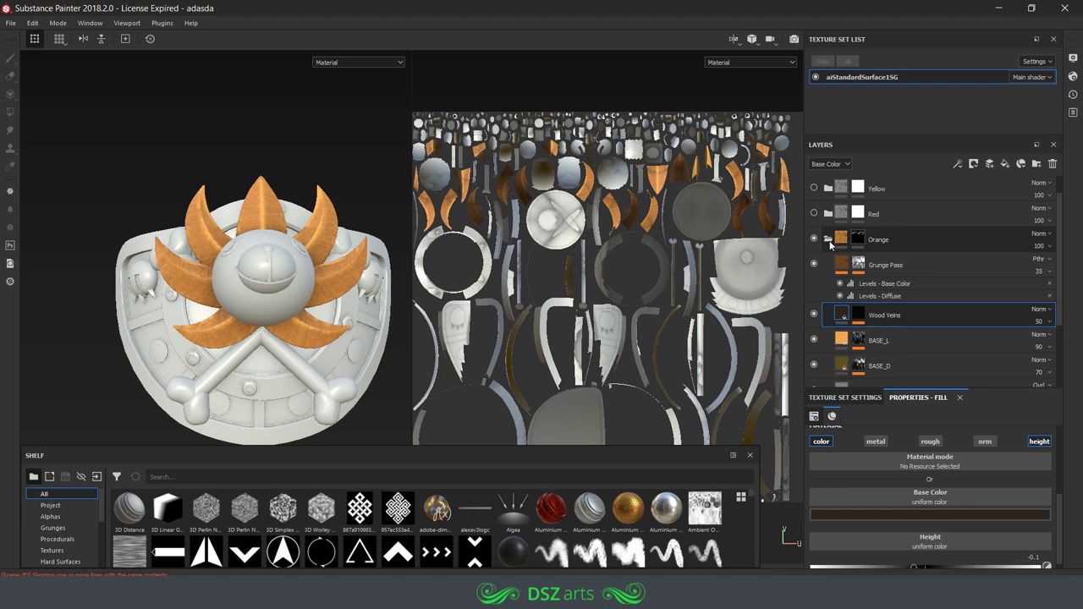
Darken the BASE_D base colour to a dark brown
scroll(863, 296, "down", 3)
scroll(863, 293, "up", 1)
left_click(863, 287)
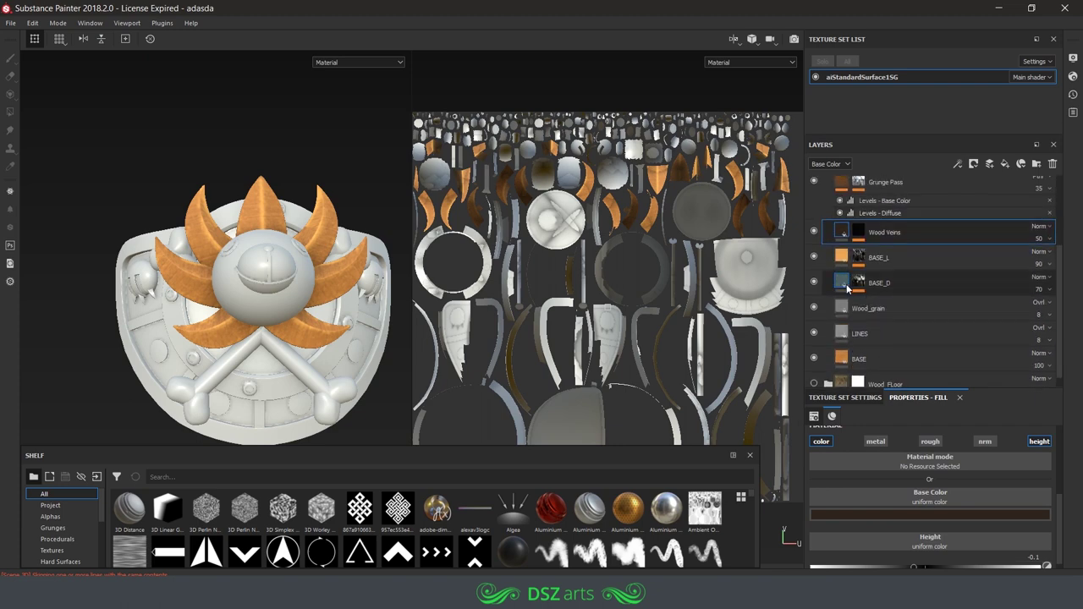
left_click(892, 513)
mouse_move(977, 474)
left_mouse_down()
mouse_move(980, 442)
mouse_move(1001, 463)
mouse_move(986, 457)
left_mouse_up()
Darken the BASE layer's orange and collapse the Orange folder
left_click(859, 359)
left_click(929, 514)
left_click_drag(1067, 408, 1068, 421)
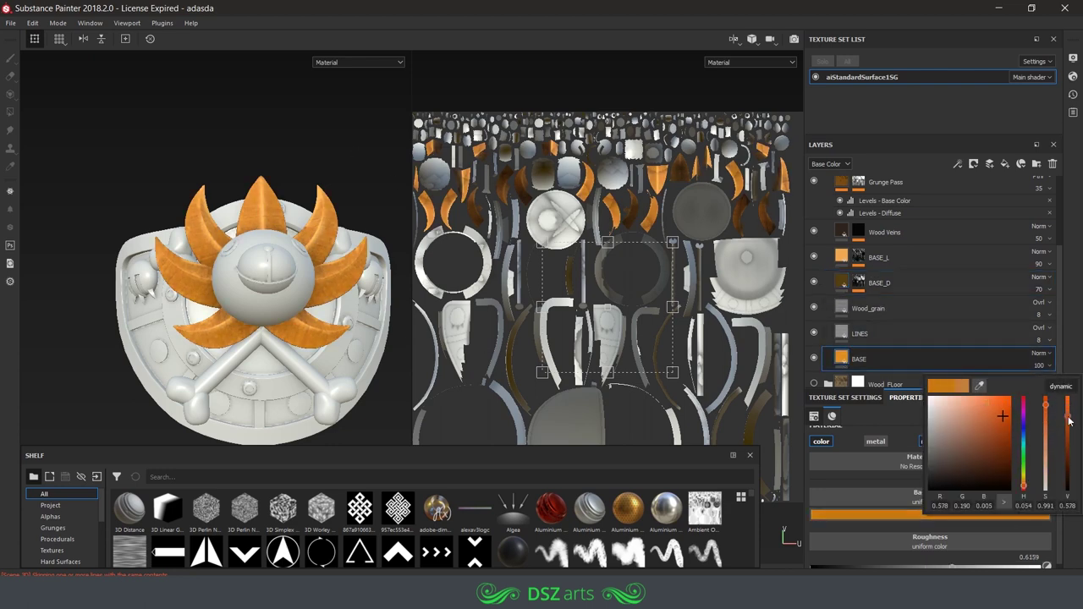
left_click_drag(254, 279, 182, 265, "alt")
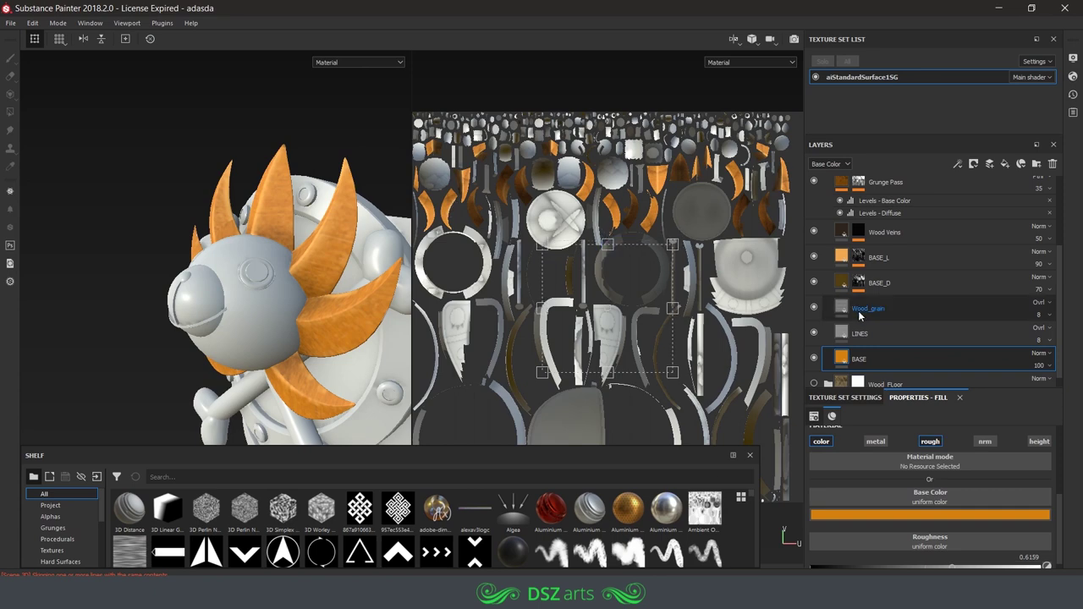
scroll(846, 279, "up", 3)
left_click(828, 265)
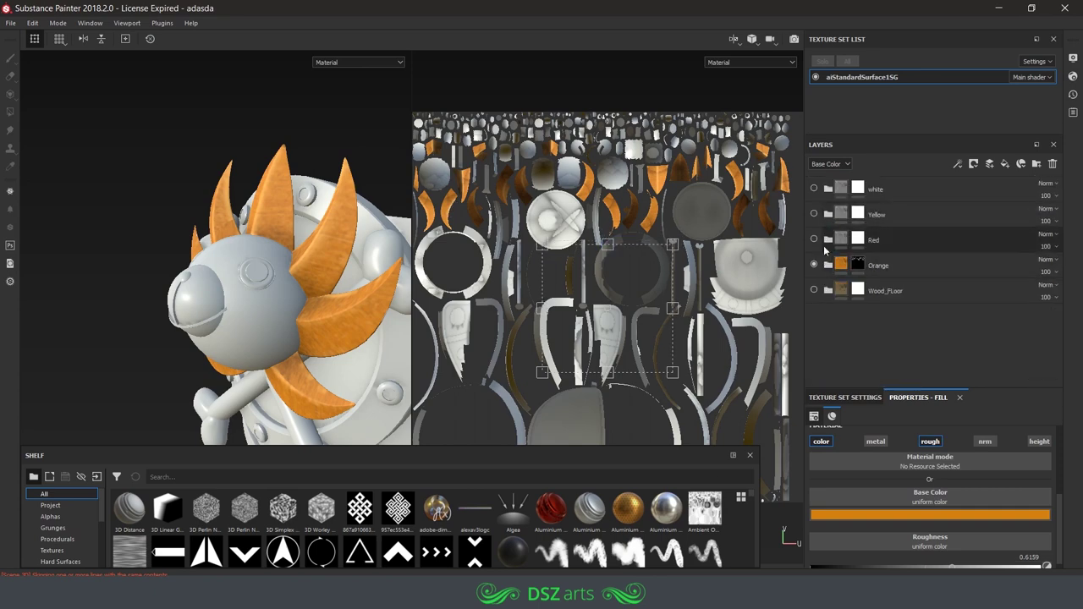
Make the Red folder visible and Polygon Fill its mask onto the shield's recessed panels
left_click(813, 240)
left_click(858, 240)
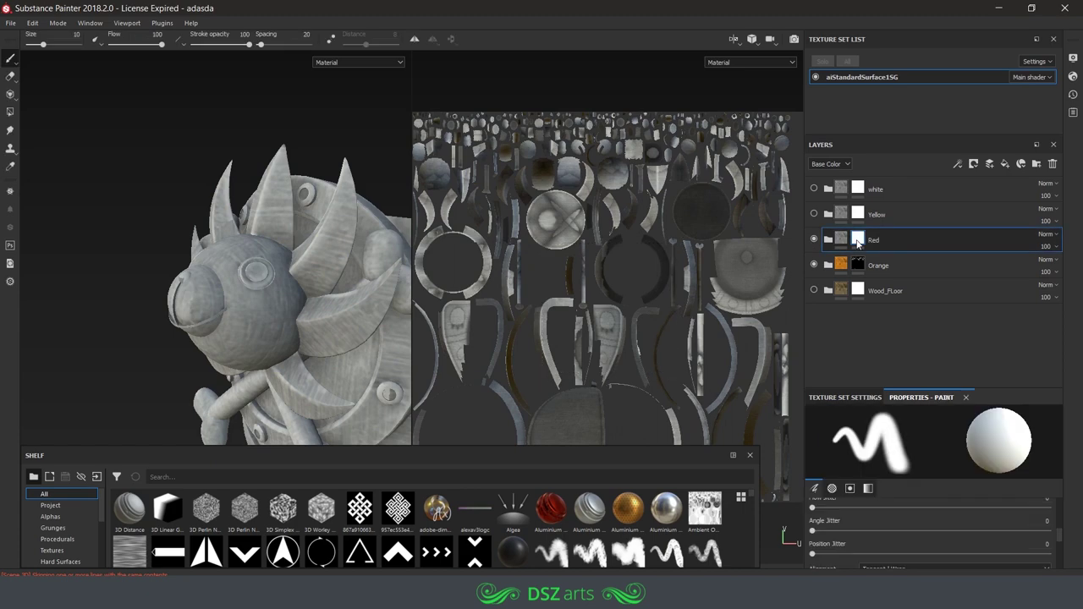
key("4")
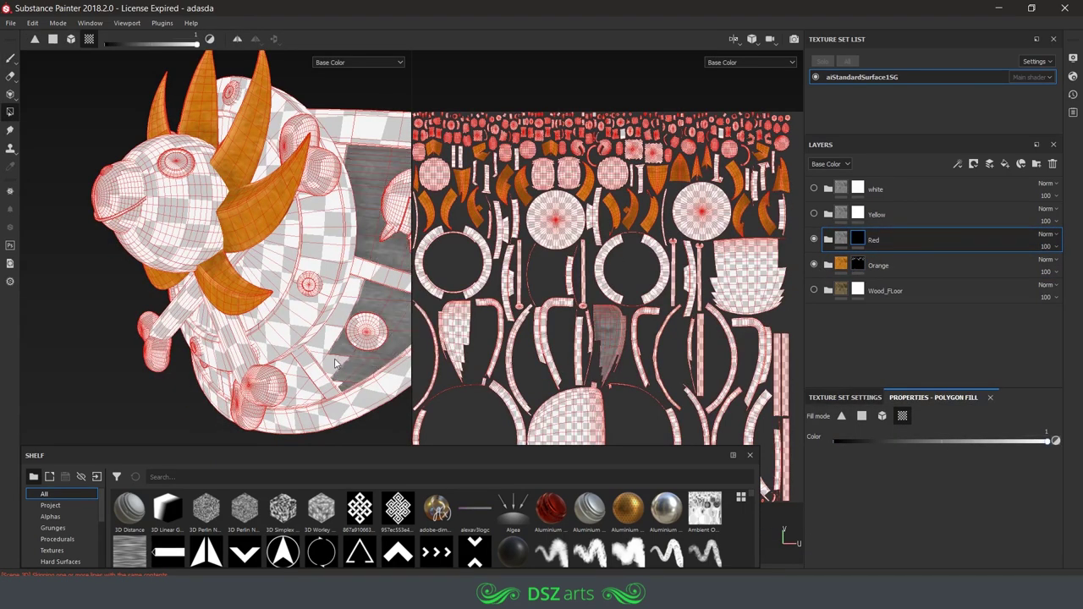
scroll(99, 328, "up", 5)
left_click_drag(99, 328, 207, 335, "alt")
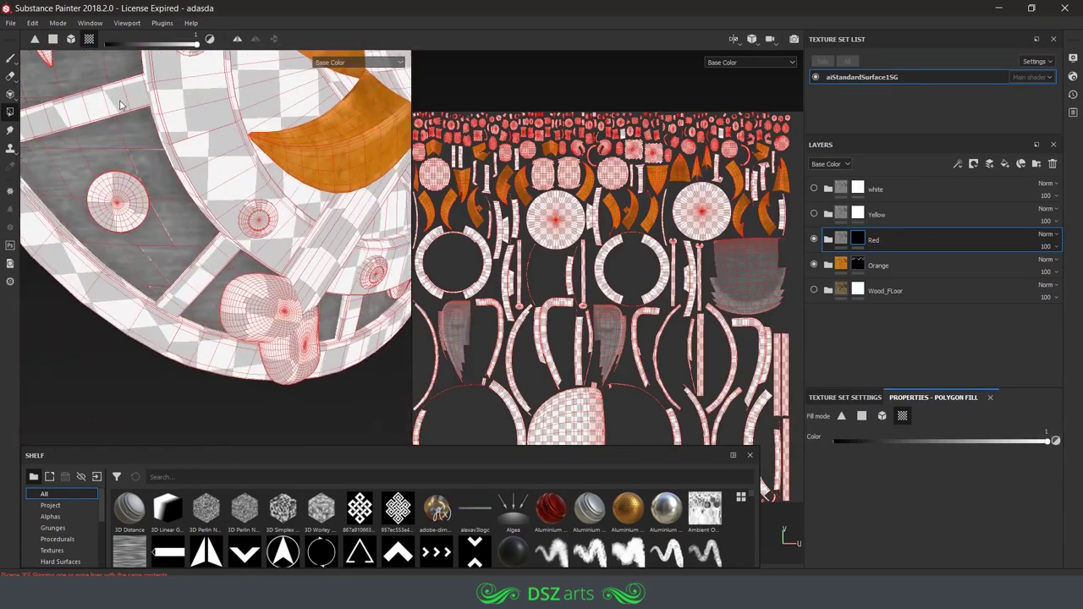
key("f")
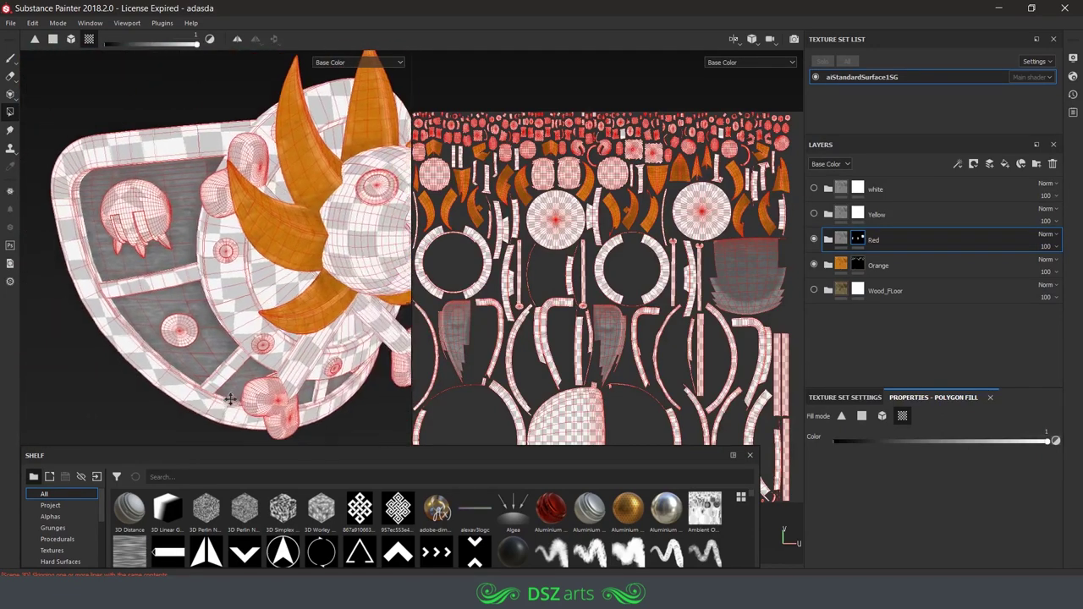
key("1")
Set the Red folder's BASE_L to bright red and BASE_D to a dark orange-red
left_click(829, 241)
left_click(897, 341)
left_click(903, 515)
left_click(987, 401)
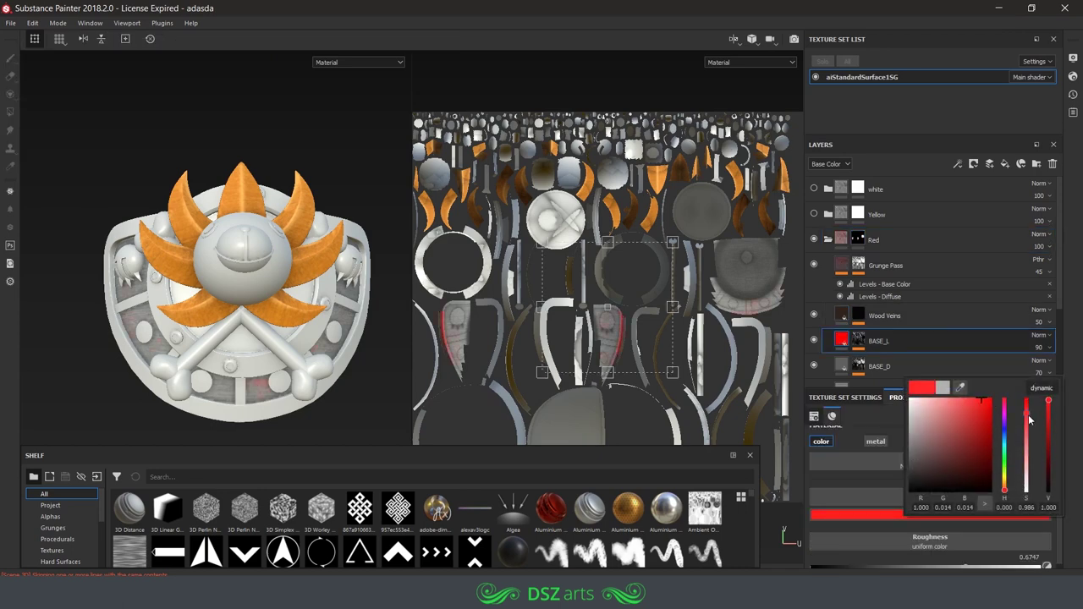
left_click(842, 367)
left_click(903, 515)
left_click_drag(1003, 484, 1005, 491)
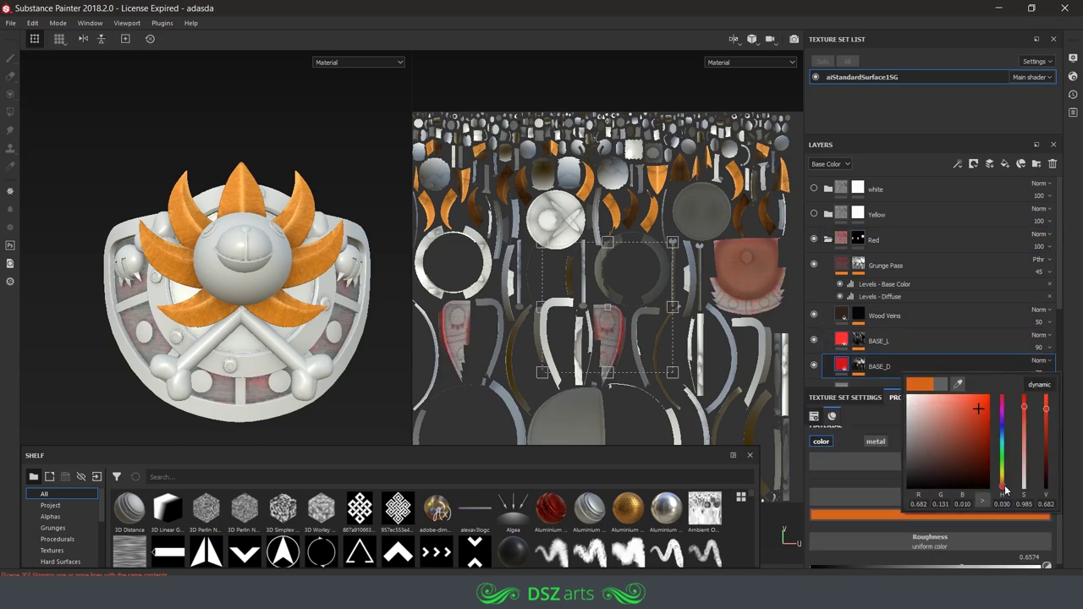
left_click_drag(1023, 408, 1026, 423)
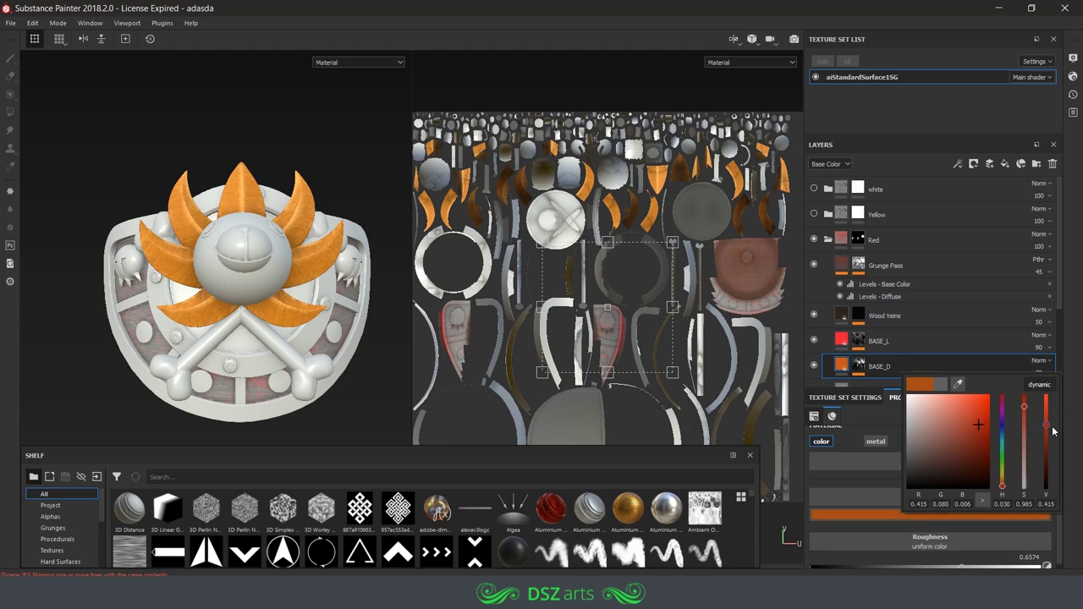
Change the BASE layer's base colour to a red tone
left_click(897, 341)
scroll(897, 345, "down", 4)
left_click(839, 324)
left_click(930, 515)
mouse_move(980, 440)
left_mouse_down()
mouse_move(968, 409)
mouse_move(953, 424)
left_mouse_up()
mouse_move(331, 157)
left_mouse_down("alt")
mouse_move(247, 195)
mouse_move(336, 172)
mouse_move(279, 182)
left_mouse_up("alt")
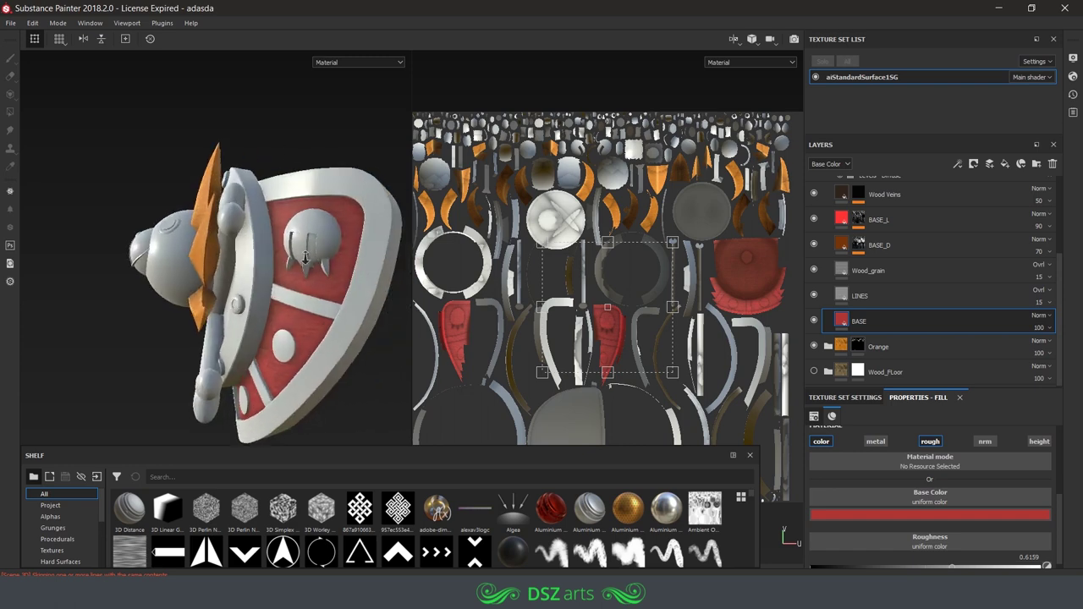
Review the red shield panels, collapse the Red folder and select the Yellow layer's mask
left_click(1038, 300)
left_click(971, 231)
scroll(930, 279, "up", 2)
mouse_move(322, 186)
left_mouse_down("alt")
mouse_move(372, 145)
mouse_move(354, 146)
left_mouse_up("alt")
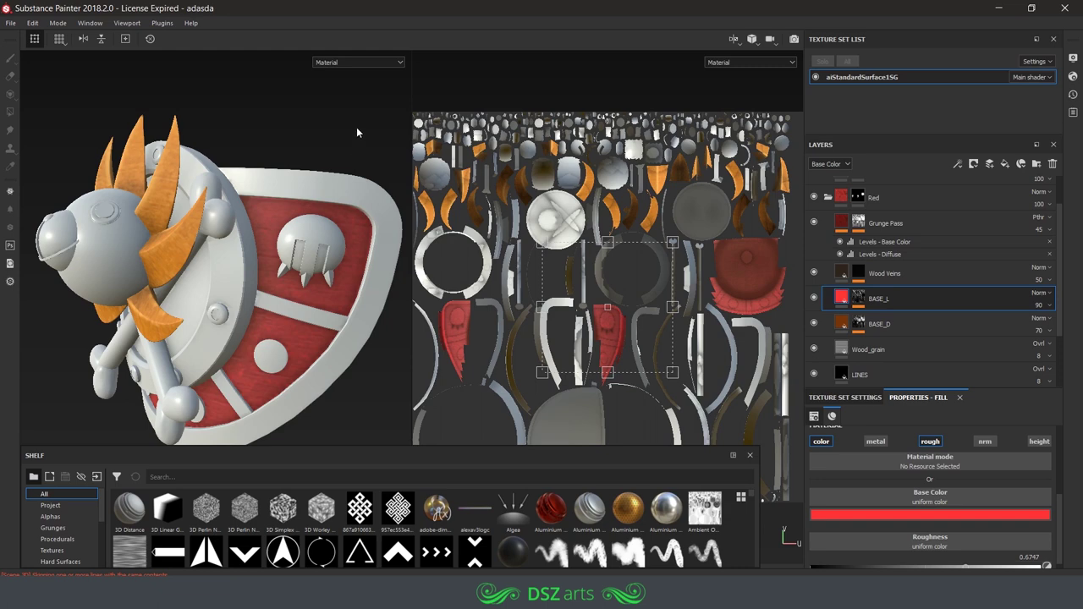
scroll(828, 254, "up", 2)
left_click(828, 241)
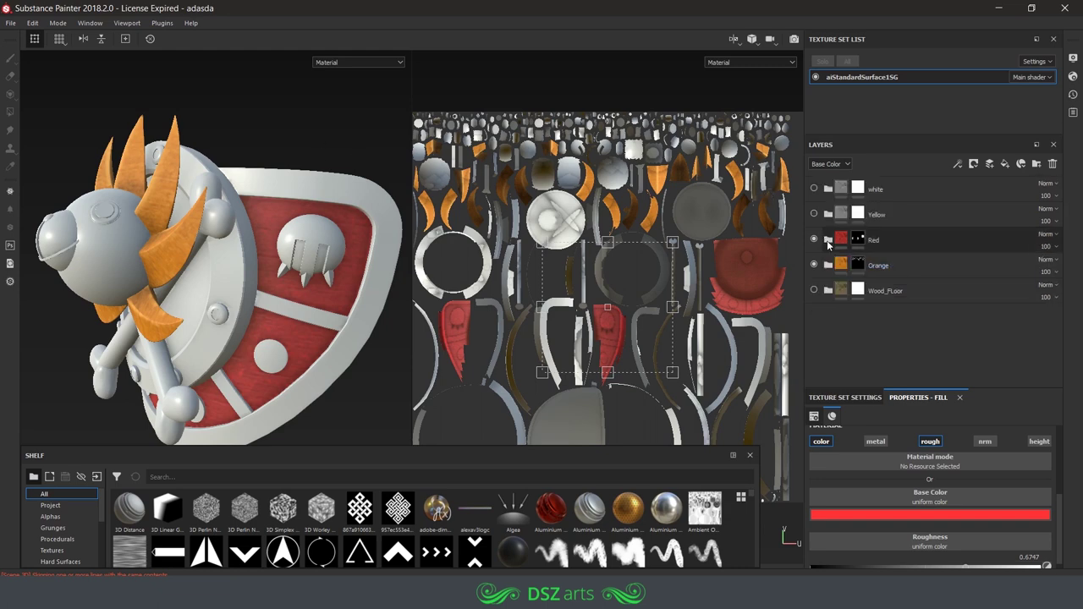
left_click(858, 214)
Polygon-fill the head into the Yellow folder's mask while viewing the base colour channel
key("4")
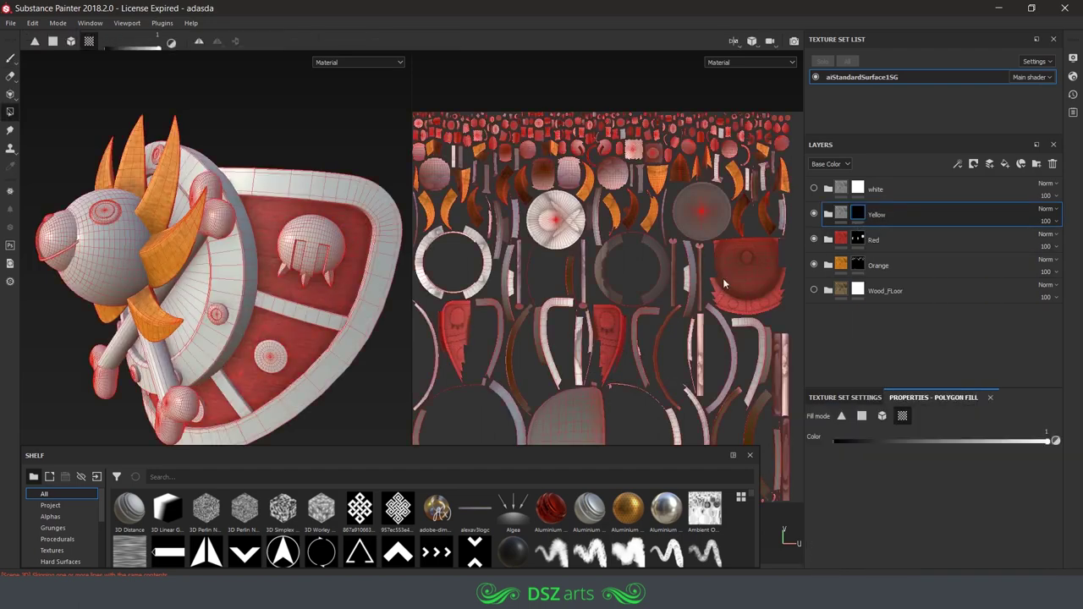
key("c")
mouse_move(271, 254)
left_mouse_down()
mouse_move(253, 288)
mouse_move(228, 254)
left_mouse_up()
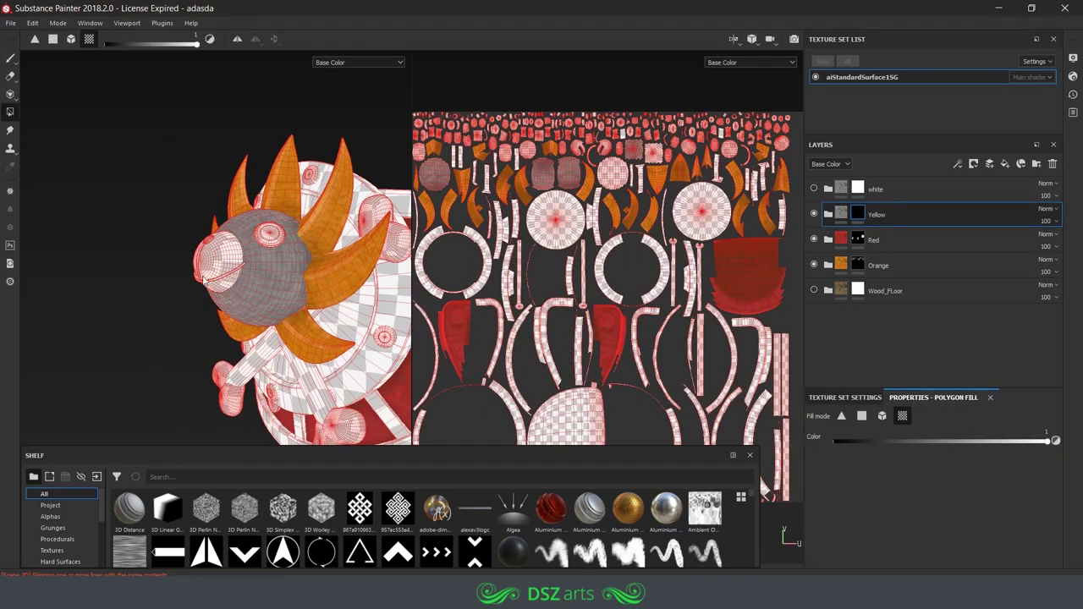
scroll(364, 308, "up", 3)
scroll(364, 308, "down", 3)
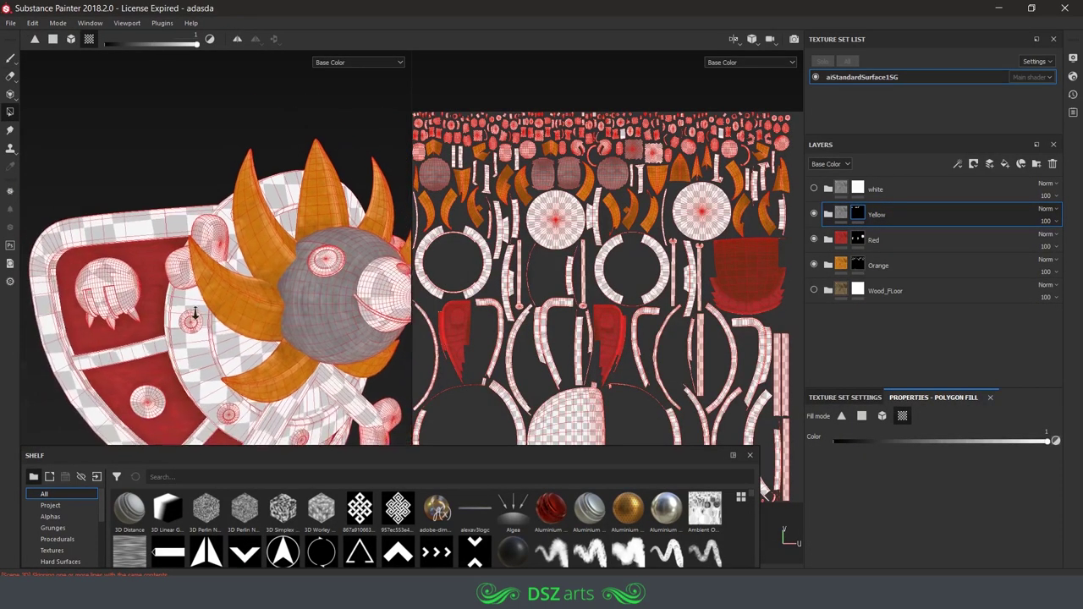
key("1")
key("m")
left_click_drag(279, 123, 398, 136, "alt")
Lower the opacity of Grunge Pass (to 25), Wood_grain and LINES in the Yellow folder
left_click(828, 214)
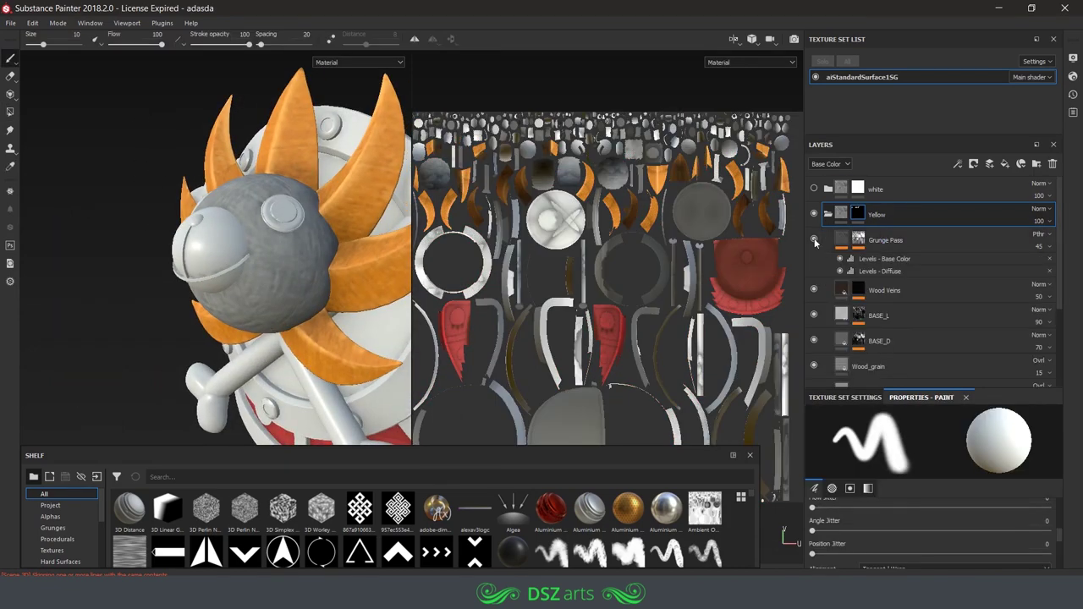
left_click(1040, 247)
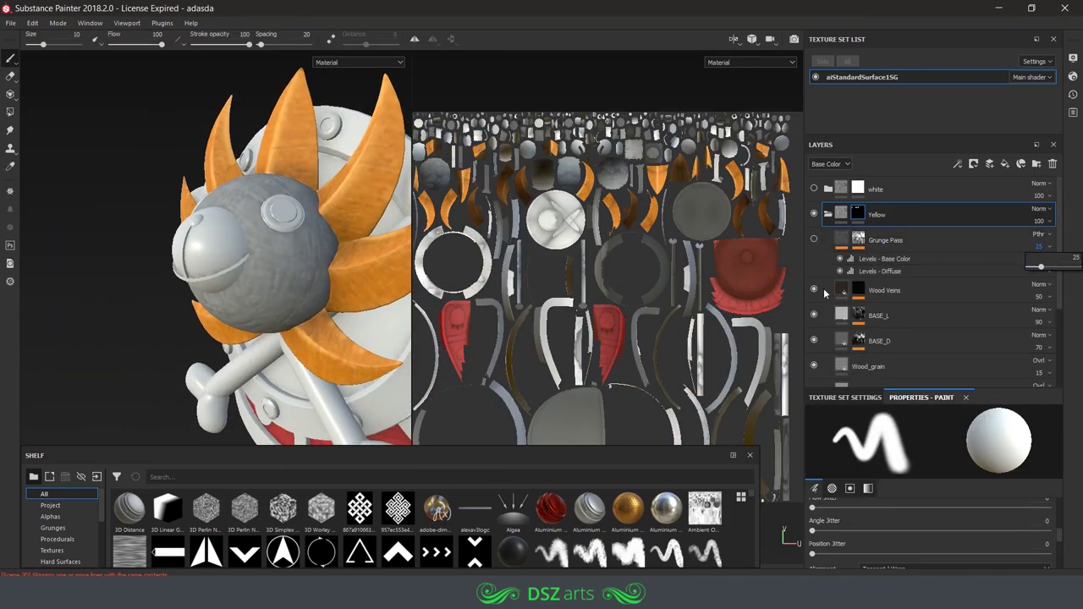
left_click(843, 368)
left_click(1039, 373)
scroll(915, 312, "down", 2)
left_click(953, 341)
left_click(1038, 356)
Recolour the BASE layer bright yellow and BASE_D dark olive-yellow
left_click(888, 374)
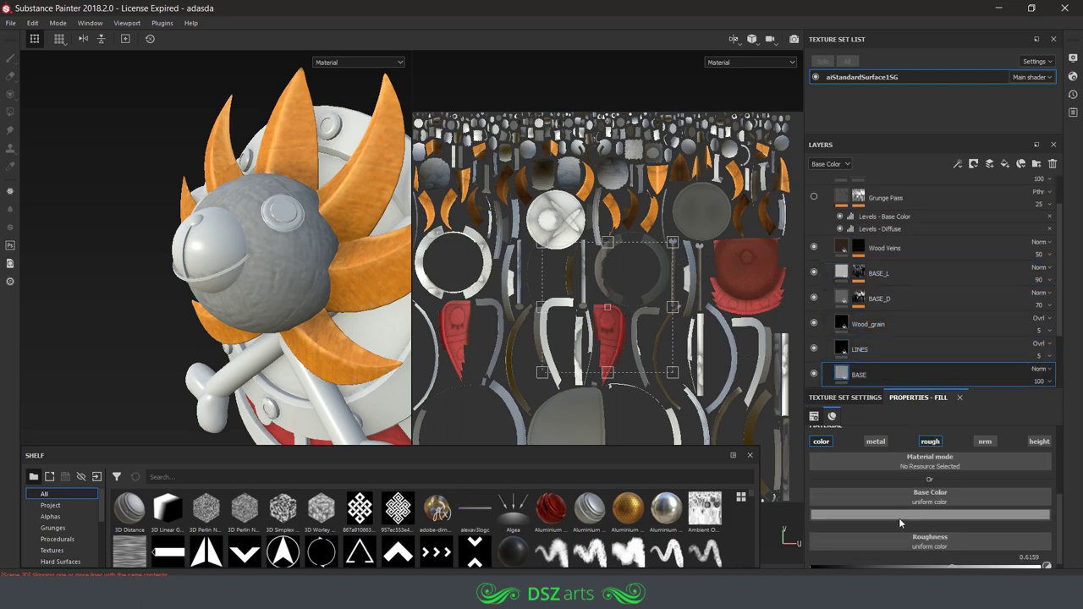
left_click(930, 514)
left_click(1009, 479)
left_click_drag(1058, 416, 1053, 408)
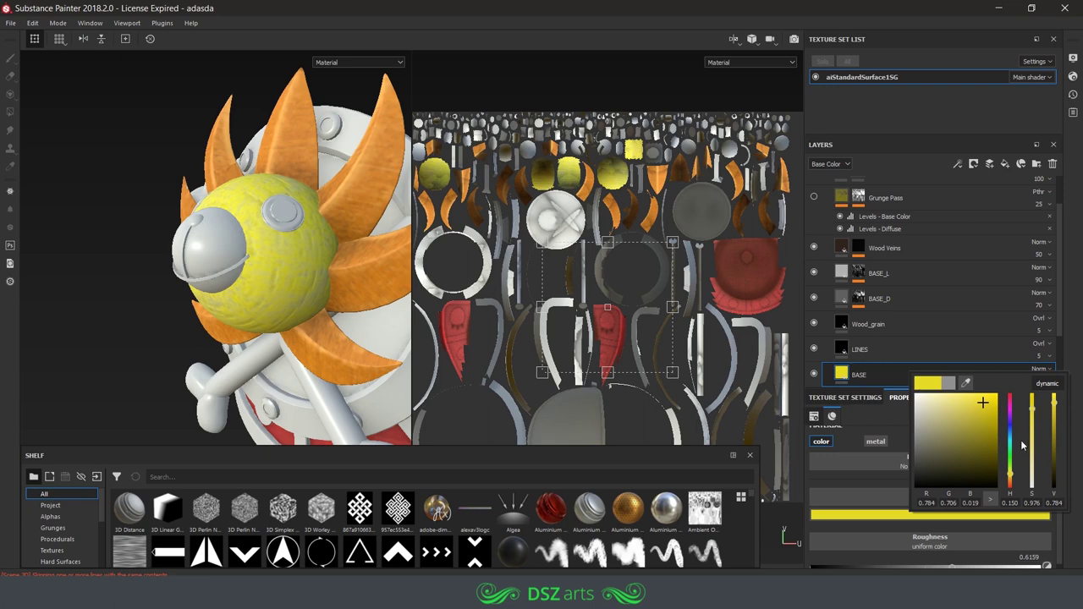
left_click(859, 294)
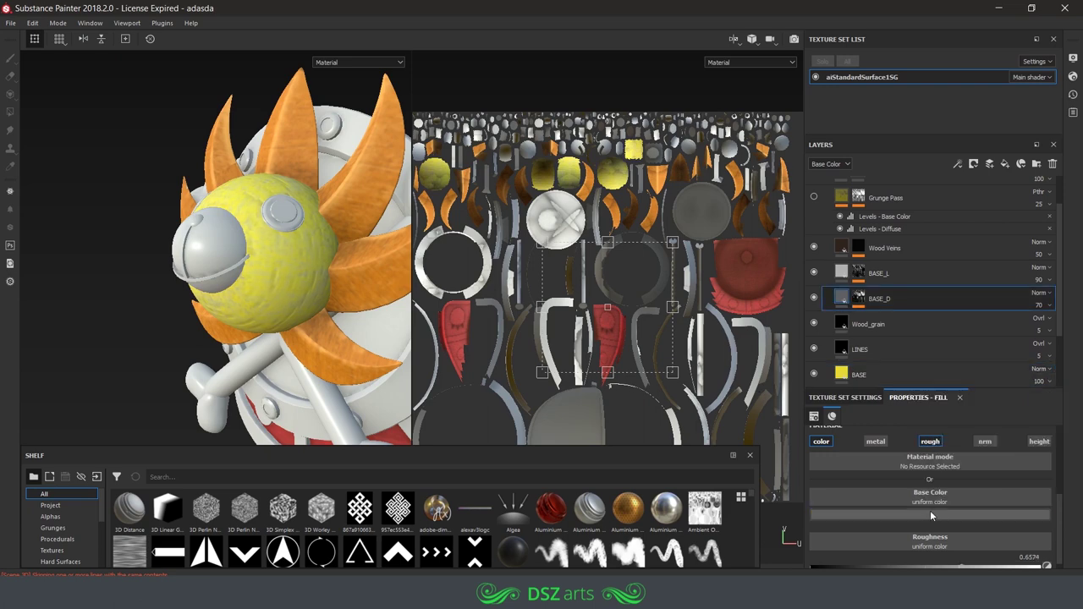
left_click(915, 516)
left_click(1034, 451)
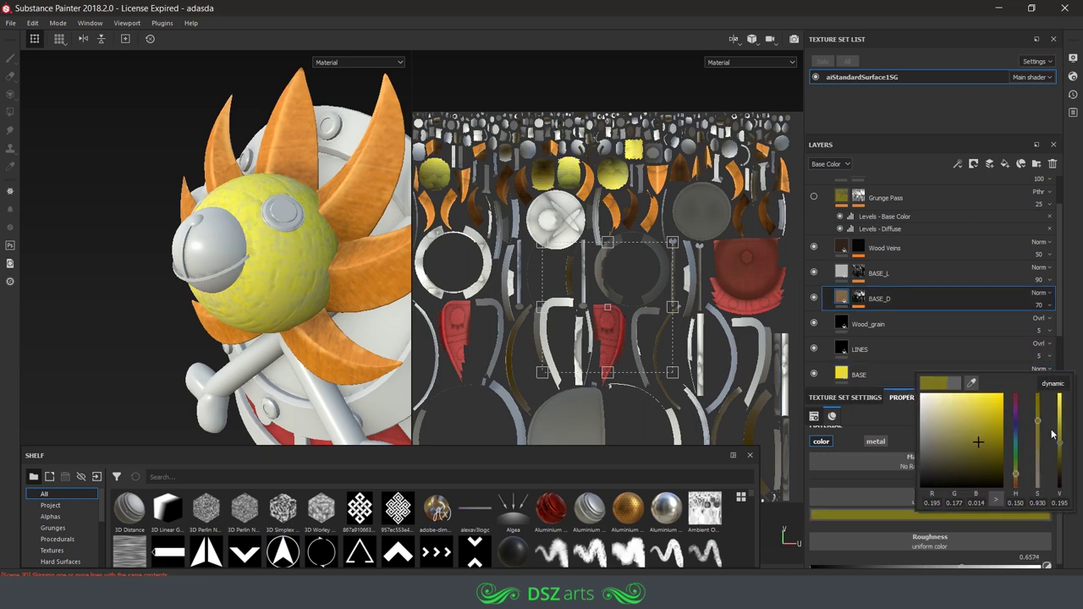
Shift BASE_L's colour toward yellow-green and slightly darken BASE's yellow
left_click(852, 276)
left_click(931, 514)
left_click_drag(1023, 448, 1023, 470)
left_click_drag(1045, 423, 1046, 397)
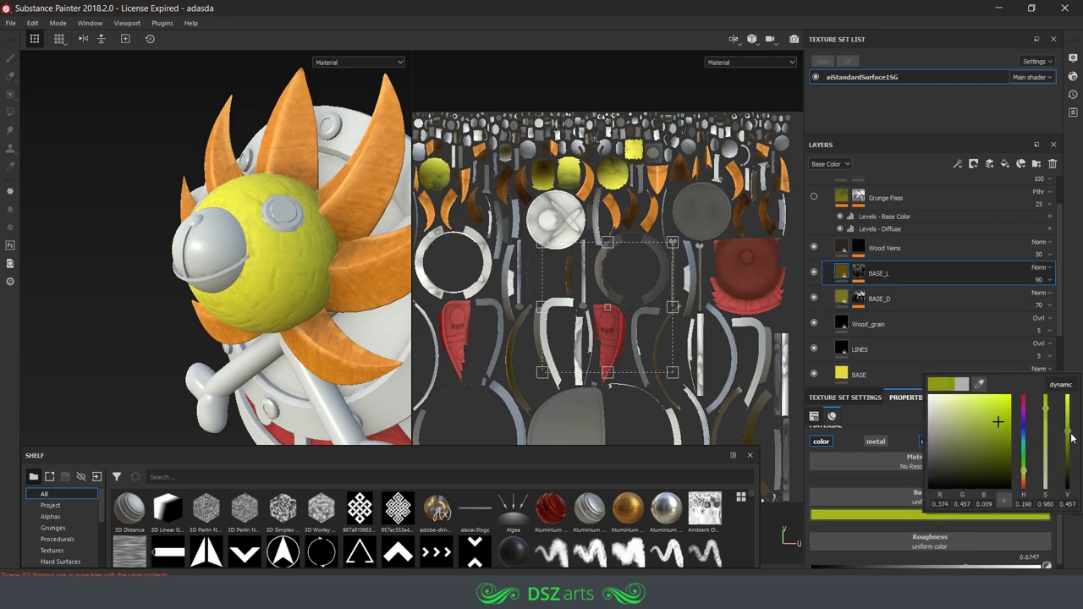
left_click(859, 374)
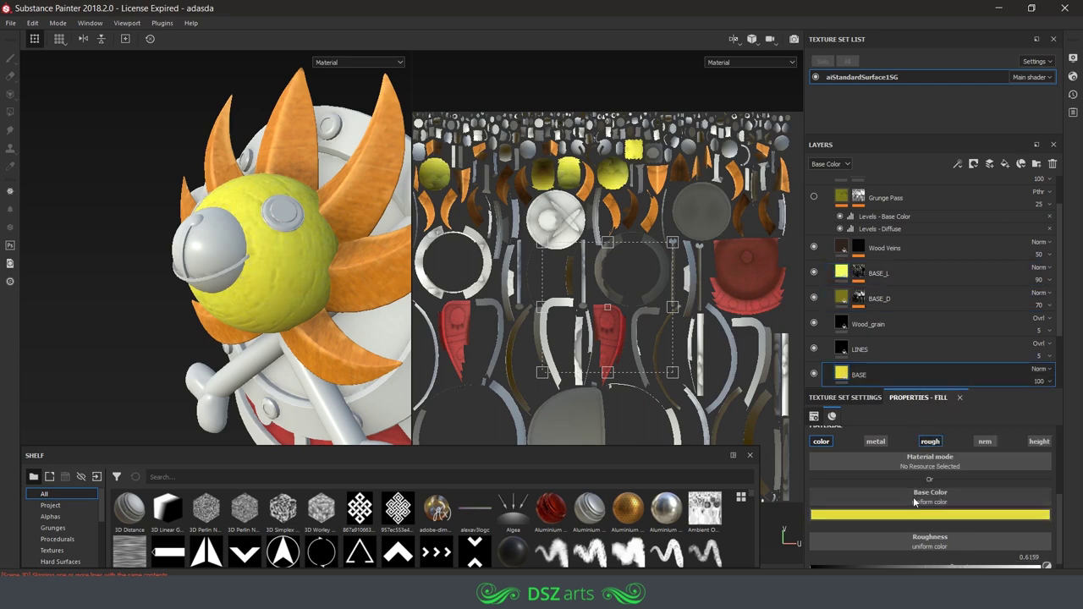
left_click(930, 515)
mouse_move(1067, 405)
left_mouse_down()
mouse_move(1070, 420)
mouse_move(1069, 409)
left_mouse_up()
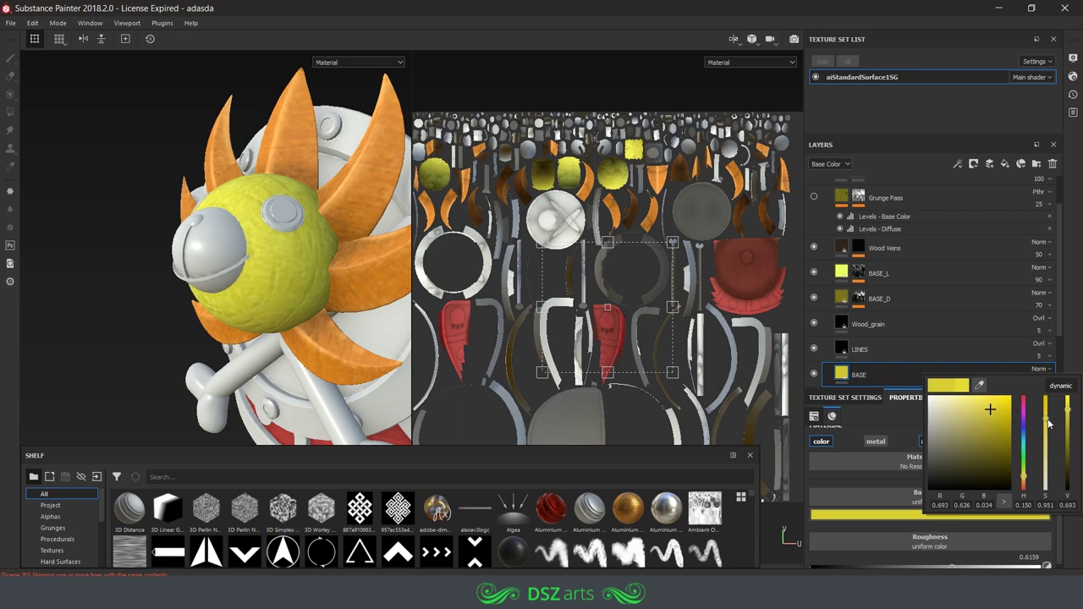
Collapse the Yellow folder and return to the full material view with the brush
mouse_move(282, 310)
left_mouse_down("alt")
mouse_move(42, 252)
mouse_move(368, 156)
mouse_move(321, 170)
mouse_move(377, 168)
left_mouse_up("alt")
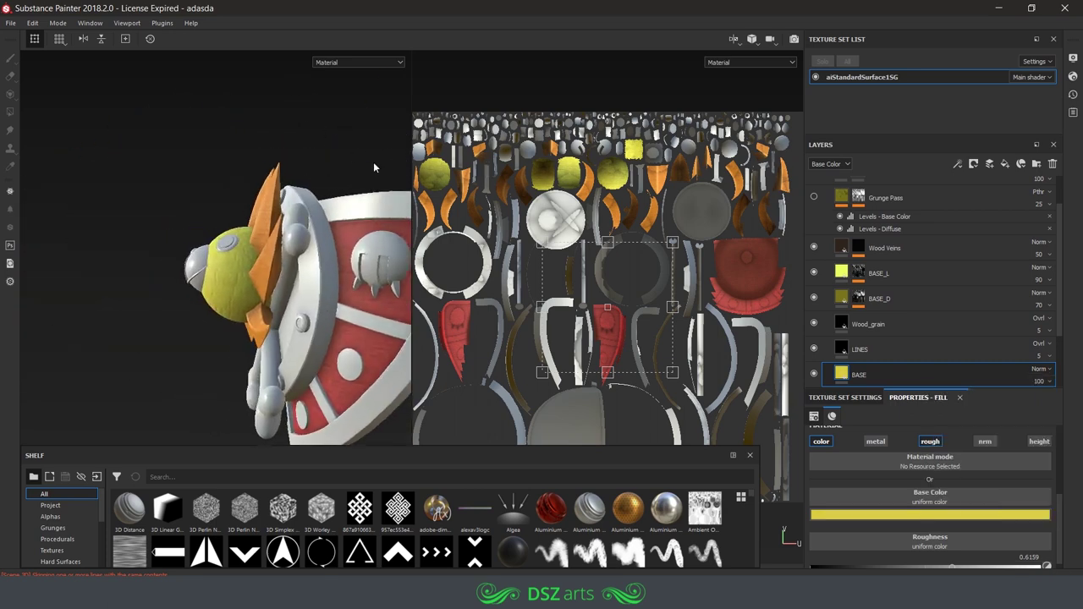
scroll(832, 220, "up", 1)
left_click(831, 220)
key("4")
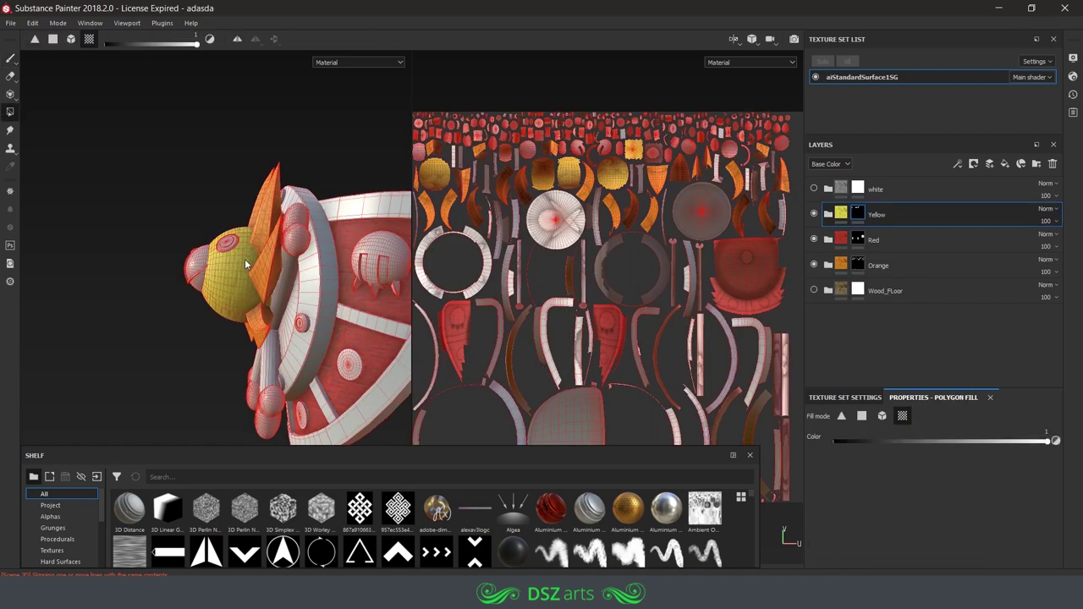
left_click_drag(198, 197, 126, 275, "alt")
key("4")
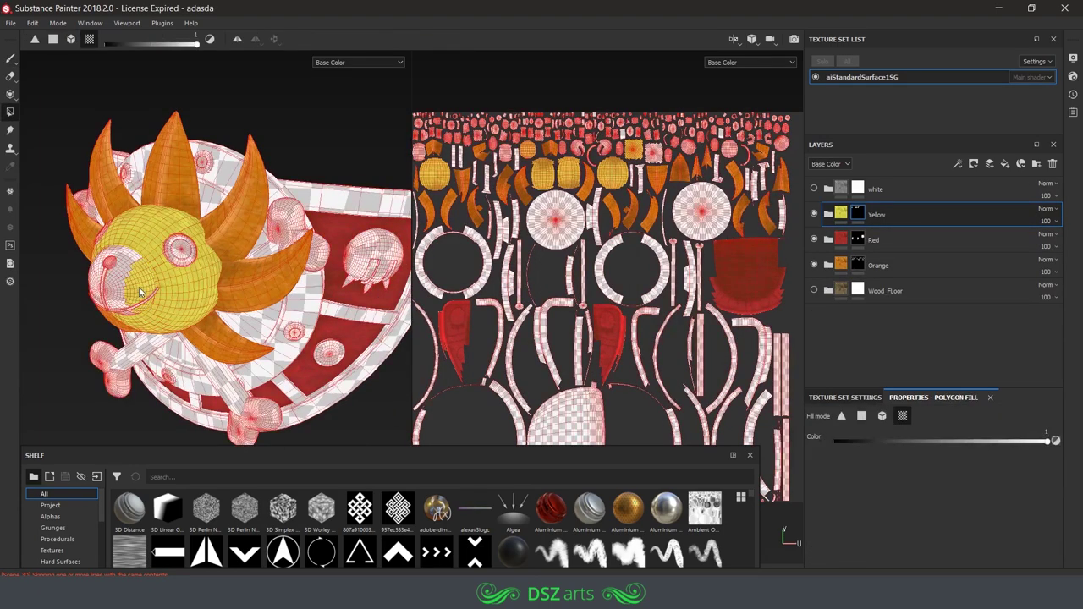
left_click_drag(139, 288, 364, 329, "alt")
mouse_move(273, 337)
left_mouse_down("alt")
mouse_move(138, 307)
mouse_move(152, 217)
left_mouse_up("alt")
key("1")
key("m")
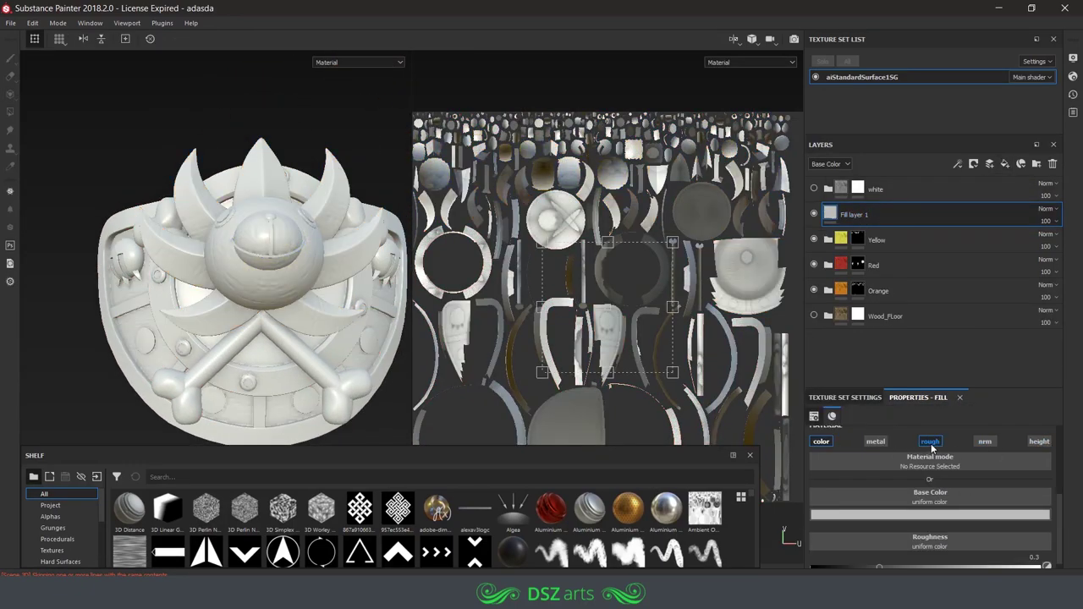
Give Fill layer 1 a pale yellow base colour, Screen blending and 62 opacity
left_click(948, 461)
left_click_drag(1004, 529, 1004, 515)
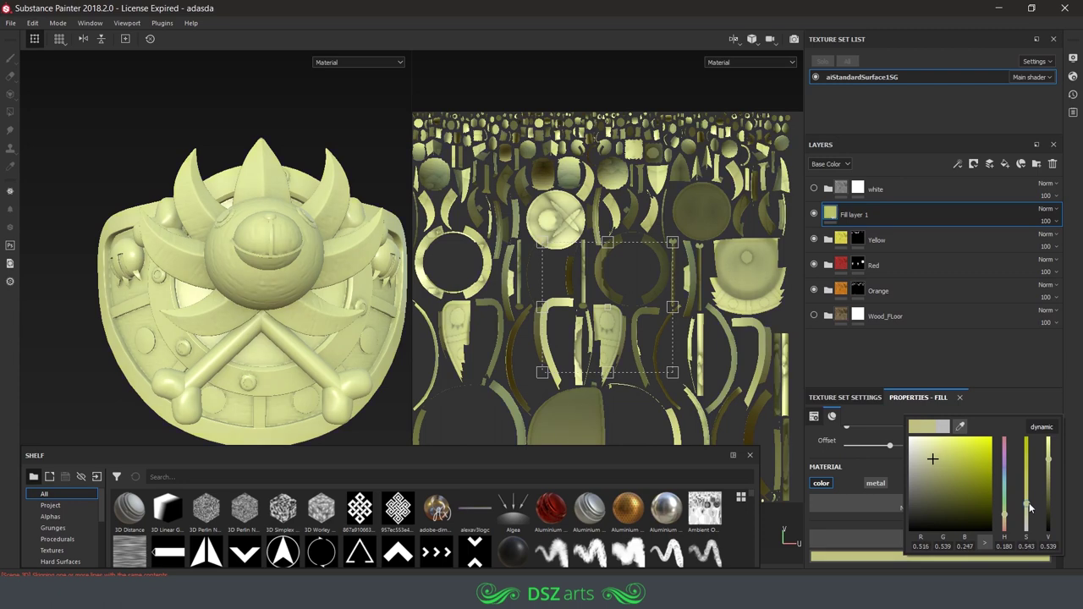
left_click(933, 448)
left_click(1046, 208)
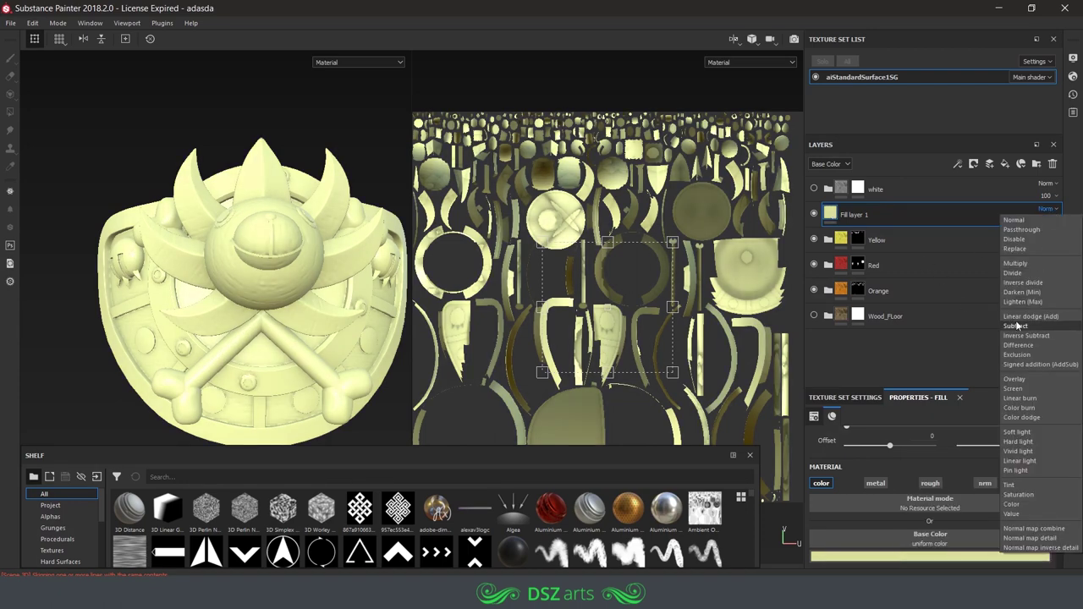
left_click(1013, 384)
left_click_drag(1047, 221, 1051, 245)
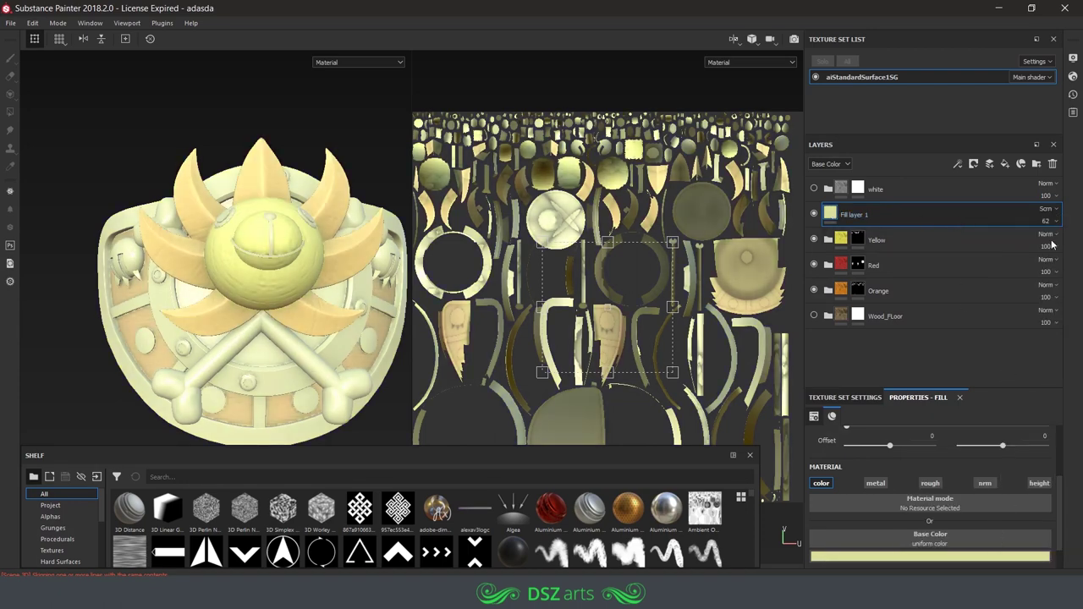
Add a black mask to Fill layer 1 and check the result on the model
right_click(873, 217)
left_click(896, 32)
key("4")
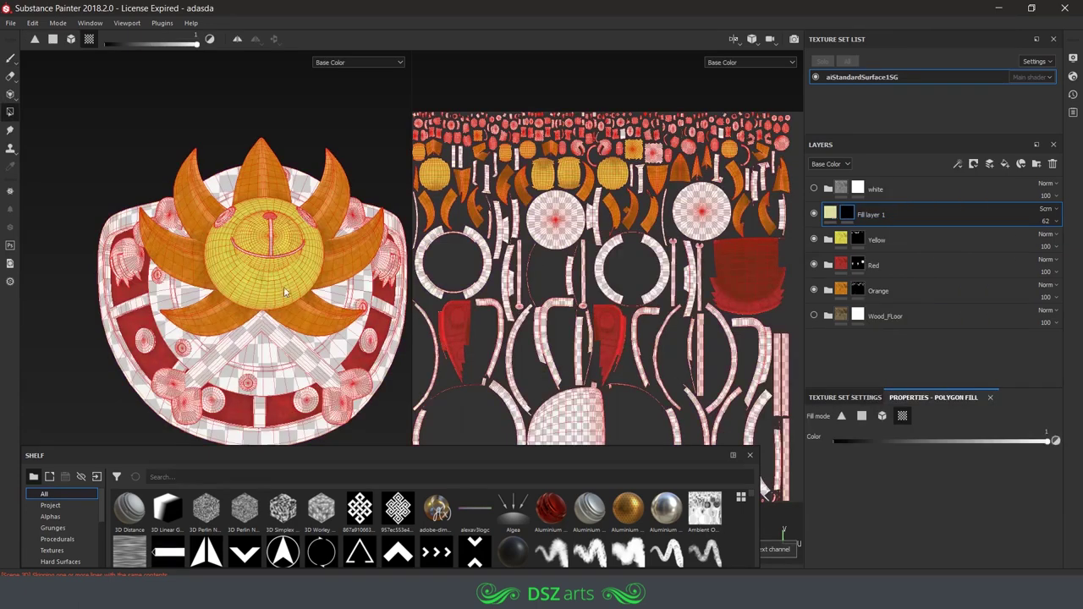
left_click_drag(254, 287, 304, 288, "alt")
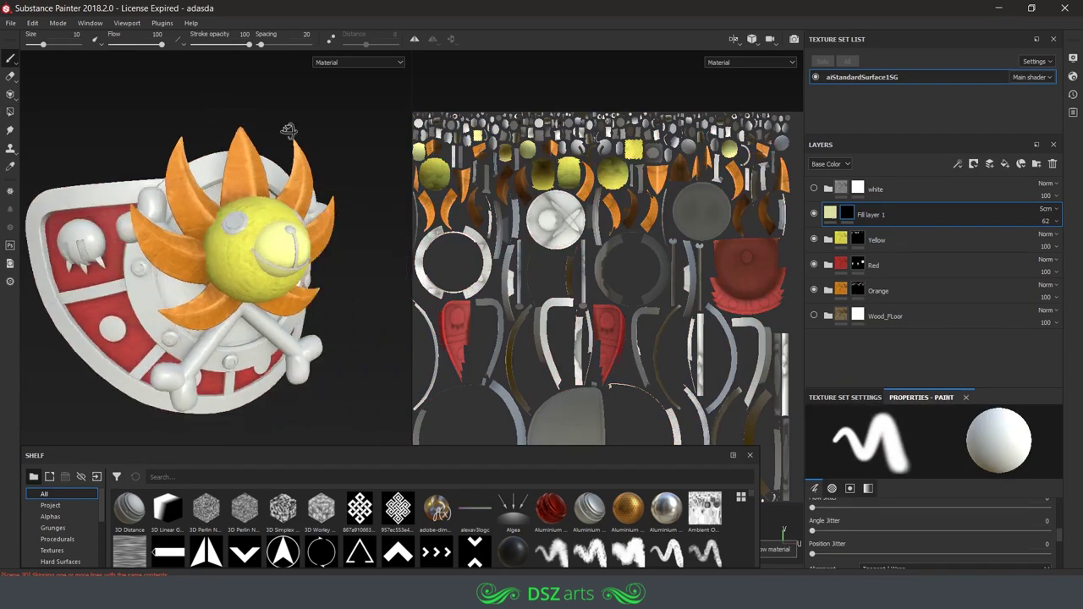
left_click(830, 213)
left_click(901, 557)
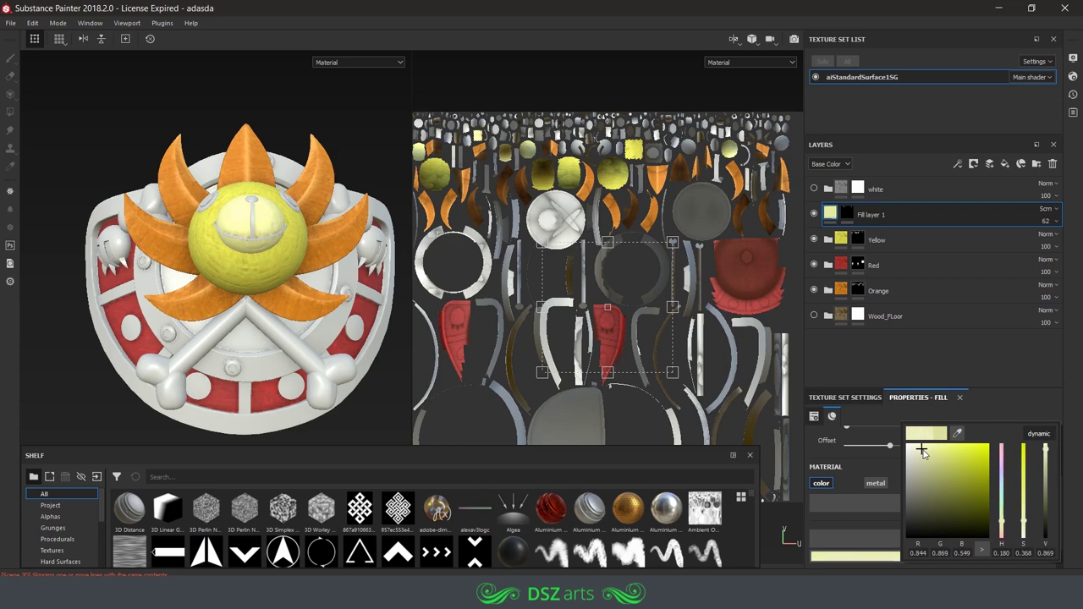
left_click_drag(378, 158, 368, 176, "alt")
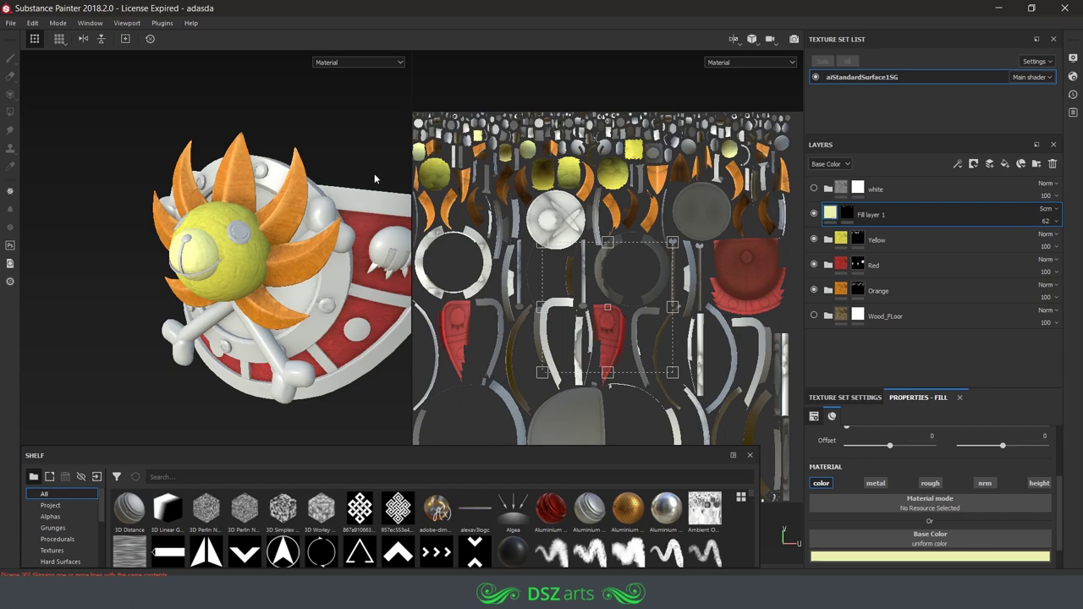
scroll(373, 178, "up", 3)
left_click(858, 239)
Switch to the base colour channel and close in on the small ball beside the shield
key("c")
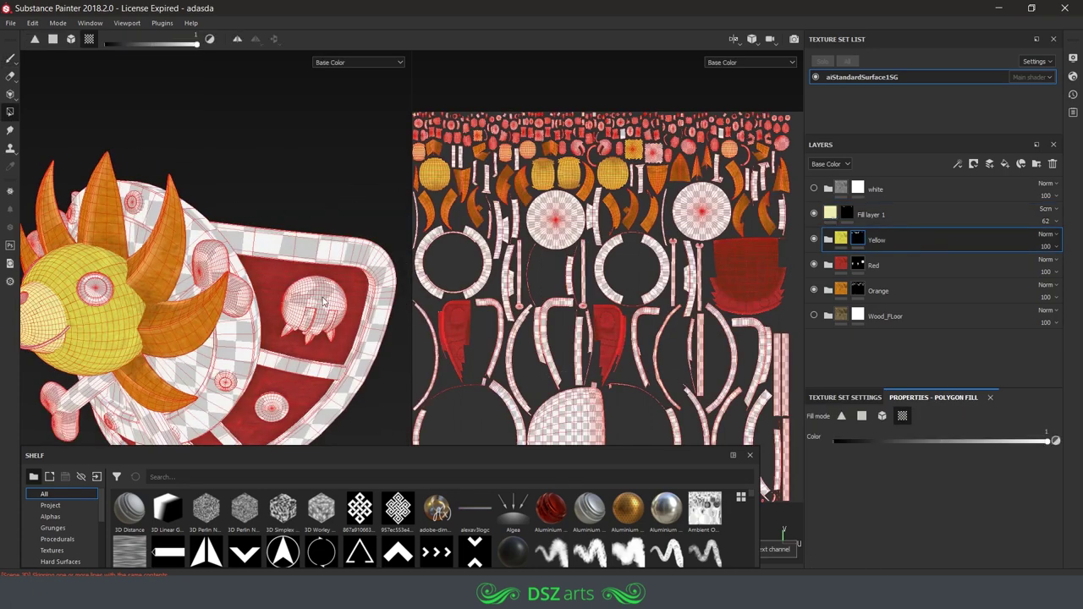
scroll(302, 311, "up", 2)
scroll(279, 321, "up", 2)
scroll(240, 337, "up", 2)
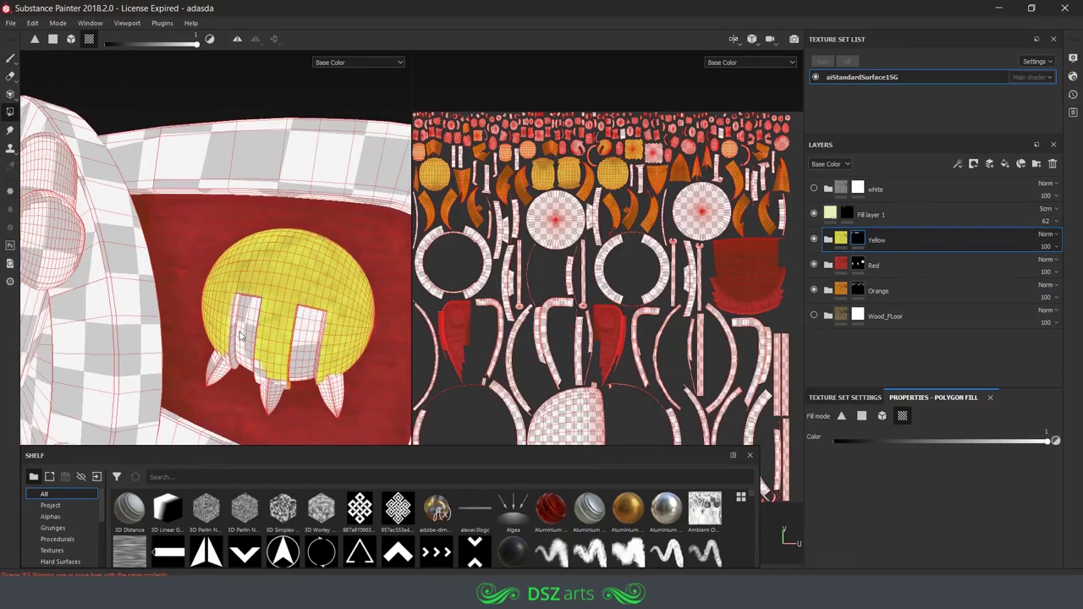
mouse_move(310, 191)
left_mouse_down("alt")
mouse_move(302, 211)
mouse_move(318, 284)
left_mouse_up("alt")
mouse_move(211, 316)
left_mouse_down("alt")
mouse_move(268, 312)
mouse_move(370, 194)
mouse_move(249, 169)
left_mouse_up("alt")
mouse_move(183, 217)
left_mouse_down("alt")
mouse_move(242, 223)
mouse_move(208, 245)
mouse_move(258, 240)
mouse_move(242, 120)
mouse_move(399, 252)
left_mouse_up("alt")
scroll(399, 252, "up", 3)
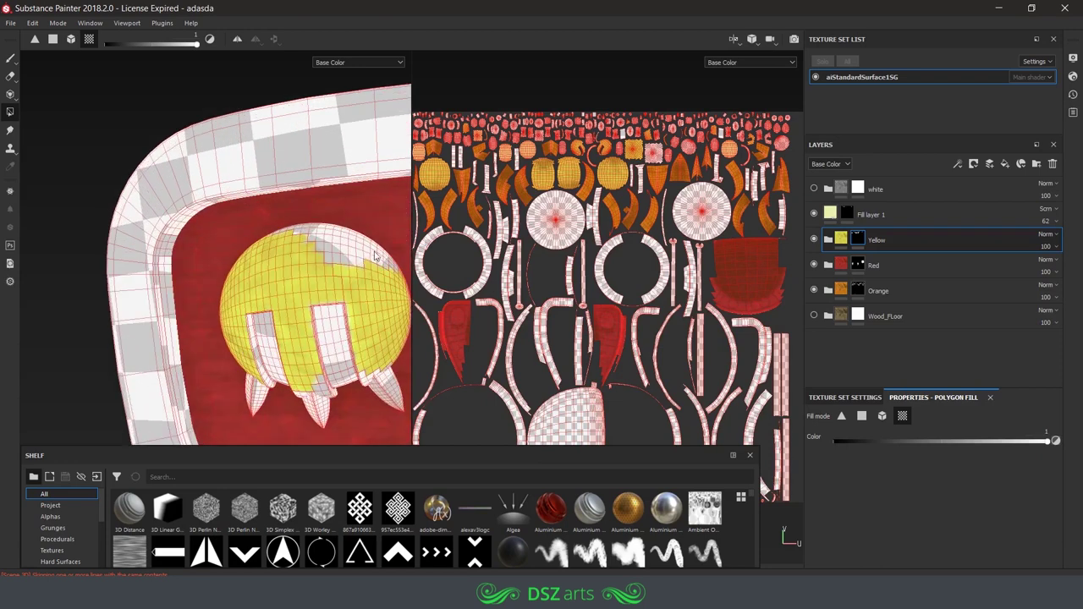
left_click_drag(226, 302, 308, 350, "alt")
mouse_move(395, 336)
left_mouse_down("alt")
mouse_move(316, 303)
mouse_move(395, 275)
mouse_move(174, 234)
mouse_move(280, 246)
mouse_move(307, 181)
mouse_move(370, 235)
left_mouse_up("alt")
Polygon-fill the small ball into the Yellow mask, return to Material view, and expand the Yellow folder
key("1")
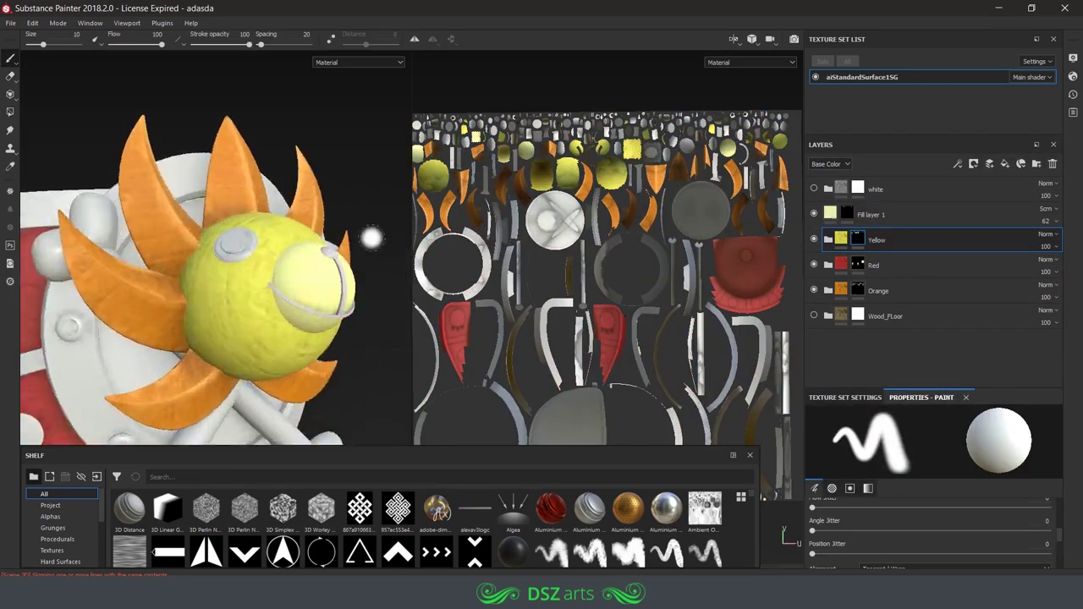
key("4")
scroll(245, 211, "up", 3)
mouse_move(245, 211)
left_mouse_down("alt")
mouse_move(262, 273)
mouse_move(218, 203)
mouse_move(333, 260)
mouse_move(181, 198)
mouse_move(351, 201)
left_mouse_up("alt")
key("1")
left_click(827, 242)
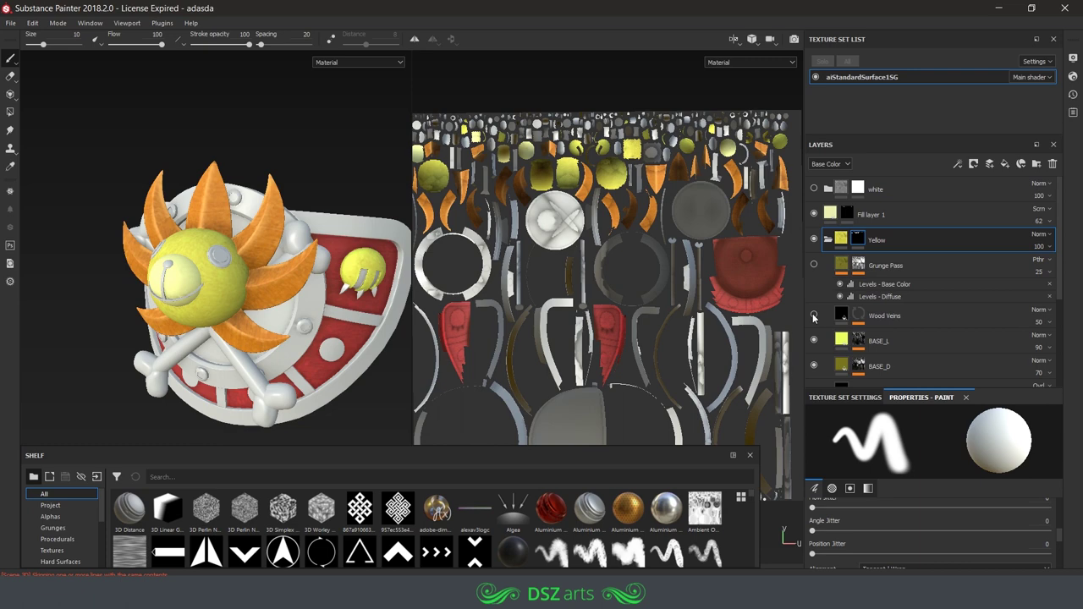
Review the Wood Veins layer, then collapse the Yellow folder and select the white folder
scroll(253, 246, "up", 3)
left_click(849, 320)
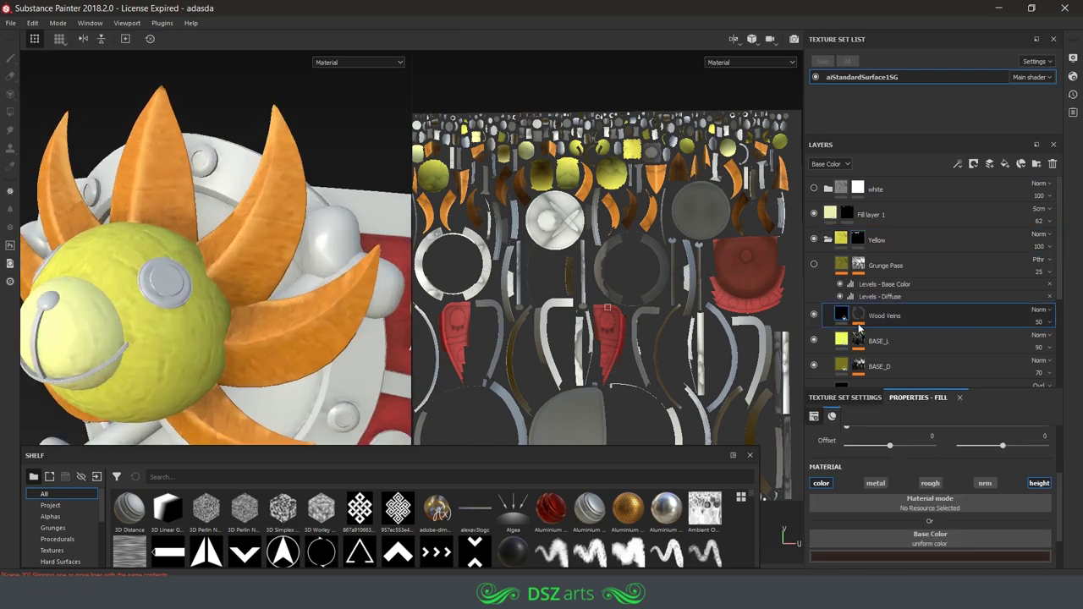
scroll(318, 274, "down", 2)
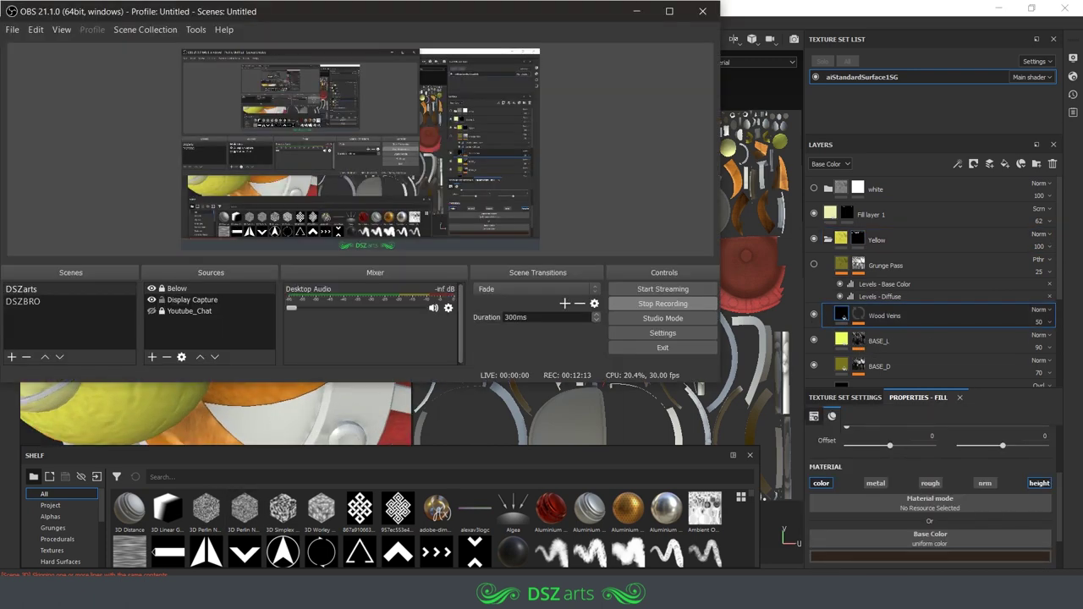
scroll(73, 310, "down", 3)
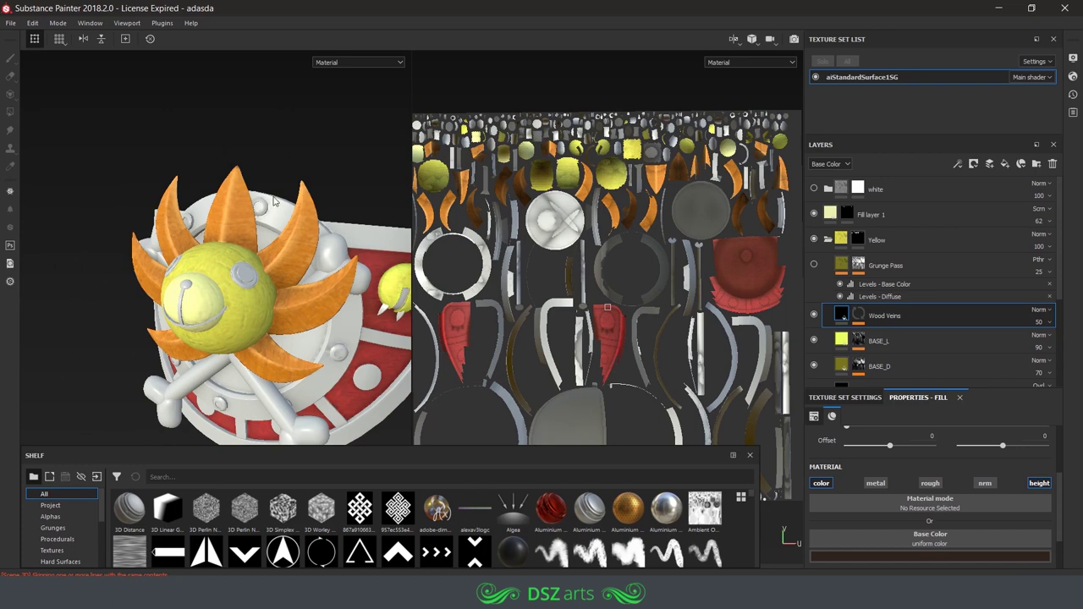
left_click_drag(344, 215, 370, 194, "alt")
scroll(370, 193, "up", 2)
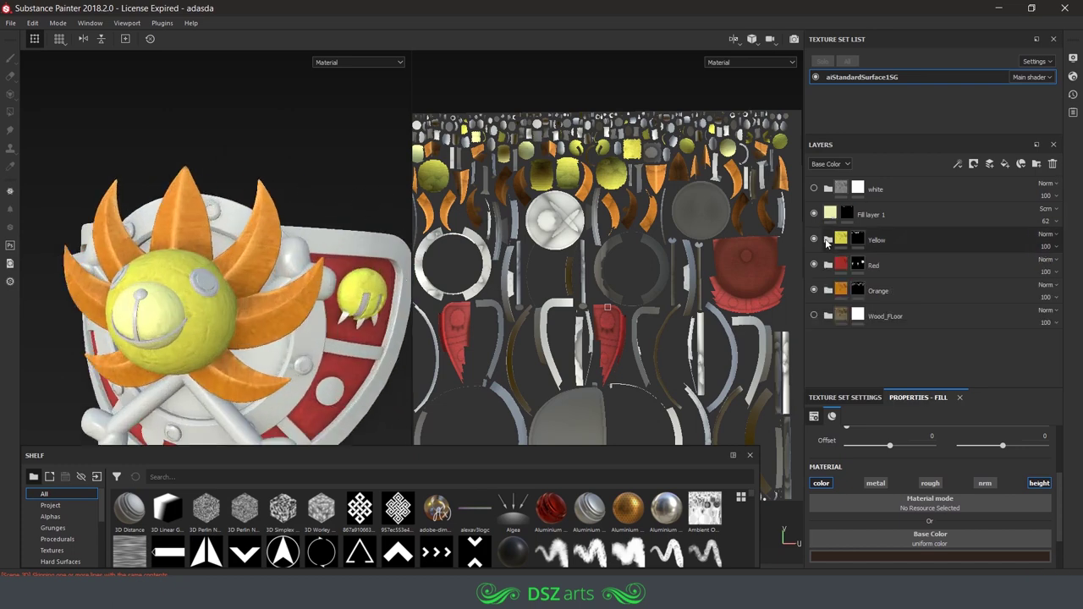
left_click(827, 239)
left_click(814, 189)
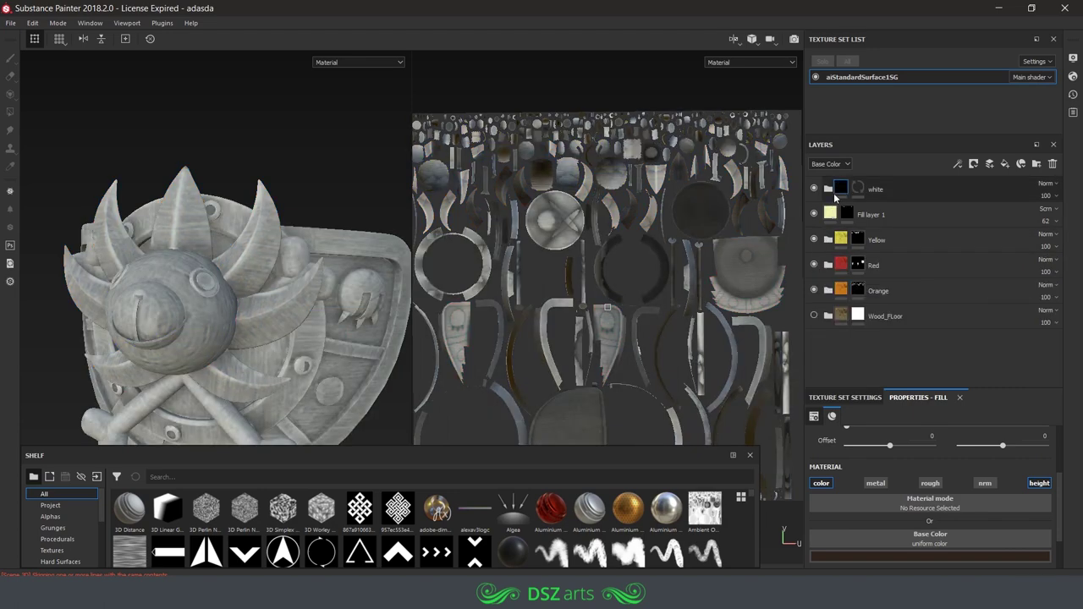
In the mask channel, polygon-fill the first crossbone parts into the white folder's mask
key("4")
key("c")
key("c")
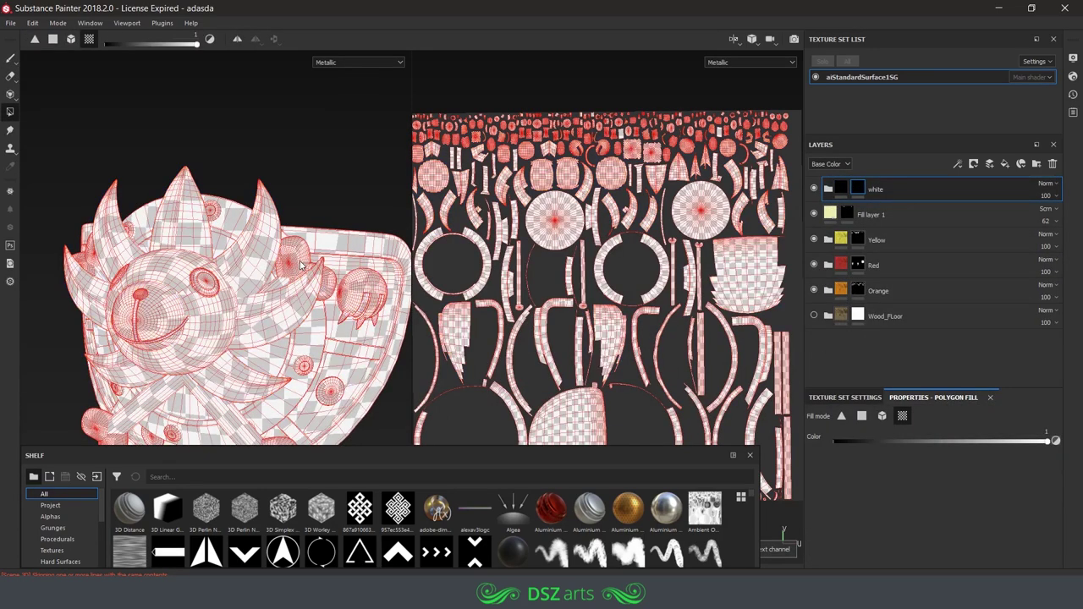
key("c")
left_click(297, 265)
mouse_move(298, 265)
left_mouse_down("alt")
mouse_move(258, 279)
mouse_move(331, 295)
mouse_move(338, 335)
mouse_move(342, 251)
mouse_move(389, 254)
left_mouse_up("alt")
left_click(332, 294)
left_click(338, 336)
left_click(342, 250)
Fill the thin bone part from both sides and another bone strip into the mask
mouse_move(311, 249)
left_mouse_down("alt")
mouse_move(254, 235)
mouse_move(209, 272)
mouse_move(225, 140)
mouse_move(389, 364)
mouse_move(242, 266)
left_mouse_up("alt")
left_click(209, 273)
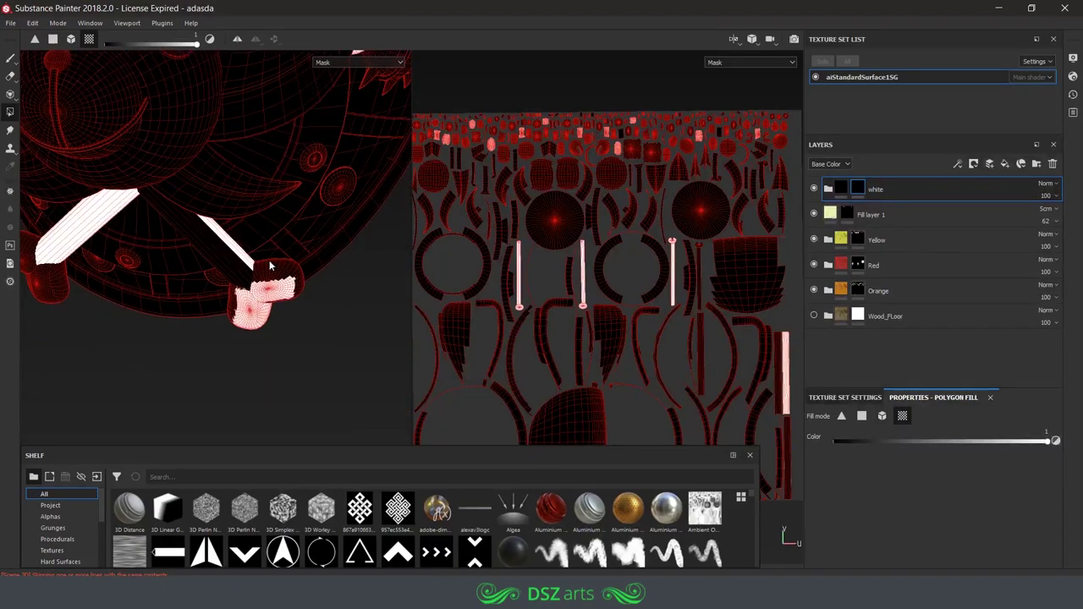
mouse_move(288, 294)
left_mouse_down("alt")
mouse_move(191, 238)
mouse_move(346, 217)
mouse_move(254, 234)
mouse_move(196, 317)
mouse_move(203, 254)
mouse_move(187, 381)
left_mouse_up("alt")
left_click(200, 259)
mouse_move(231, 341)
left_mouse_down("alt")
mouse_move(288, 287)
mouse_move(310, 308)
mouse_move(308, 263)
mouse_move(167, 234)
mouse_move(255, 167)
left_mouse_up("alt")
left_click(288, 287)
mouse_move(256, 217)
left_mouse_down("alt")
mouse_move(253, 243)
mouse_move(234, 219)
mouse_move(291, 198)
mouse_move(242, 109)
mouse_move(254, 254)
mouse_move(283, 310)
mouse_move(164, 331)
mouse_move(231, 212)
mouse_move(193, 246)
mouse_move(371, 279)
left_mouse_up("alt")
Return to the brush and full material view, looking at the head from the side
key("1")
key("m")
scroll(336, 278, "up", 3)
scroll(341, 247, "up", 2)
left_click_drag(258, 242, 319, 267, "alt")
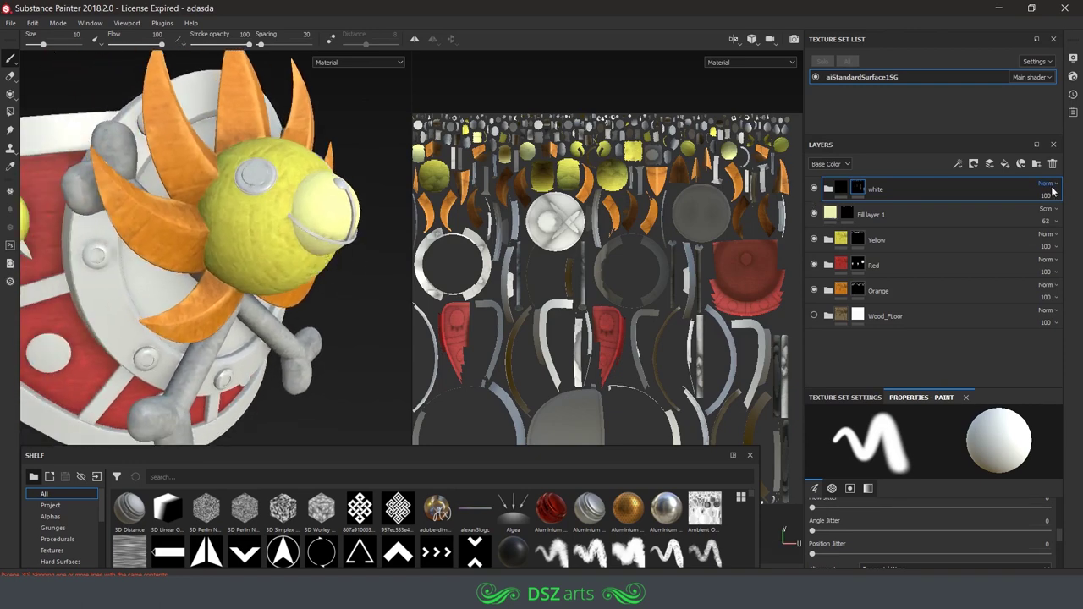
Drag the Gold Armor smart material into the layer stack and give it a mask
scroll(98, 512, "down", 1)
left_click(63, 538)
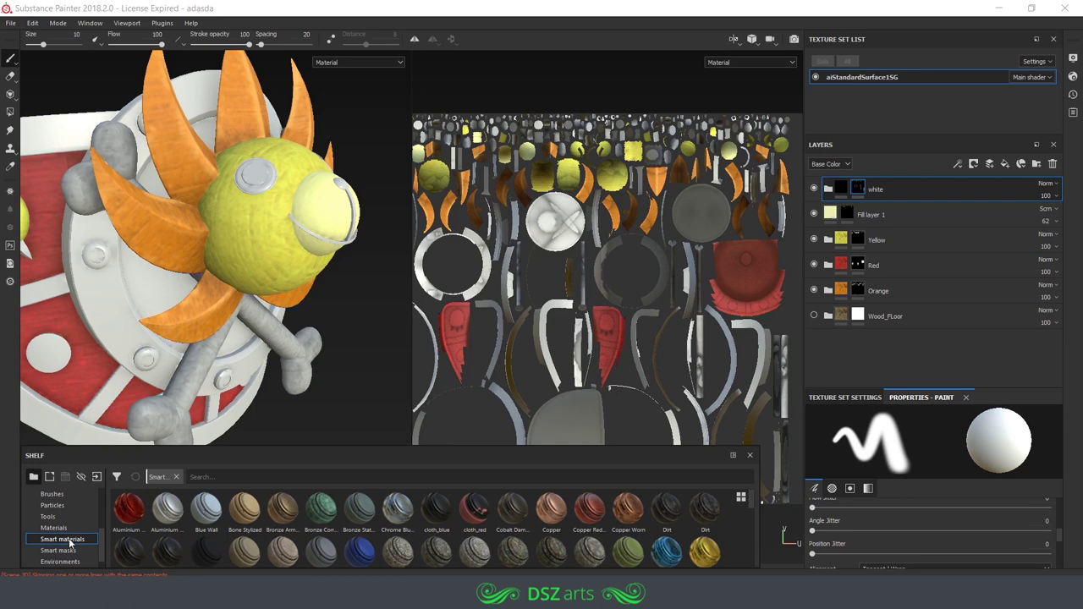
mouse_move(754, 506)
left_mouse_down()
mouse_move(755, 556)
mouse_move(753, 514)
mouse_move(914, 181)
left_mouse_up()
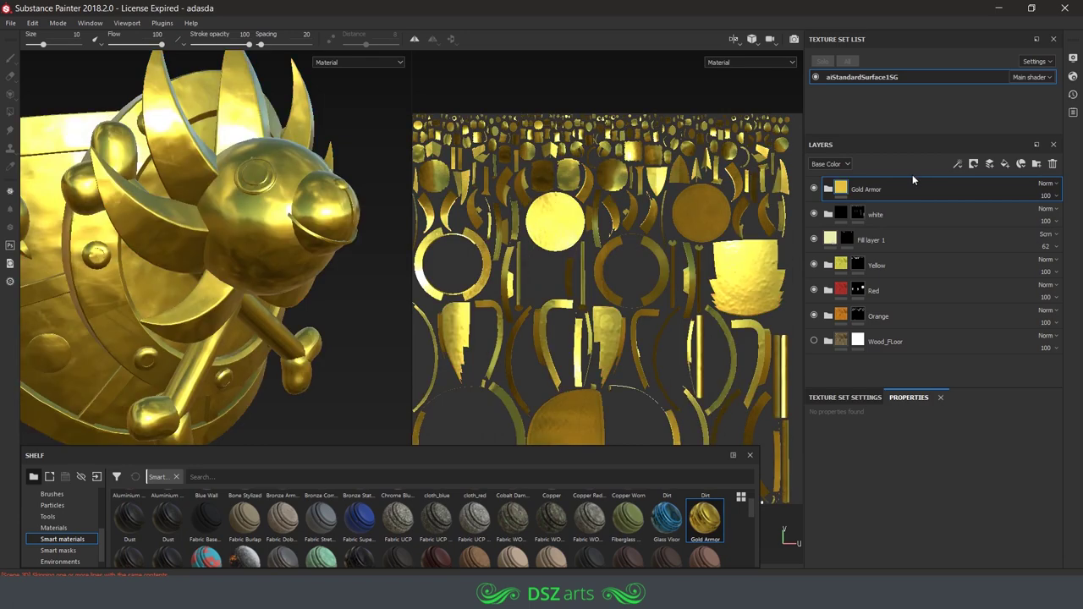
right_click(859, 189)
left_click(897, 19)
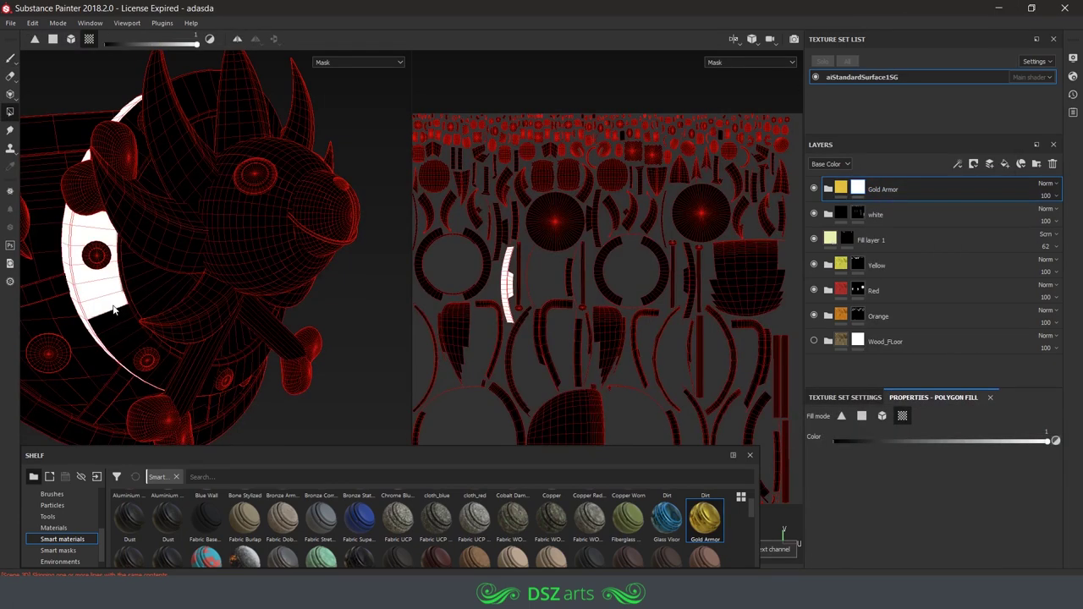
Inspect the masked Gold Armor around the spiked head from several angles
scroll(89, 286, "up", 3)
scroll(535, 254, "up", 5)
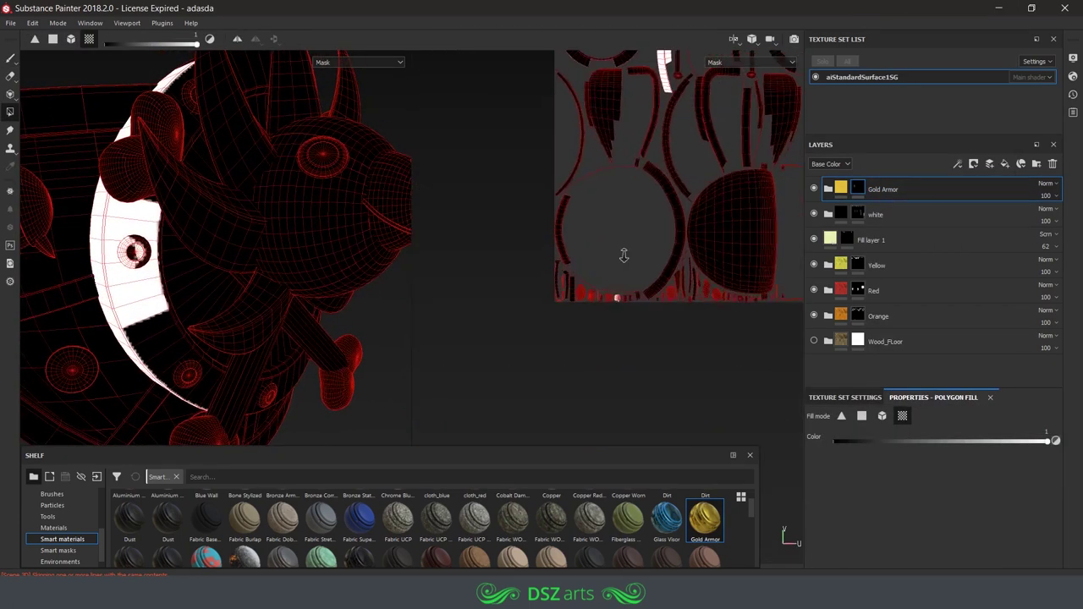
left_click_drag(258, 262, 138, 313, "alt")
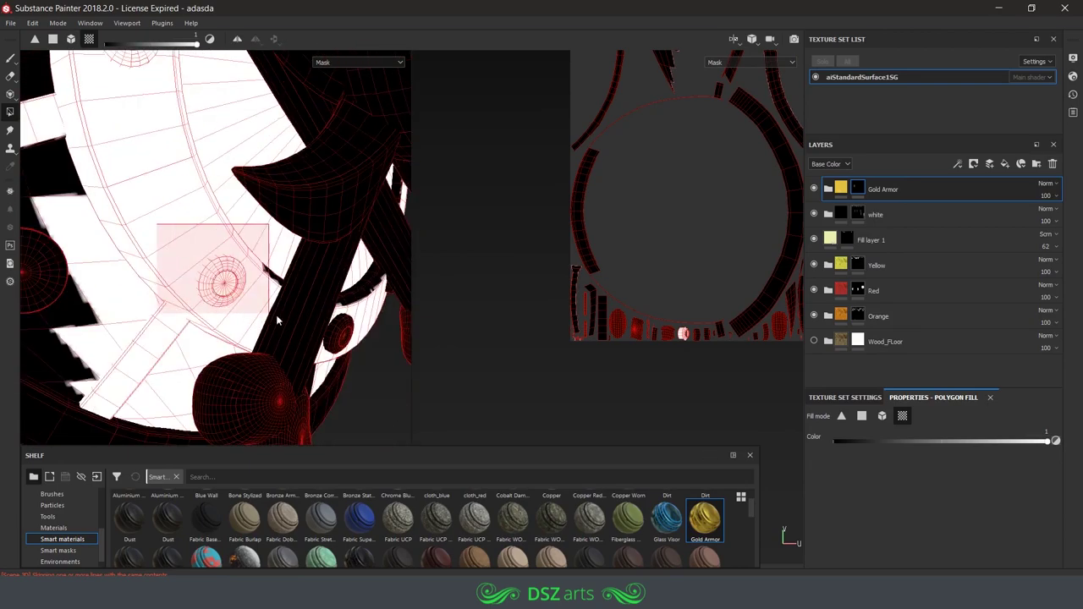
scroll(612, 242, "down", 2)
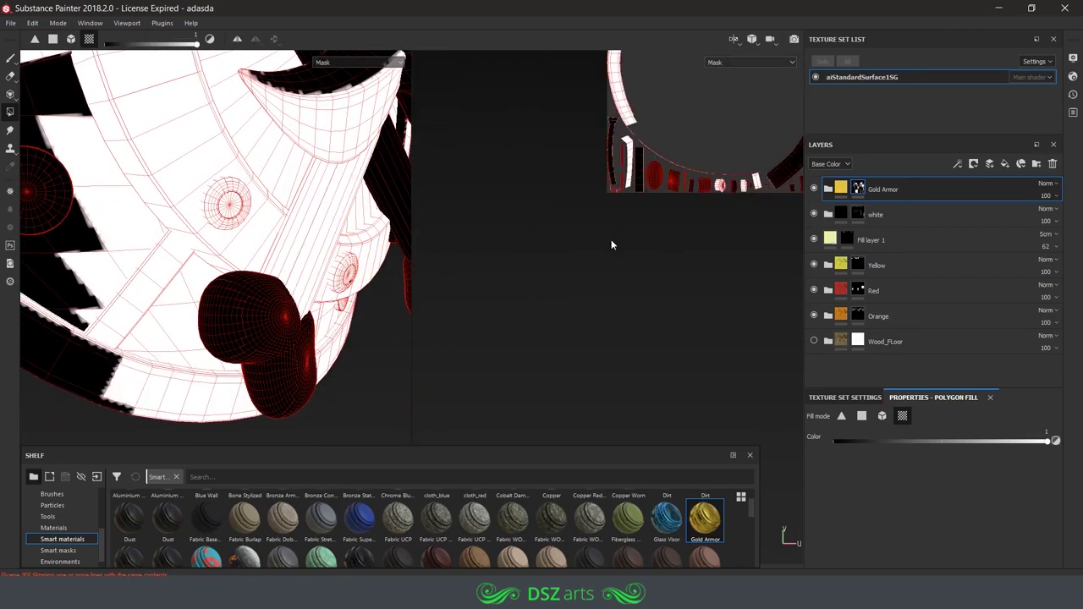
left_click_drag(372, 245, 259, 225, "alt")
scroll(259, 225, "down", 3)
left_click_drag(307, 271, 294, 143, "alt")
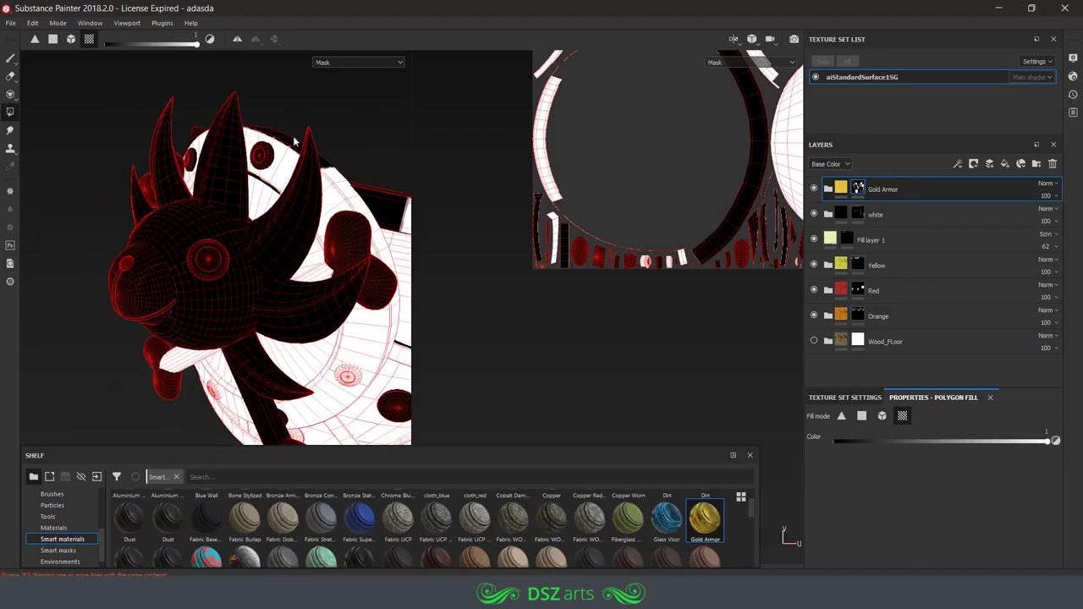
mouse_move(260, 182)
left_mouse_down("alt")
mouse_move(411, 225)
mouse_move(164, 427)
mouse_move(115, 298)
left_mouse_up("alt")
mouse_move(175, 175)
left_mouse_down("alt")
mouse_move(391, 244)
mouse_move(284, 265)
left_mouse_up("alt")
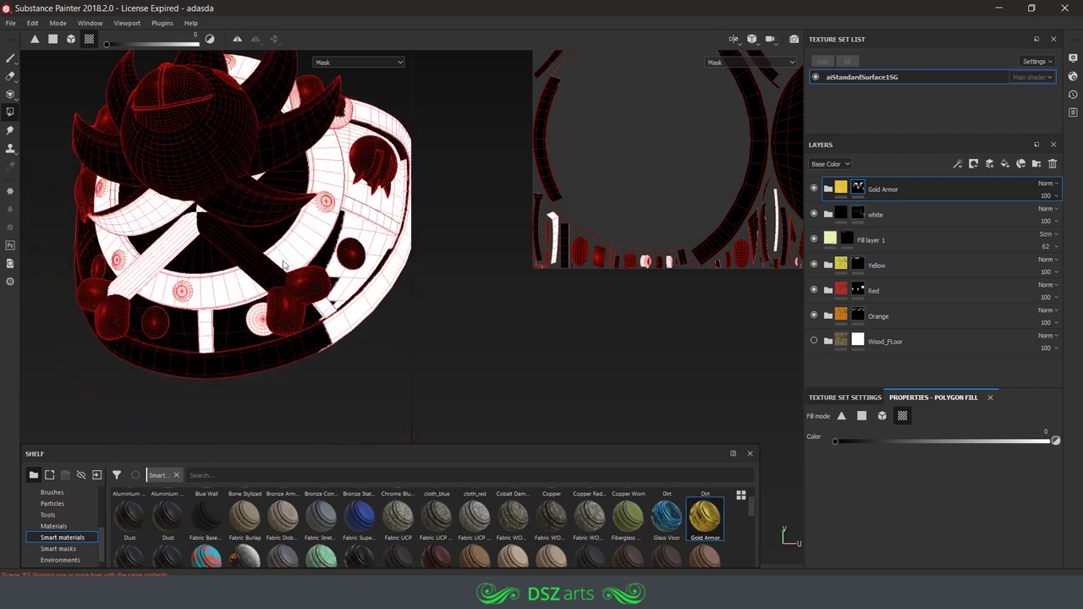
mouse_move(259, 339)
left_mouse_down("alt")
mouse_move(285, 274)
mouse_move(191, 173)
mouse_move(344, 178)
mouse_move(225, 249)
mouse_move(153, 343)
mouse_move(372, 198)
mouse_move(322, 203)
mouse_move(278, 191)
mouse_move(299, 193)
mouse_move(350, 242)
mouse_move(181, 222)
mouse_move(270, 279)
mouse_move(278, 322)
mouse_move(331, 228)
mouse_move(277, 326)
mouse_move(345, 188)
mouse_move(339, 337)
mouse_move(336, 279)
mouse_move(283, 197)
mouse_move(109, 139)
mouse_move(336, 259)
mouse_move(302, 194)
mouse_move(129, 263)
mouse_move(355, 283)
mouse_move(375, 274)
mouse_move(471, 293)
mouse_move(310, 234)
mouse_move(448, 251)
left_mouse_up("alt")
scroll(315, 262, "up", 5)
scroll(328, 218, "up", 2)
Back in the material preview, review Fill layer 1 with the shield facing front
key("1")
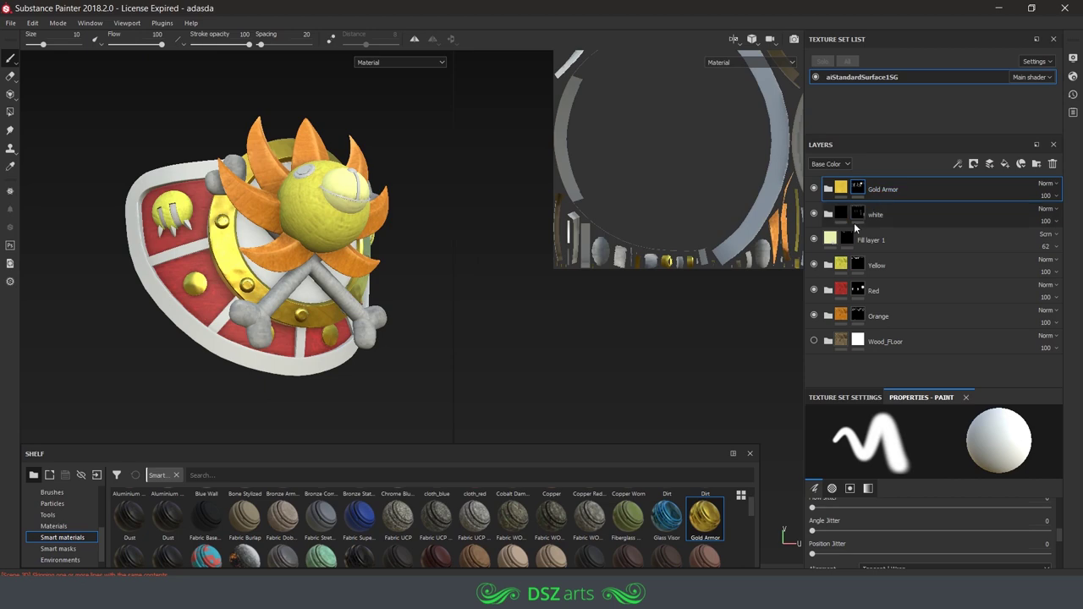
left_click(854, 236)
mouse_move(254, 245)
left_mouse_down("alt")
mouse_move(389, 246)
mouse_move(219, 240)
mouse_move(204, 146)
mouse_move(795, 266)
left_mouse_up("alt")
scroll(219, 239, "up", 5)
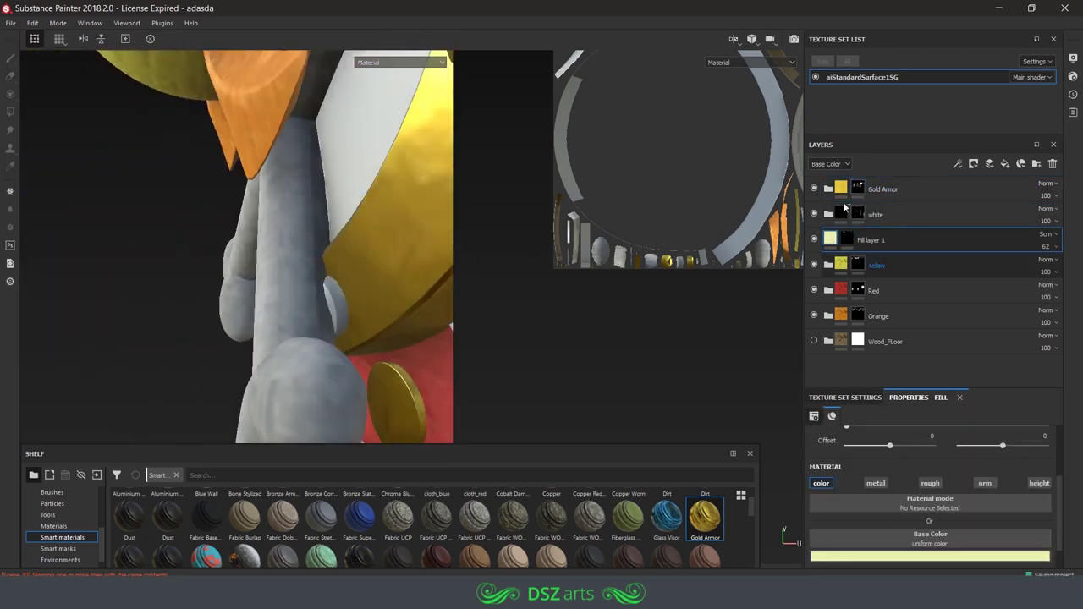
Polygon-fill the round studs into the Gold Armor mask, then return to material view and the brush
left_click(843, 196)
key("4")
mouse_move(231, 317)
left_mouse_down("alt")
mouse_move(436, 226)
mouse_move(382, 343)
left_mouse_up("alt")
key("m")
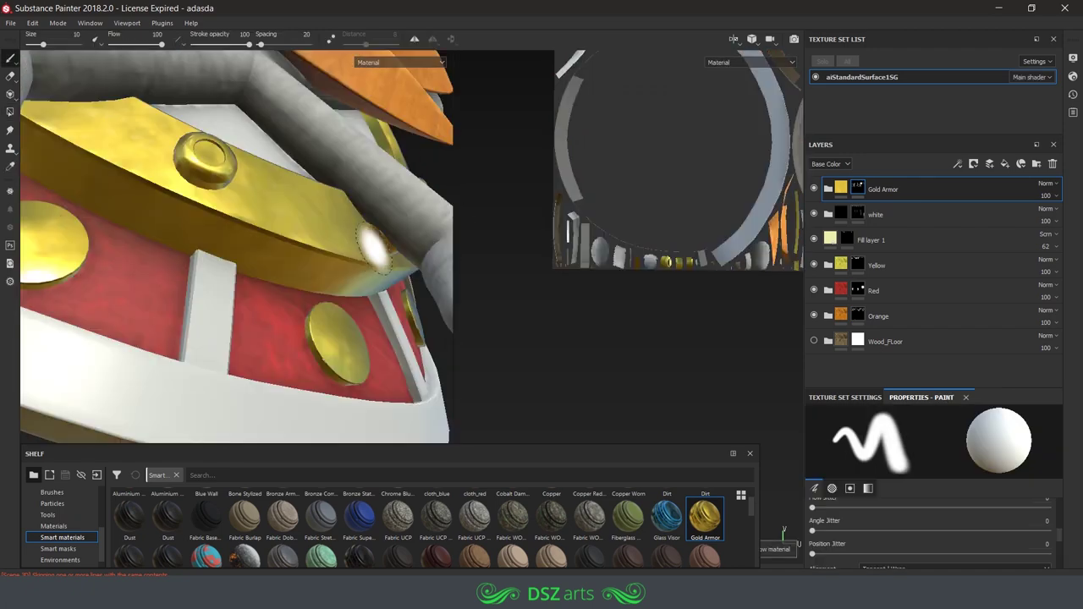
key("m")
mouse_move(381, 280)
left_mouse_down("alt")
mouse_move(312, 273)
mouse_move(338, 283)
left_mouse_up("alt")
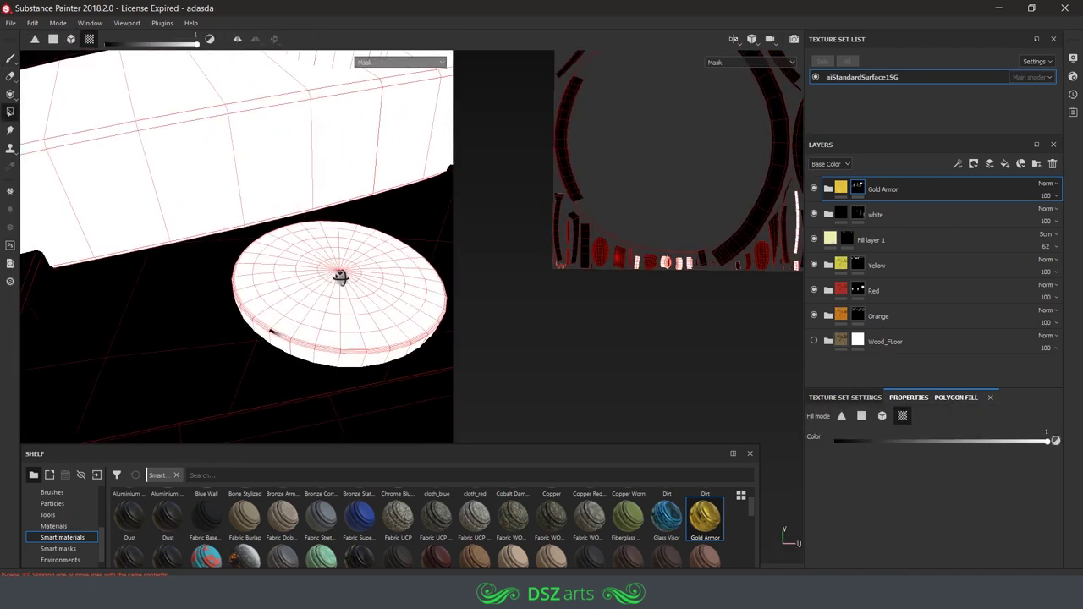
key("1")
key("m")
mouse_move(326, 347)
left_mouse_down("alt")
mouse_move(364, 237)
mouse_move(400, 213)
mouse_move(345, 296)
mouse_move(514, 306)
left_mouse_up("alt")
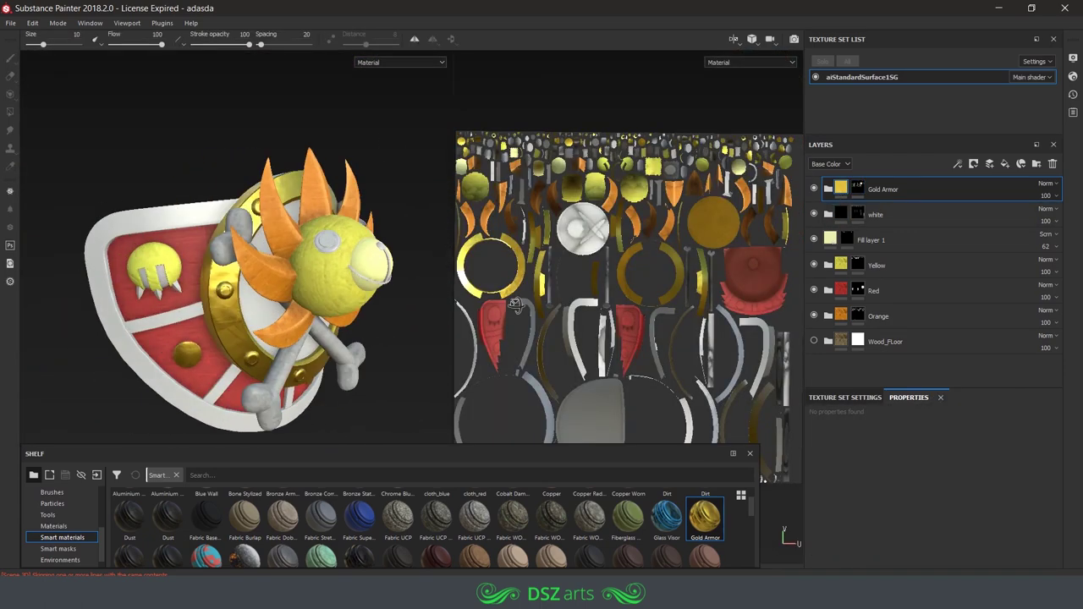
Create Folder 1 with a black mask and paste the Gold Armor mask into it
left_click(991, 167)
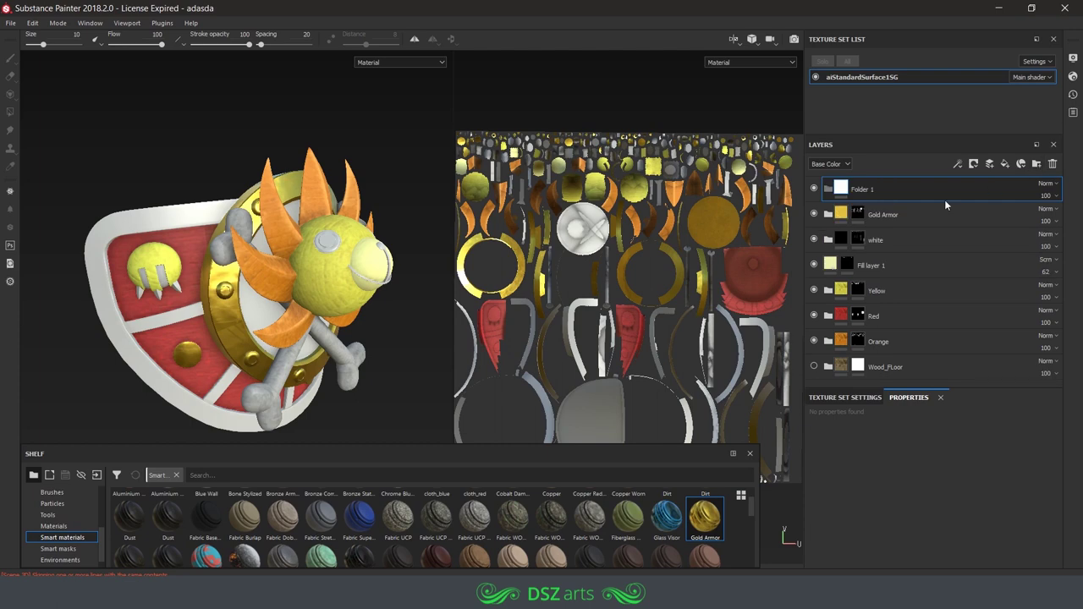
right_click(870, 194)
left_click(895, 17)
right_click(859, 190)
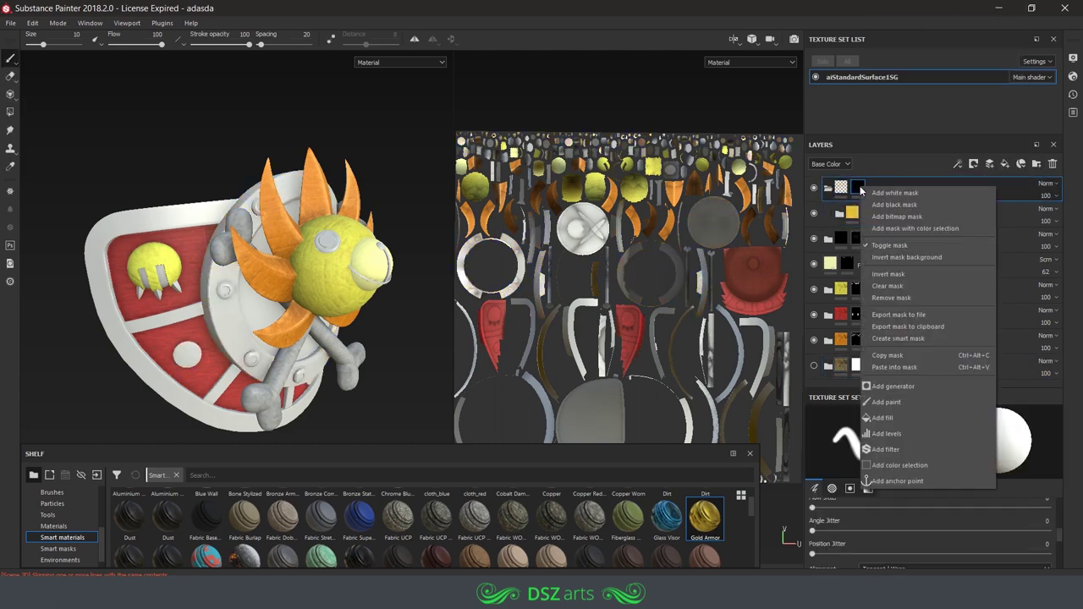
left_click(903, 369)
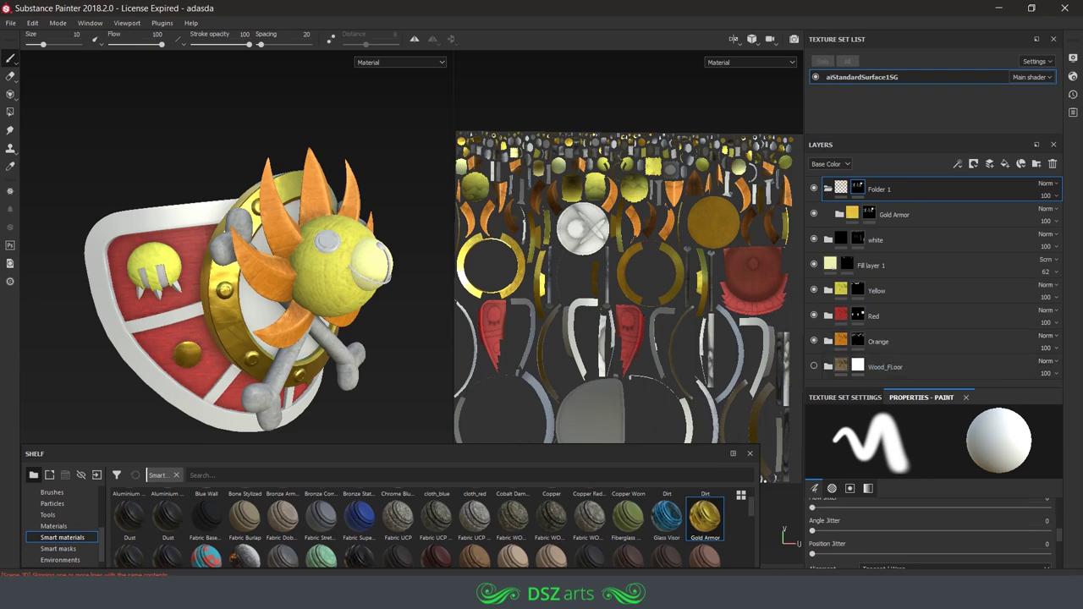
Try Steel Rust and Wear and Rust Fine, then keep Rust Coarse as the fill inside Folder 1
scroll(751, 525, "up", 3)
scroll(578, 537, "up", 2)
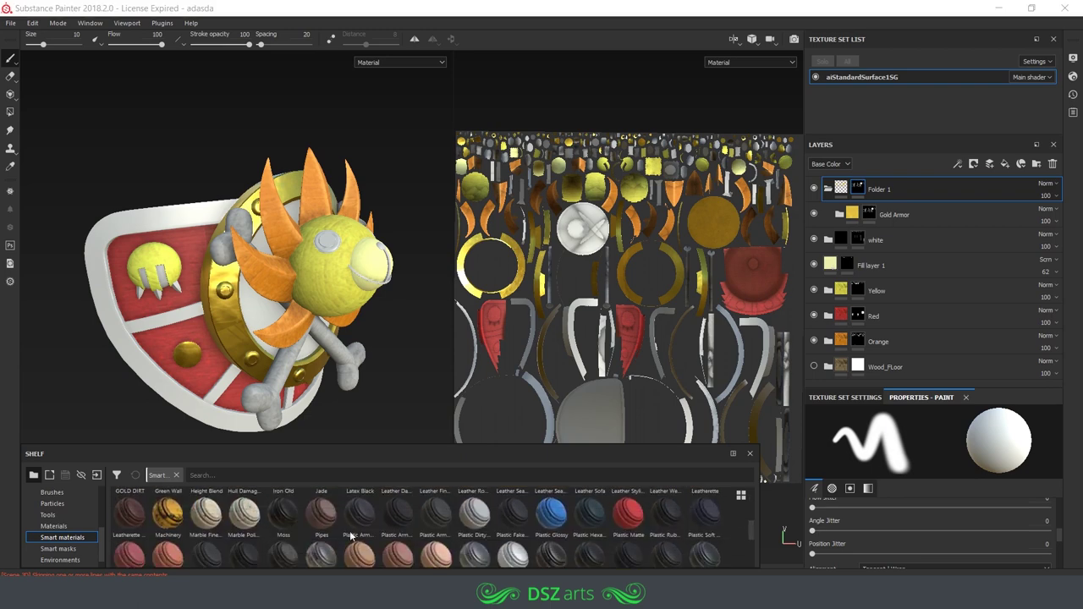
scroll(314, 548, "up", 3)
mouse_move(751, 504)
left_mouse_down()
mouse_move(754, 551)
mouse_move(254, 548)
left_mouse_up()
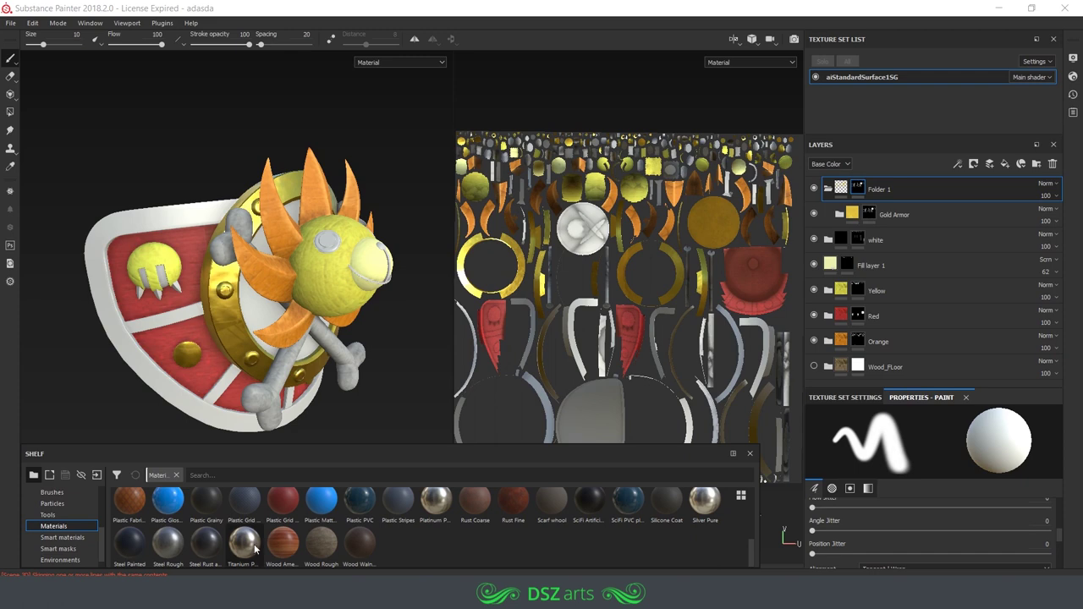
left_click_drag(904, 203, 904, 201)
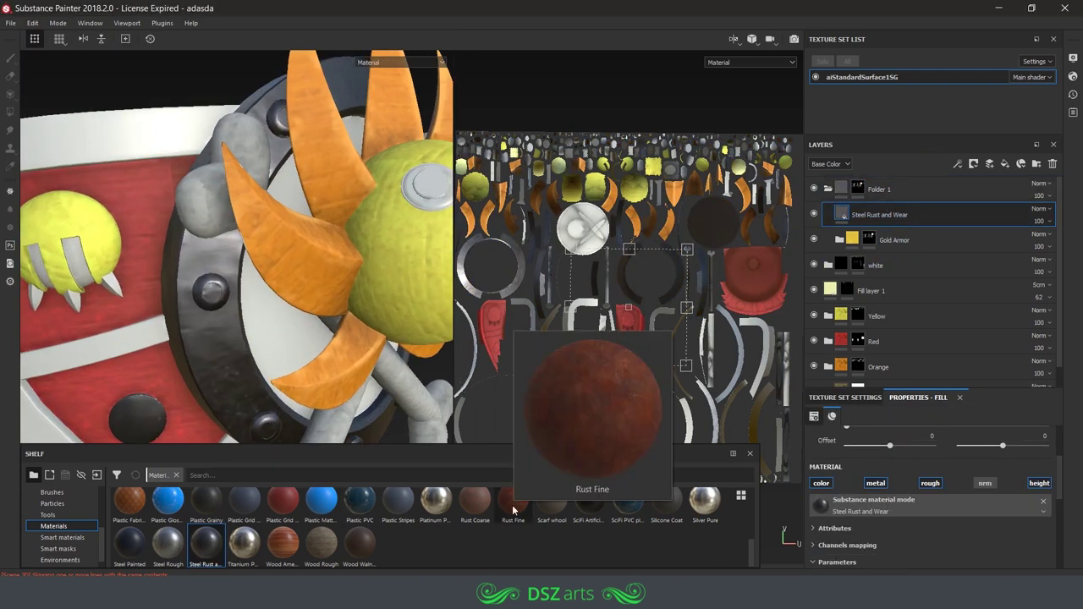
left_click(512, 511)
left_click_drag(906, 201, 907, 200)
left_click(877, 244)
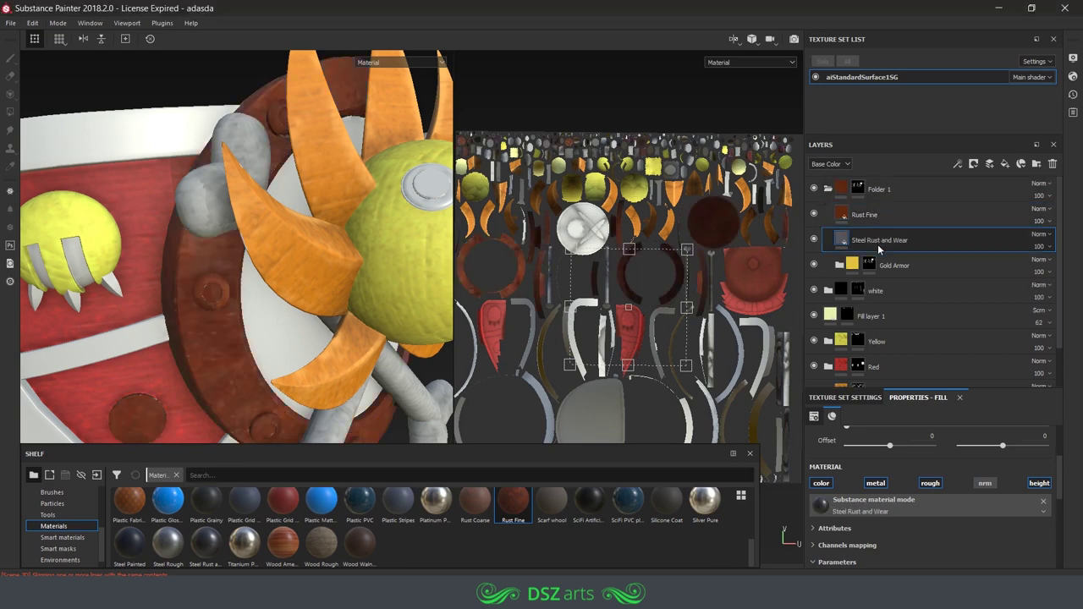
key("ctrl+z")
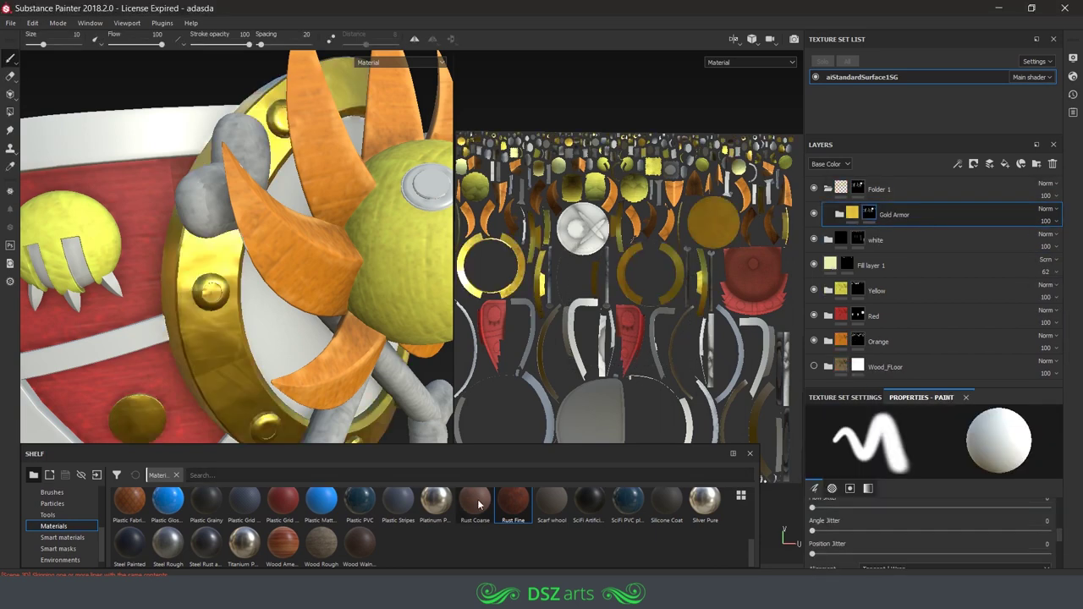
left_click(477, 499)
left_click_drag(893, 196, 896, 198)
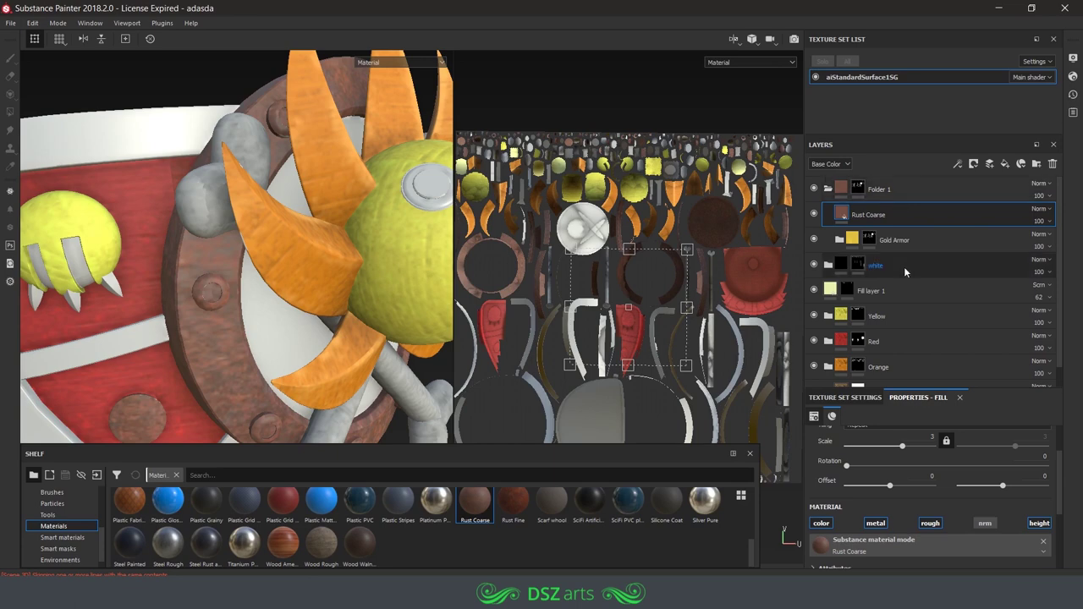
Bake the Normal mesh map from the texture set settings
left_click(844, 397)
scroll(931, 491, "down", 5)
left_click(1020, 525)
left_click(411, 257)
left_click(595, 471)
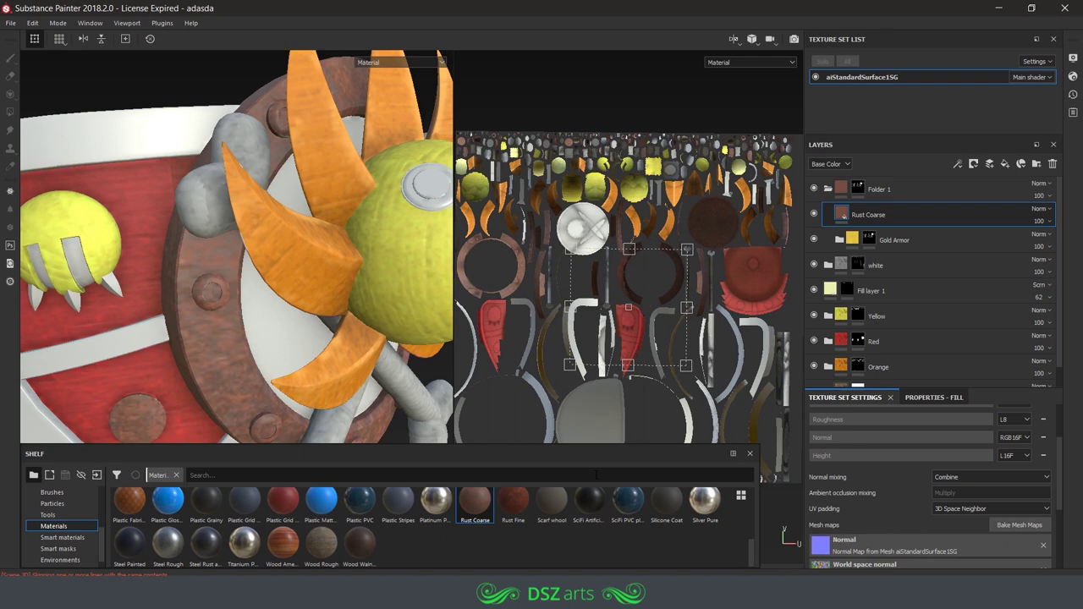
Give Rust Coarse a black mask and apply the Edge Rust smart mask after trying Cavity Rust
right_click(879, 214)
left_click(905, 12)
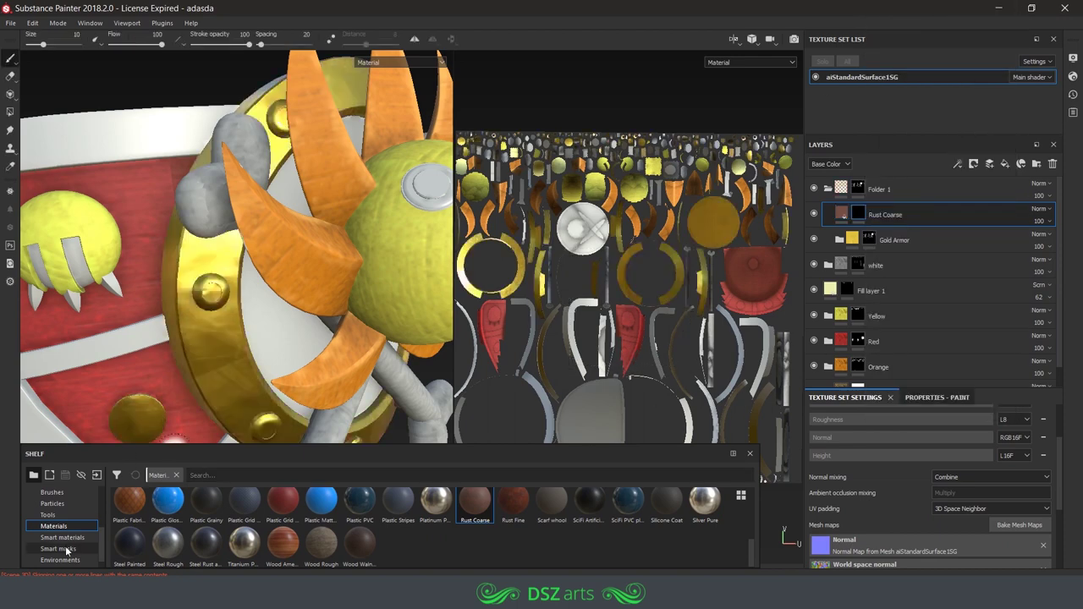
left_click(53, 548)
left_click(209, 476)
type("rust")
left_click_drag(129, 506, 861, 214)
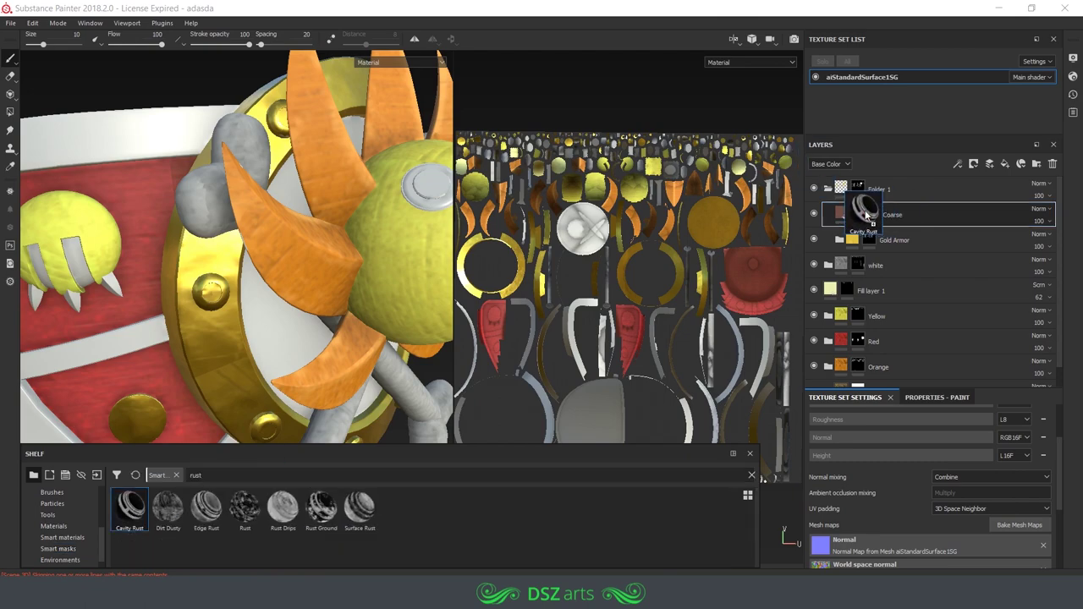
left_click_drag(372, 258, 919, 218, "alt")
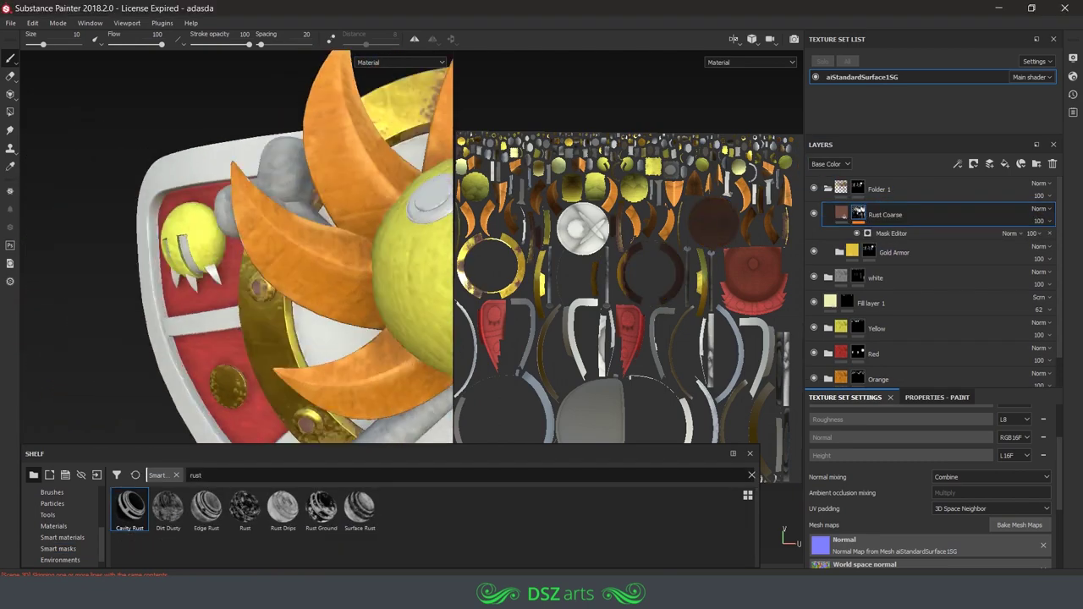
right_click(858, 213)
left_click(888, 246)
left_click_drag(206, 506, 881, 219)
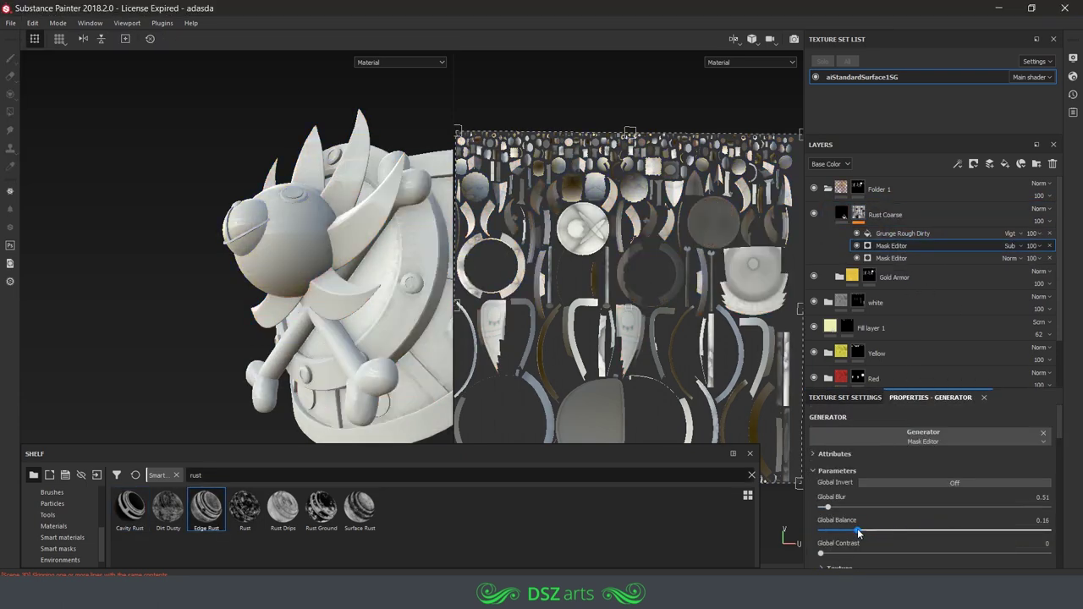
Tune the rust mask with global blur 0.36, slightly higher contrast and global balance 0.18
left_click(862, 530)
left_click(825, 507)
left_click(827, 553)
mouse_move(305, 253)
left_mouse_down("alt")
mouse_move(372, 330)
mouse_move(270, 334)
left_mouse_up("alt")
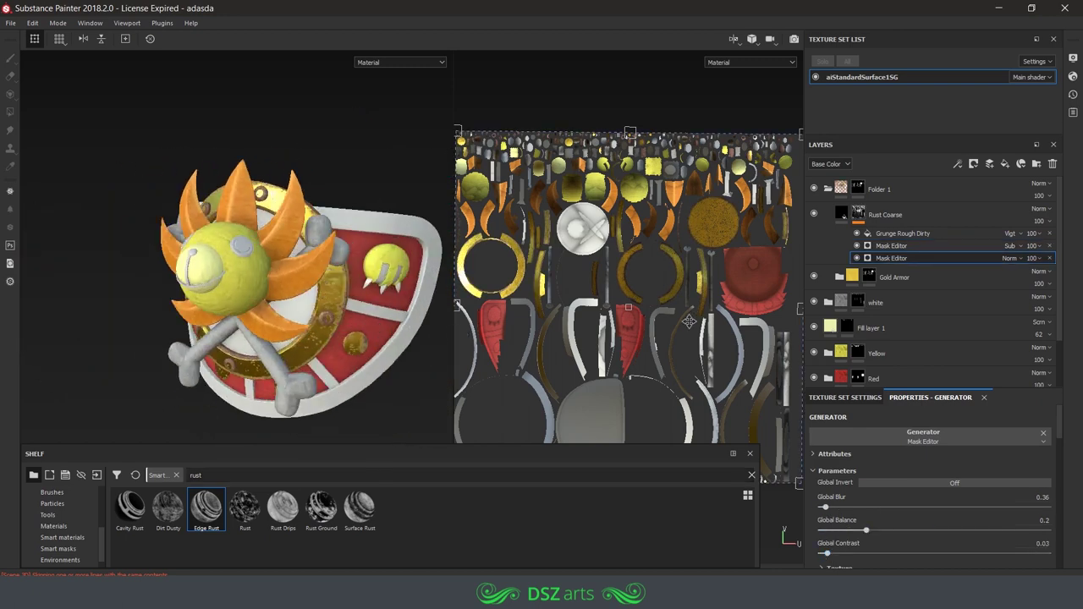
left_click(842, 530)
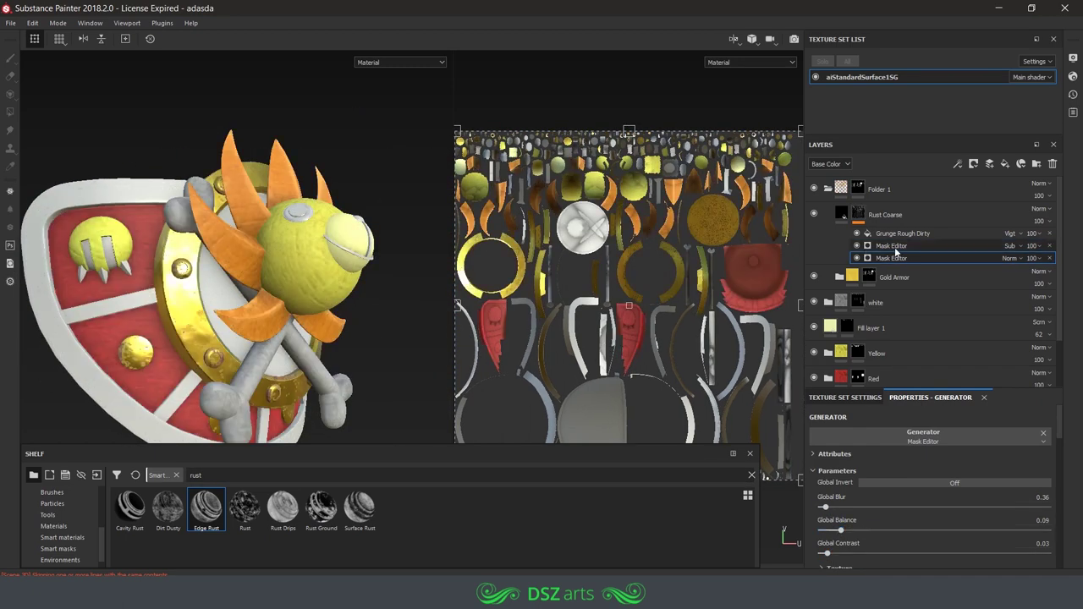
left_click_drag(341, 386, 279, 372, "alt")
right_click_drag(280, 372, 321, 321, "alt")
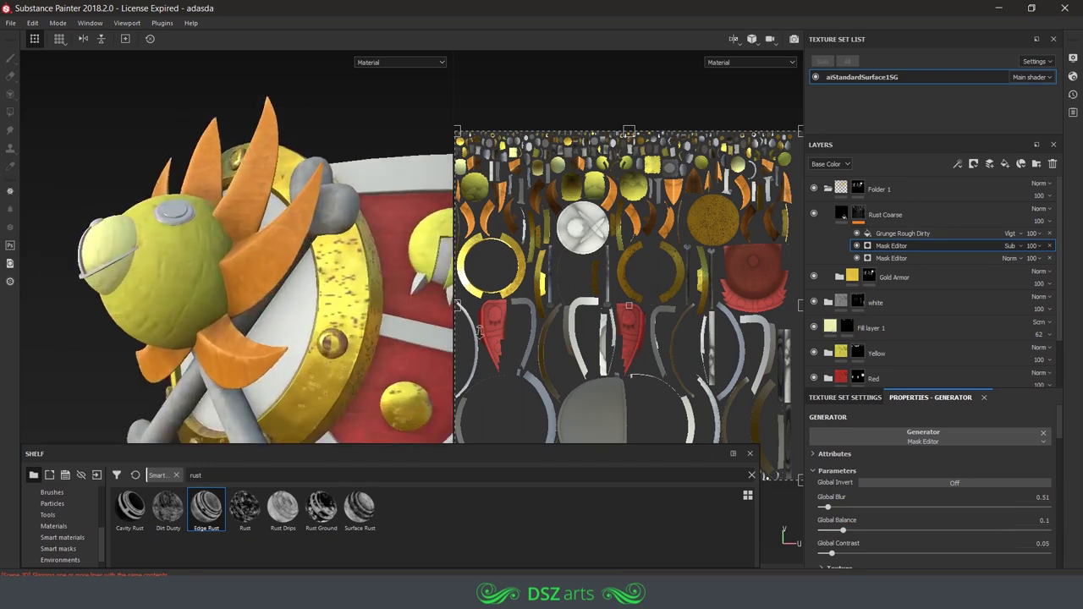
left_click(842, 531)
left_click_drag(841, 531, 840, 531)
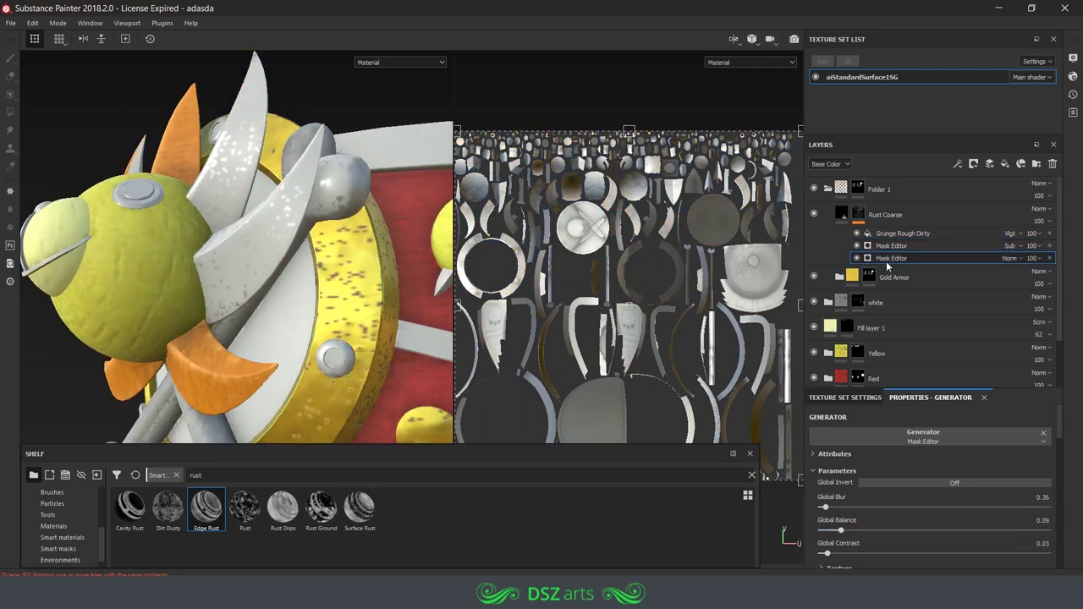
left_click(861, 529)
right_click_drag(449, 349, 359, 306, "alt")
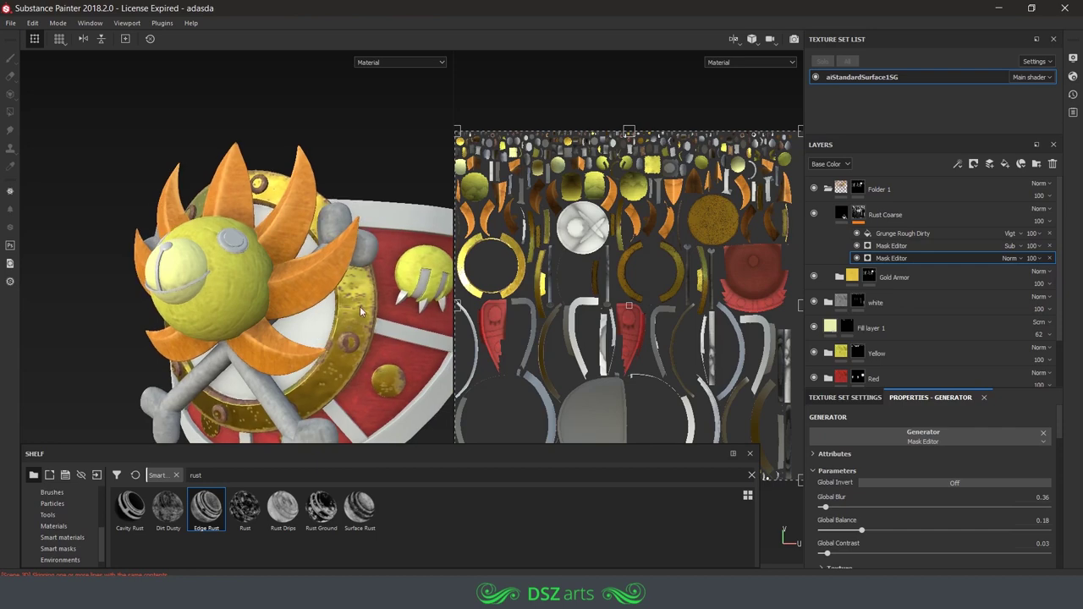
mouse_move(359, 306)
left_mouse_down("alt")
mouse_move(336, 385)
mouse_move(354, 378)
left_mouse_up("alt")
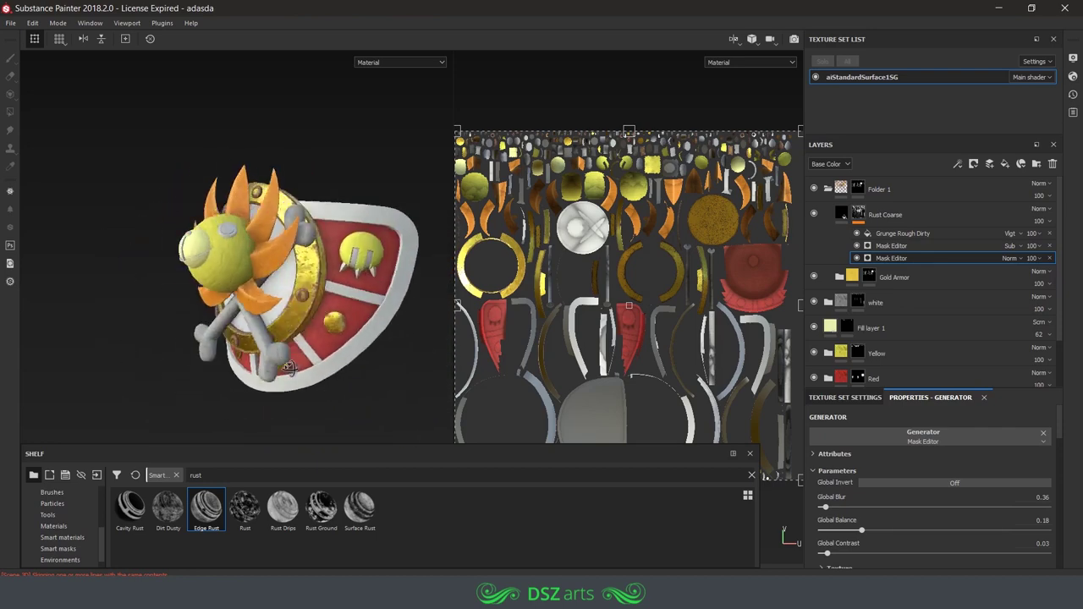
Collapse Folder 1 and begin renaming it to gold
left_click(880, 189)
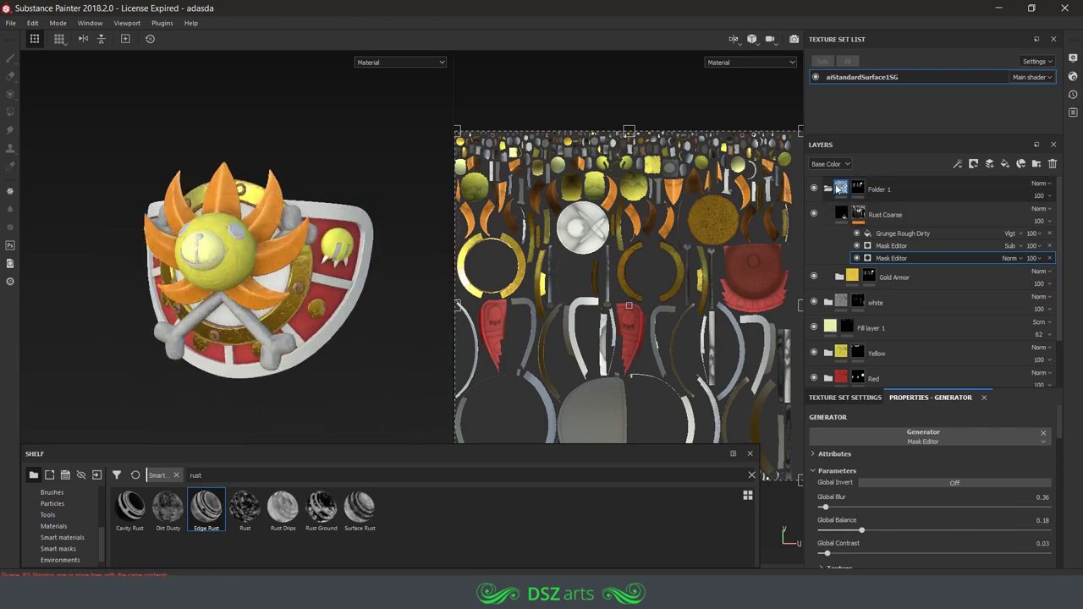
left_click(827, 188)
double_click(879, 189)
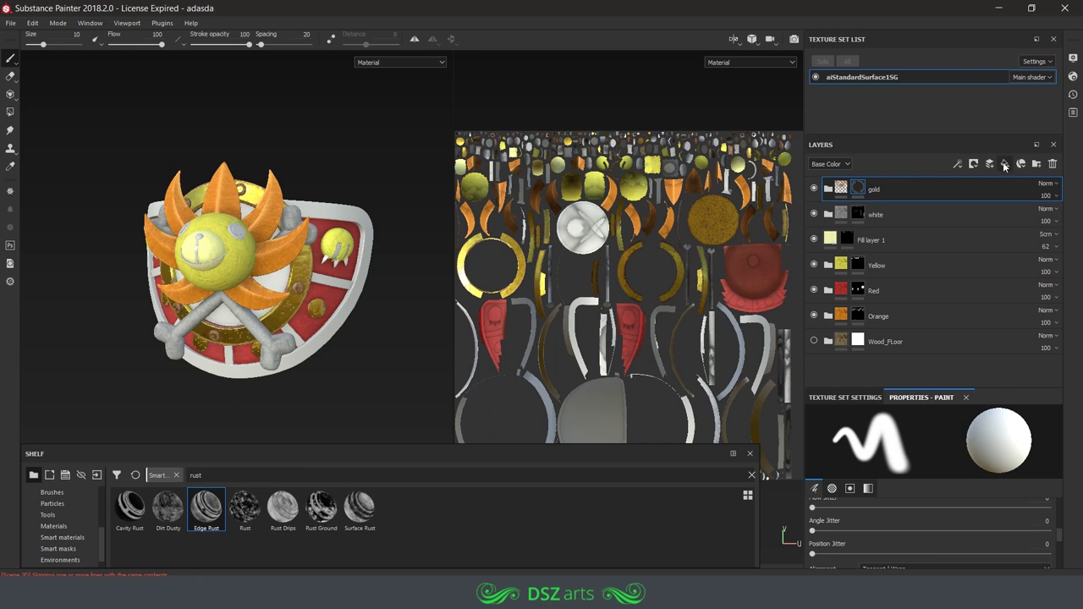
Add a fill layer named black with metal, normal and height off and a near-black base colour
left_click(1004, 165)
type("k")
key("Return")
left_click(876, 523)
left_click(985, 523)
left_click(1039, 522)
scroll(911, 498, "down", 3)
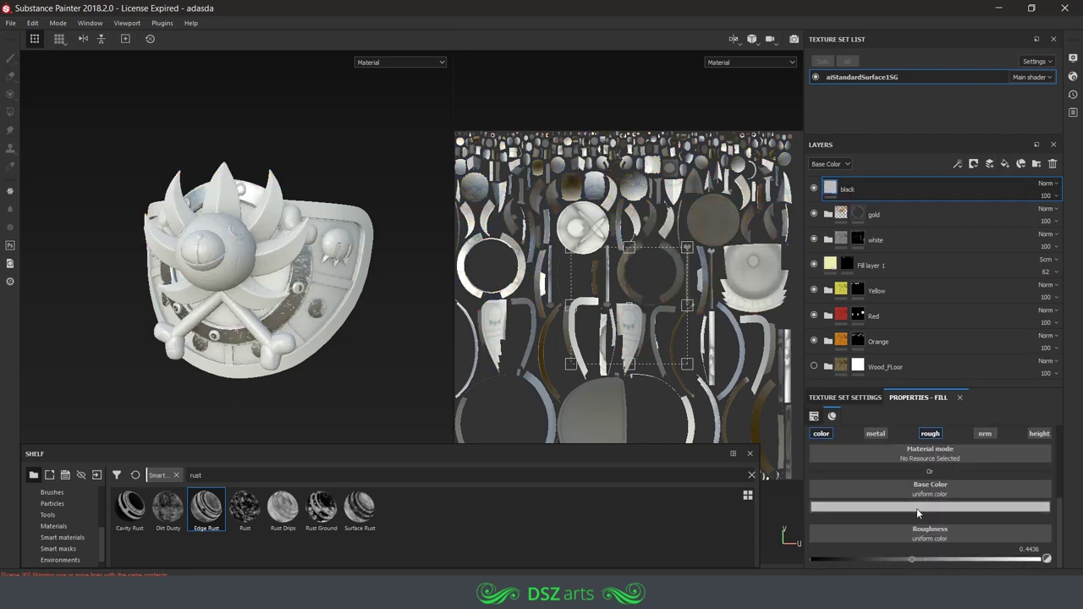
left_click(913, 516)
Give the black layer a black mask, switch to Polygon Fill and show the mask view
left_click(989, 163)
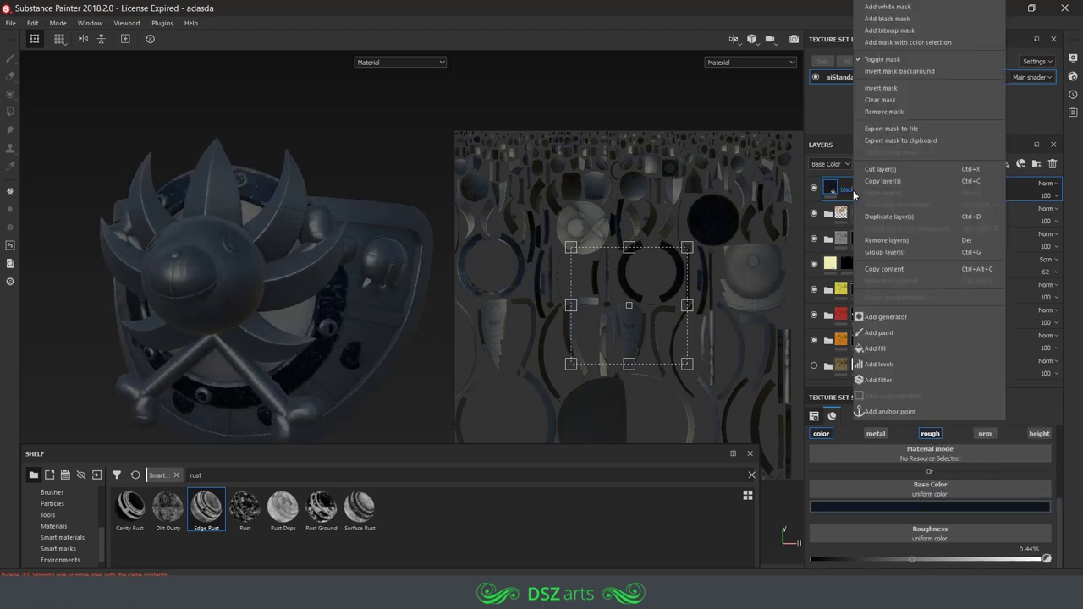
left_click(879, 23)
key("4")
scroll(324, 309, "up", 5)
key("m")
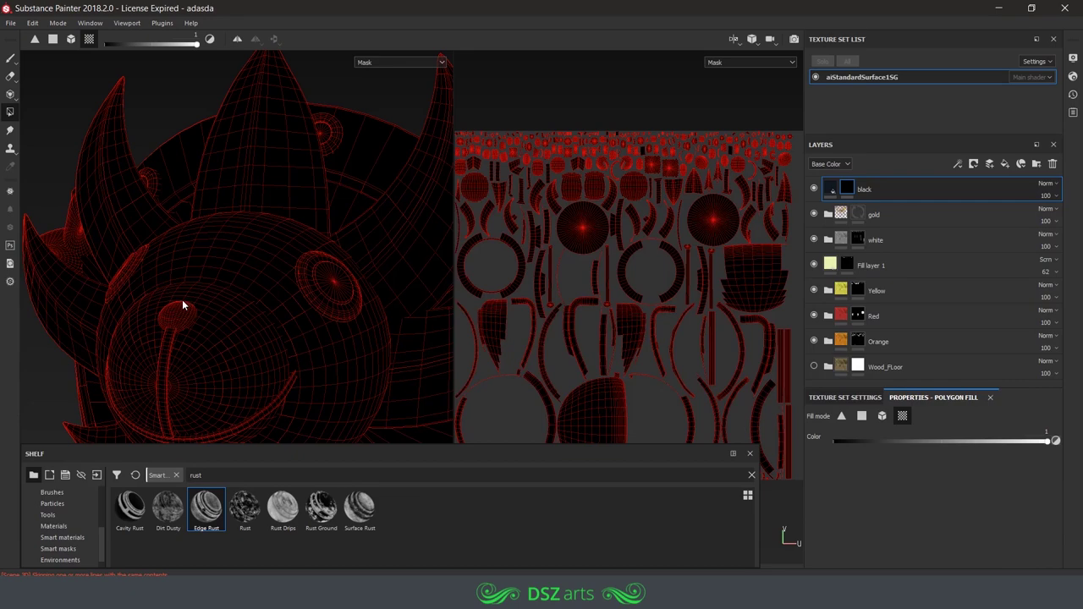
Fill the nose and face into the black mask, then clear the face sphere with colour 0
left_click(175, 321)
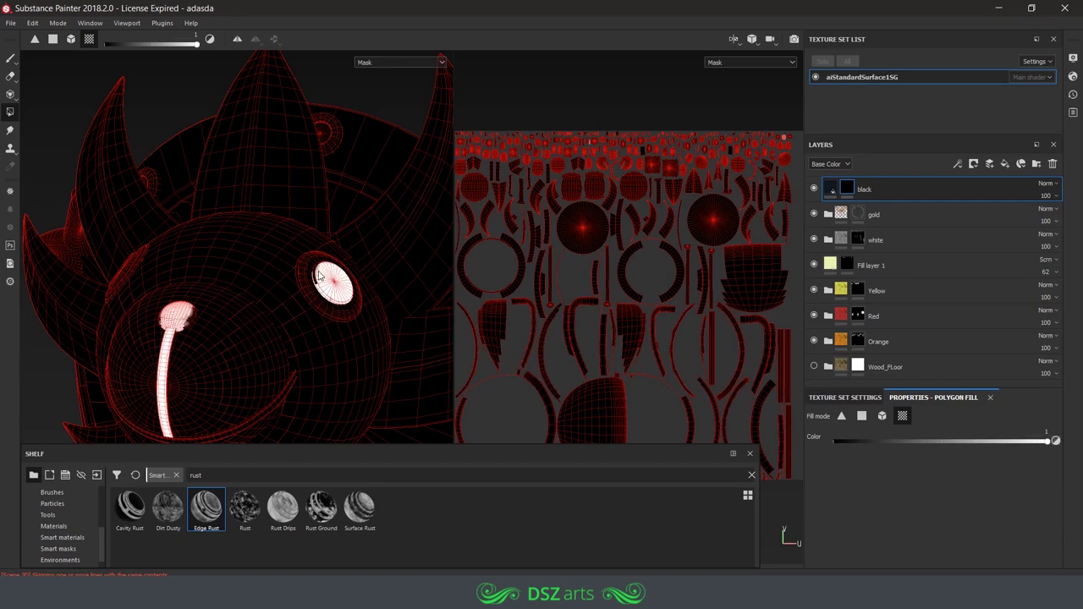
scroll(318, 276, "up", 2)
left_click(276, 317)
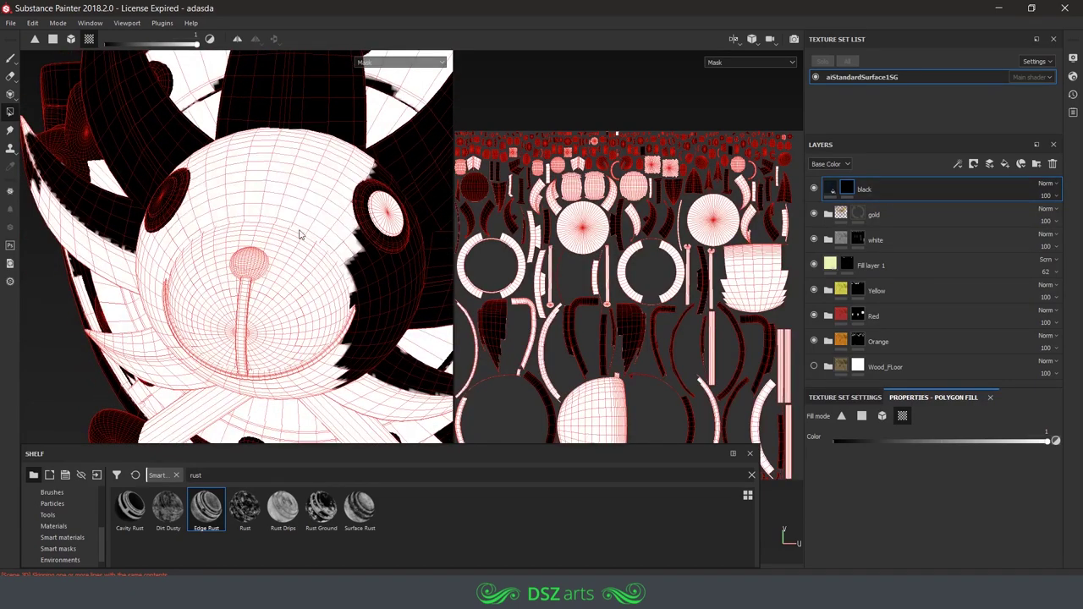
left_click_drag(298, 235, 123, 354, "alt")
key("x")
left_click(123, 353)
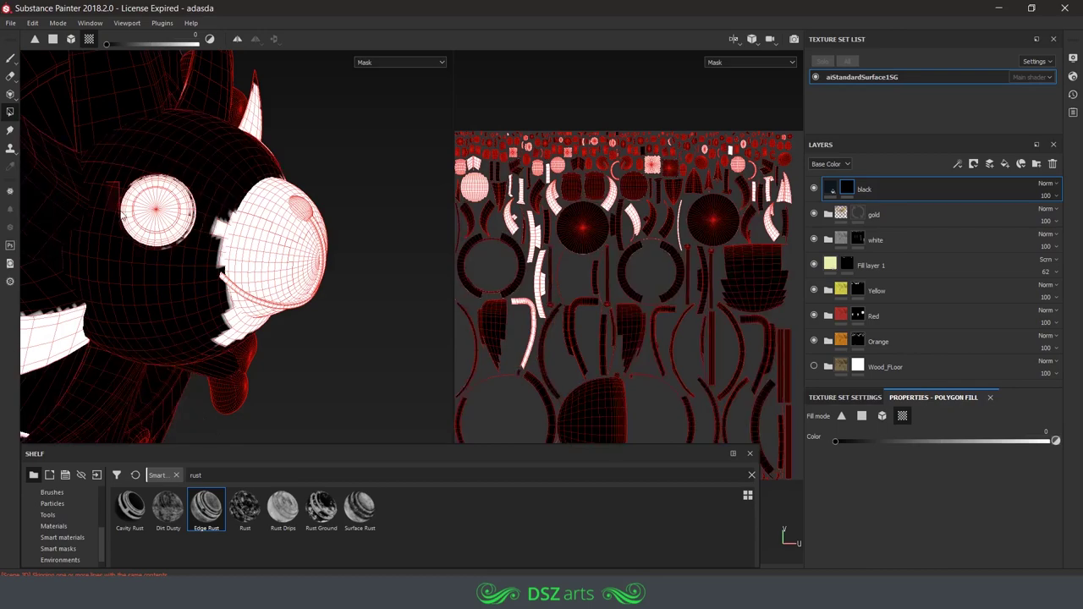
Inspect the darkened eyes and smile from several angles in the textured view
left_click_drag(193, 230, 358, 279, "alt")
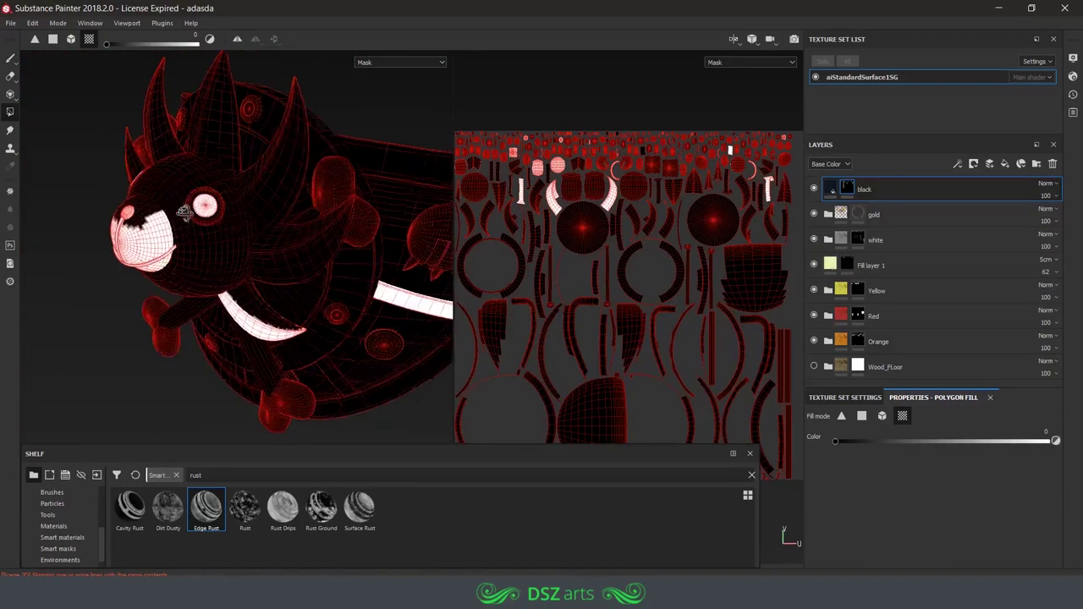
left_click_drag(266, 296, 291, 298, "alt")
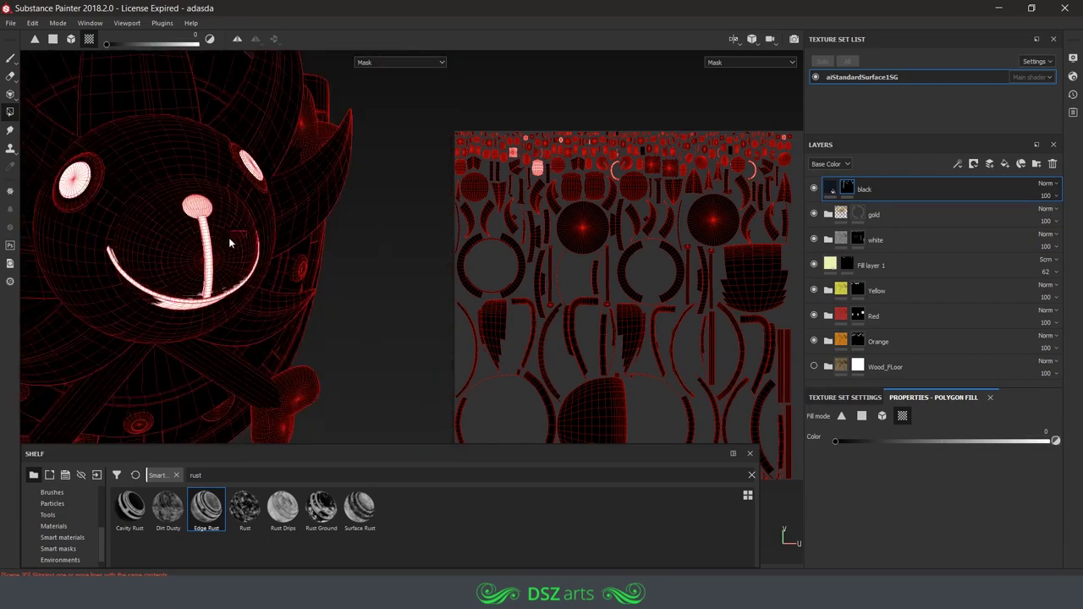
right_click_drag(290, 298, 331, 326, "alt")
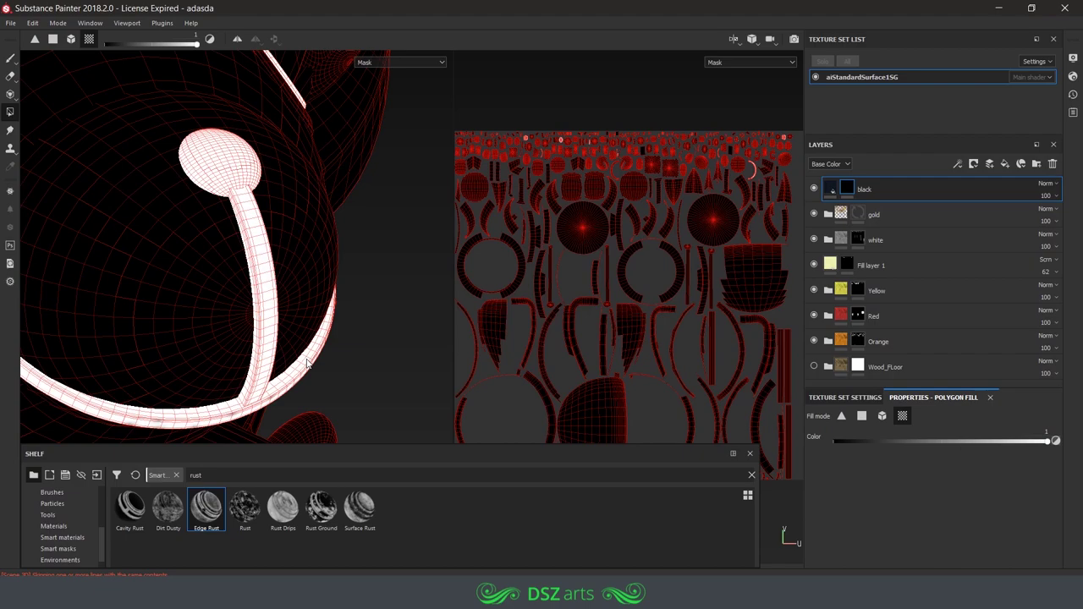
left_click_drag(307, 363, 178, 176, "alt")
key("1")
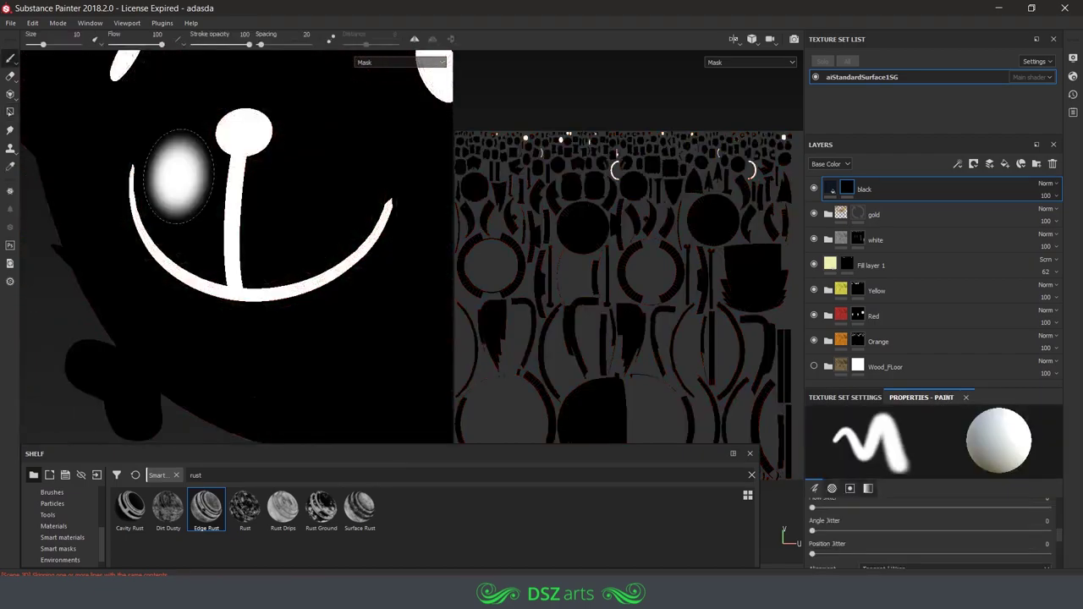
key("m")
left_click_drag(378, 141, 137, 302, "alt")
right_click_drag(136, 302, 417, 315, "alt")
Check the side emblem's dark slits in both mask and material views
key("4")
mouse_move(417, 315)
left_mouse_down("alt")
mouse_move(411, 363)
mouse_move(306, 324)
left_mouse_up("alt")
key("m")
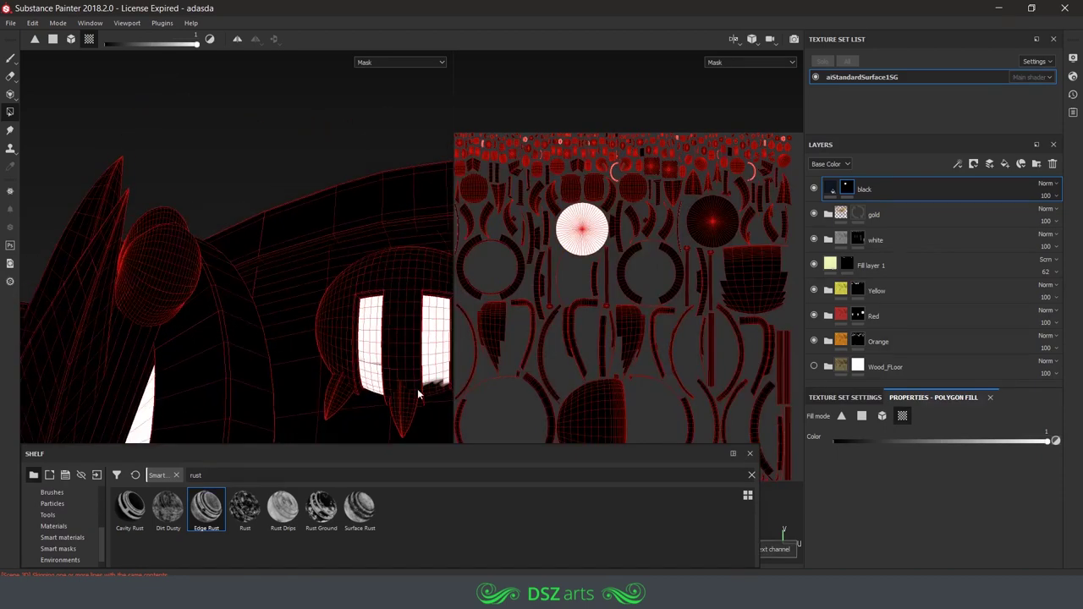
left_click_drag(412, 386, 240, 309, "alt")
right_click_drag(239, 310, 246, 310, "alt")
mouse_move(247, 309)
left_mouse_down("alt")
mouse_move(393, 328)
mouse_move(226, 248)
left_mouse_up("alt")
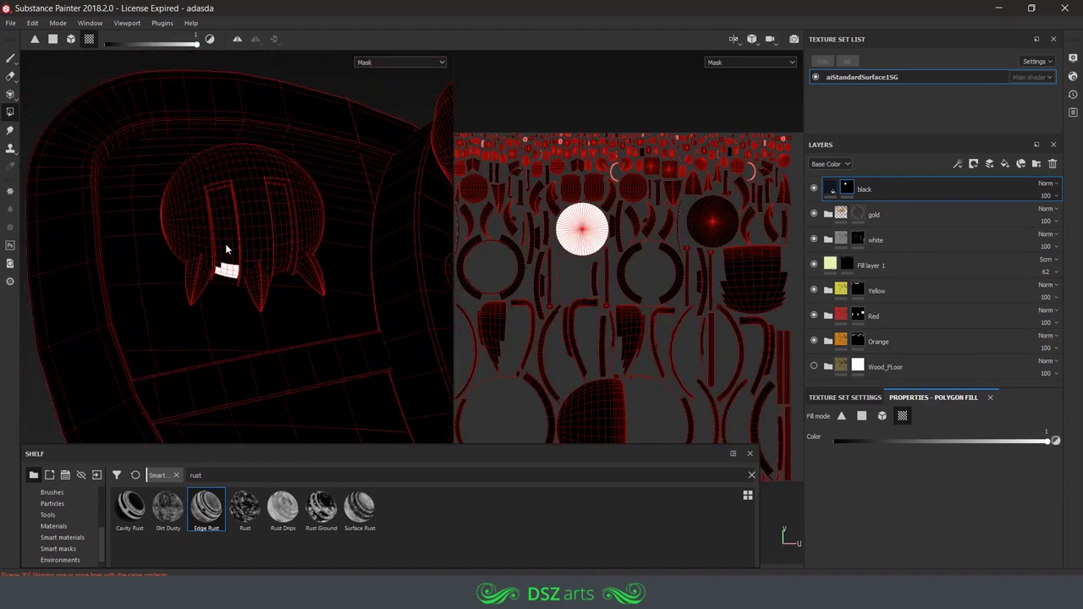
key("m")
key("1")
right_click_drag(254, 254, 220, 254, "alt")
mouse_move(220, 253)
left_mouse_down("alt")
mouse_move(279, 270)
mouse_move(258, 265)
mouse_move(347, 201)
mouse_move(472, 233)
left_mouse_up("alt")
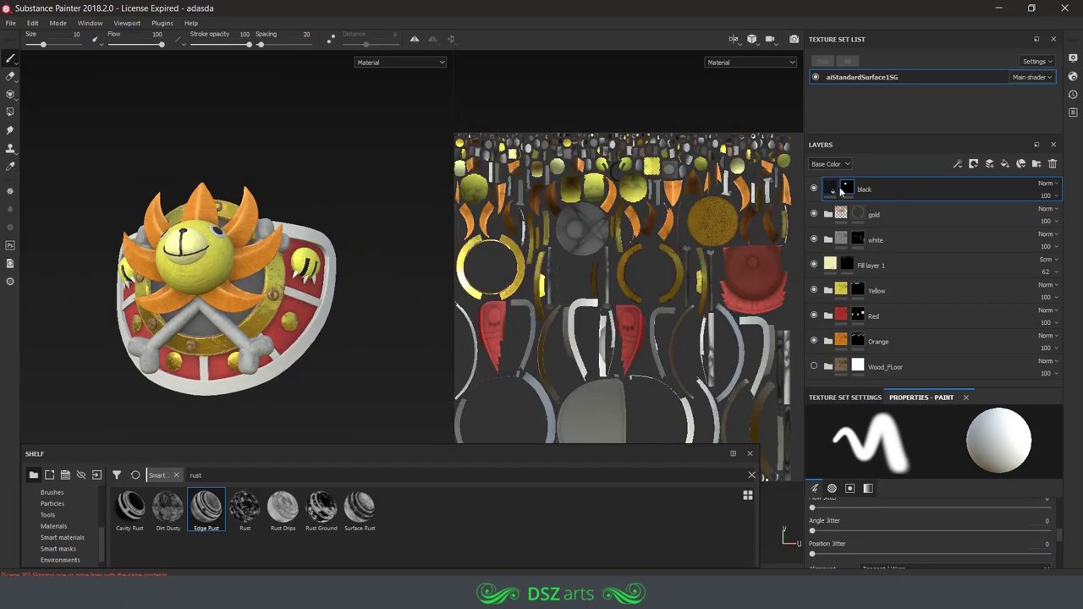
Raise the black layer's roughness to 0.701 and remove the Smart materials shelf filter
left_click(845, 187)
left_click(919, 508)
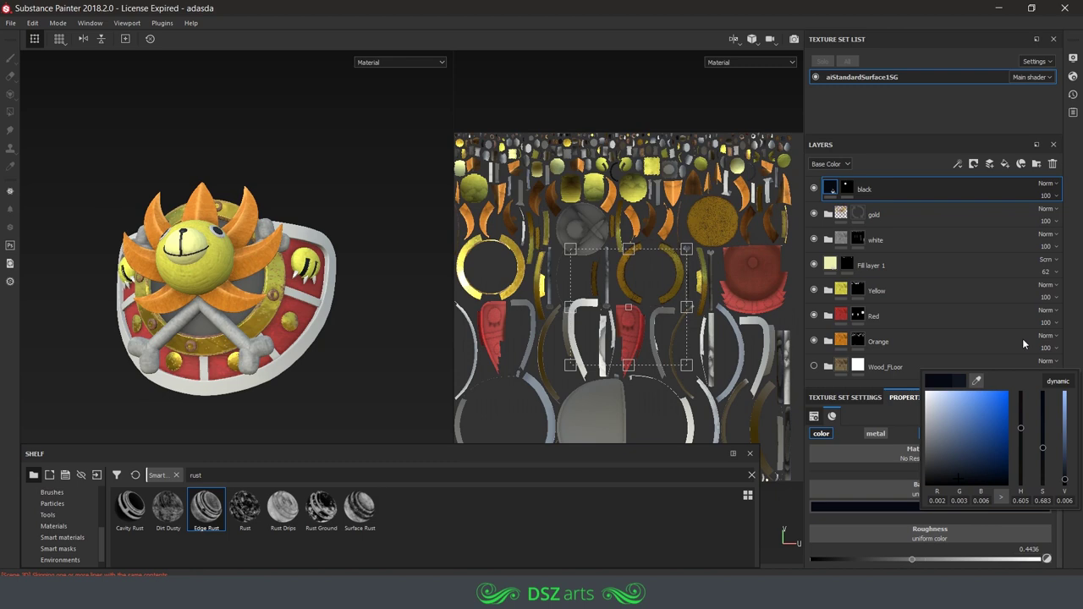
left_click_drag(406, 338, 423, 382, "alt")
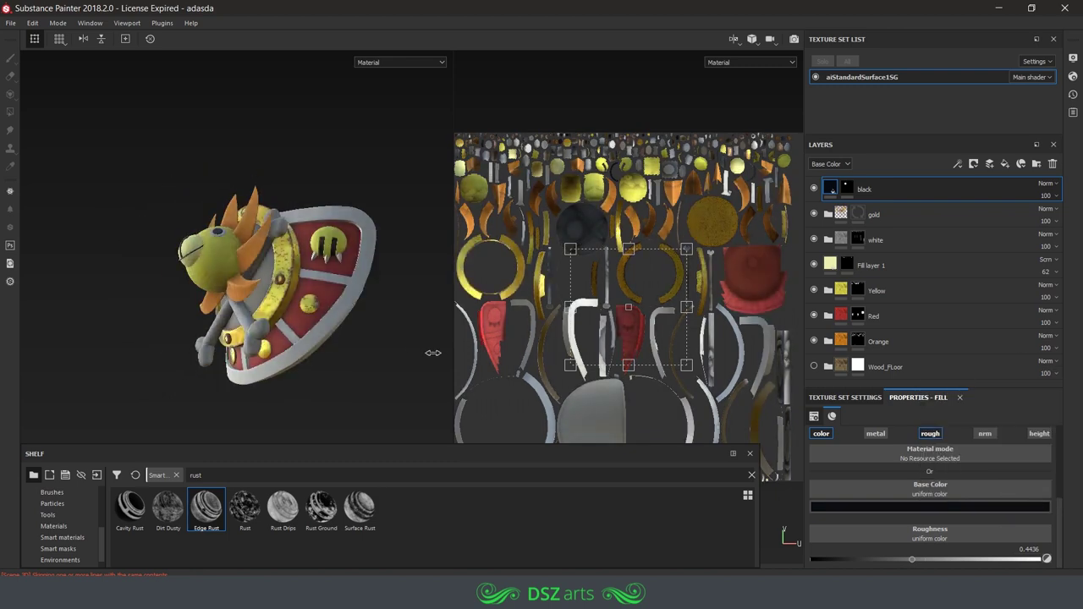
left_click_drag(508, 397, 924, 473, "alt")
left_click_drag(956, 562, 971, 560)
mouse_move(389, 372)
left_mouse_down("alt")
mouse_move(331, 370)
mouse_move(423, 322)
mouse_move(391, 338)
left_mouse_up("alt")
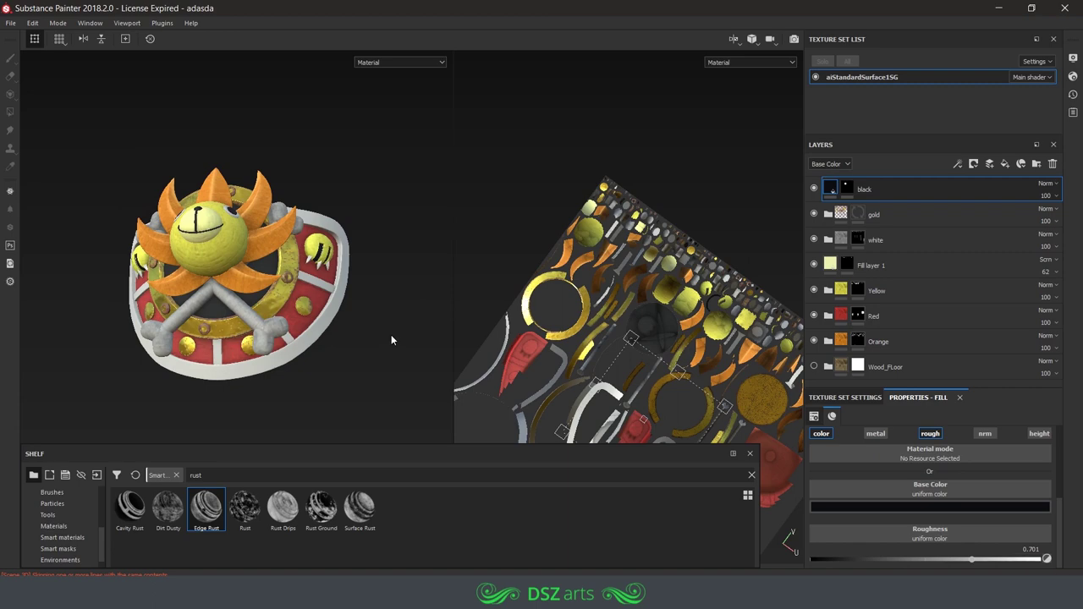
left_click(176, 475)
left_click(857, 239)
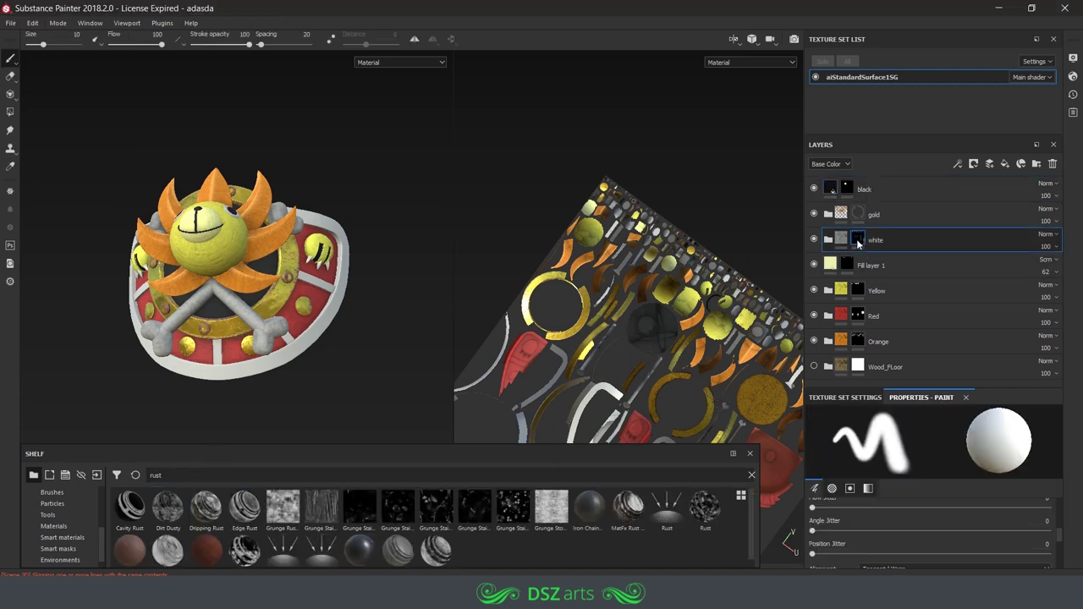
Polygon-fill the shield rim into the white layer's mask and preview the result
key("4")
scroll(212, 378, "up", 5)
scroll(422, 327, "up", 3)
mouse_move(357, 261)
left_mouse_down("alt")
mouse_move(329, 257)
mouse_move(246, 366)
left_mouse_up("alt")
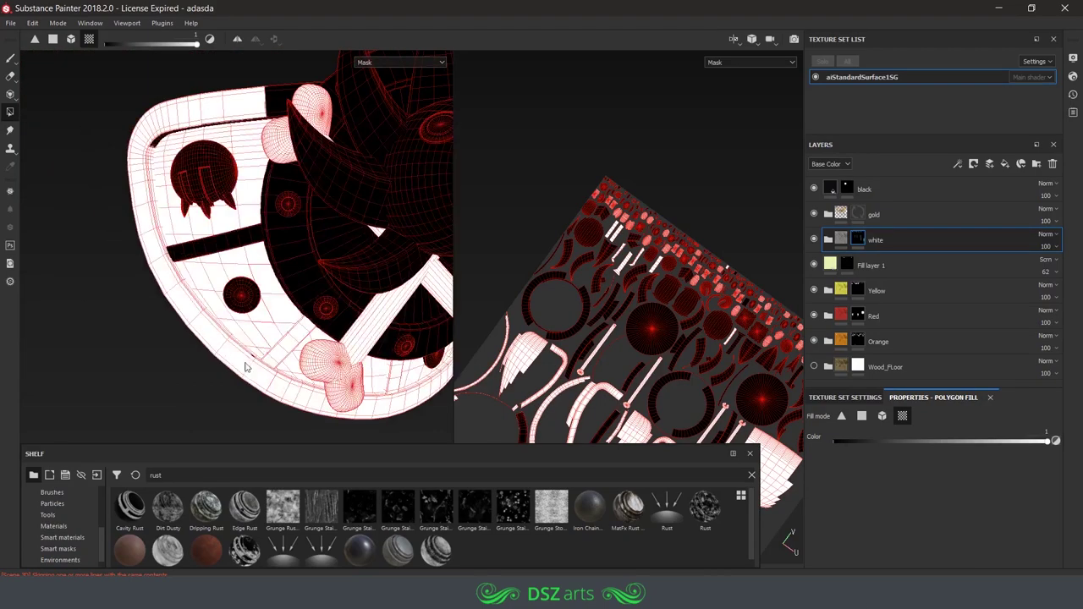
left_click_drag(272, 155, 294, 208, "alt")
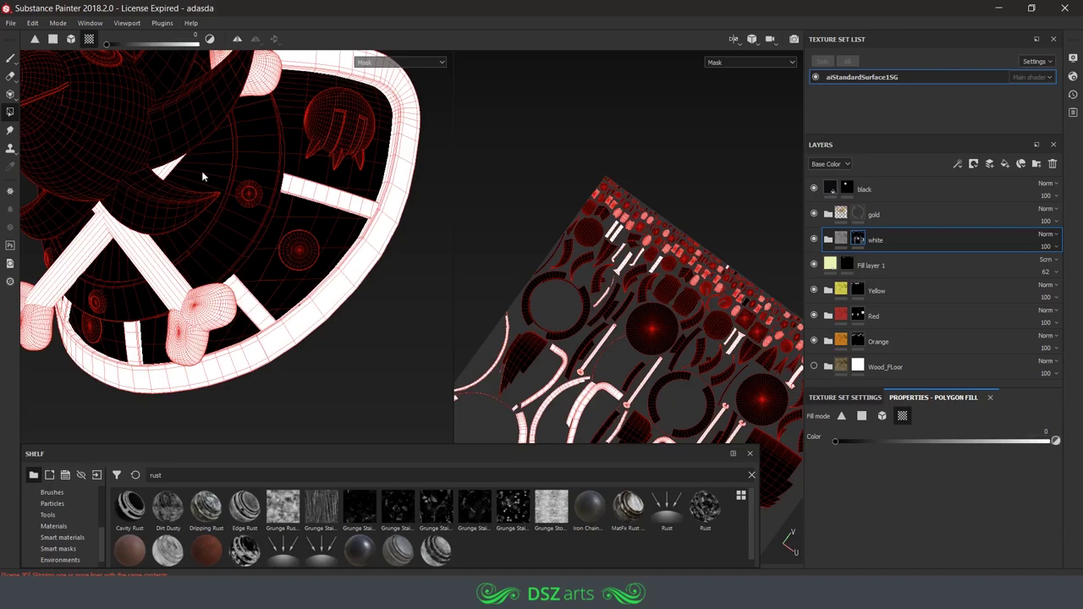
mouse_move(266, 149)
left_mouse_down("alt")
mouse_move(237, 285)
mouse_move(271, 279)
mouse_move(276, 232)
mouse_move(350, 229)
mouse_move(129, 225)
left_mouse_up("alt")
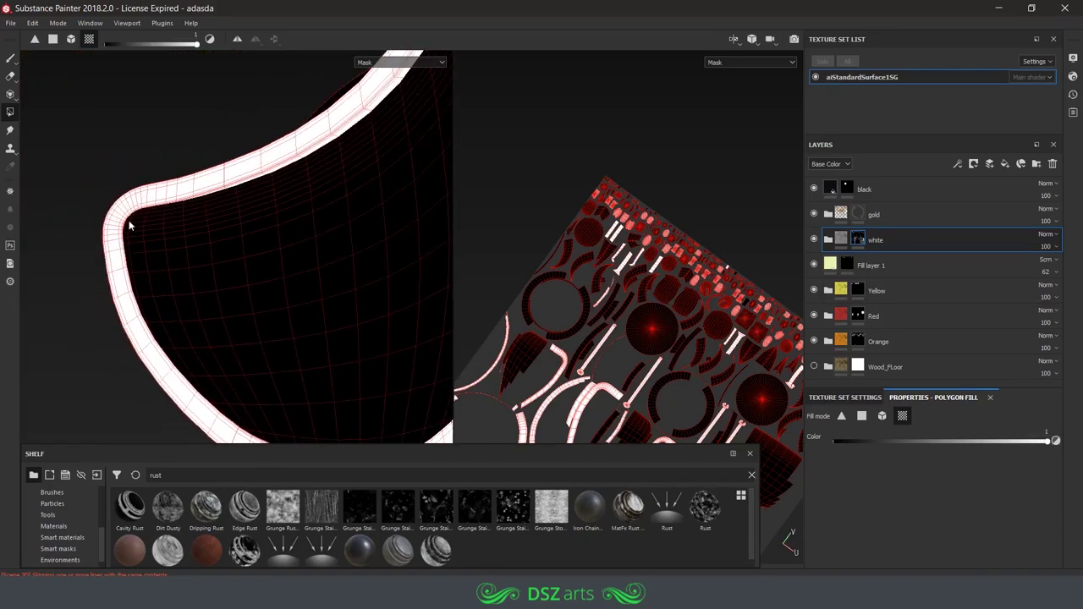
key("1")
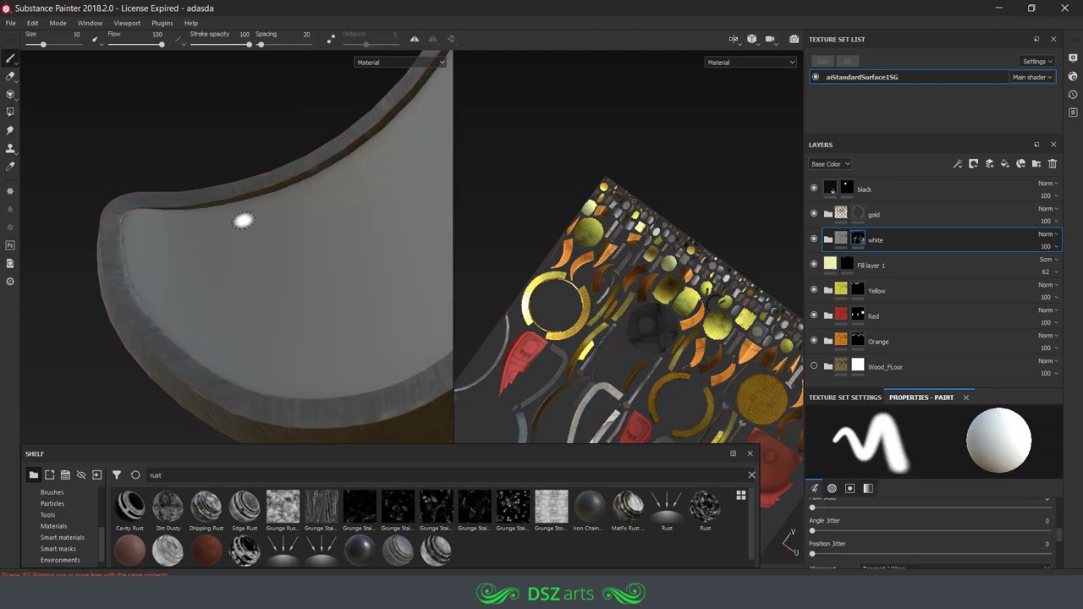
left_click_drag(234, 219, 361, 205, "alt")
Add the bones and the side emblems' small teeth to the white mask and check them
key("4")
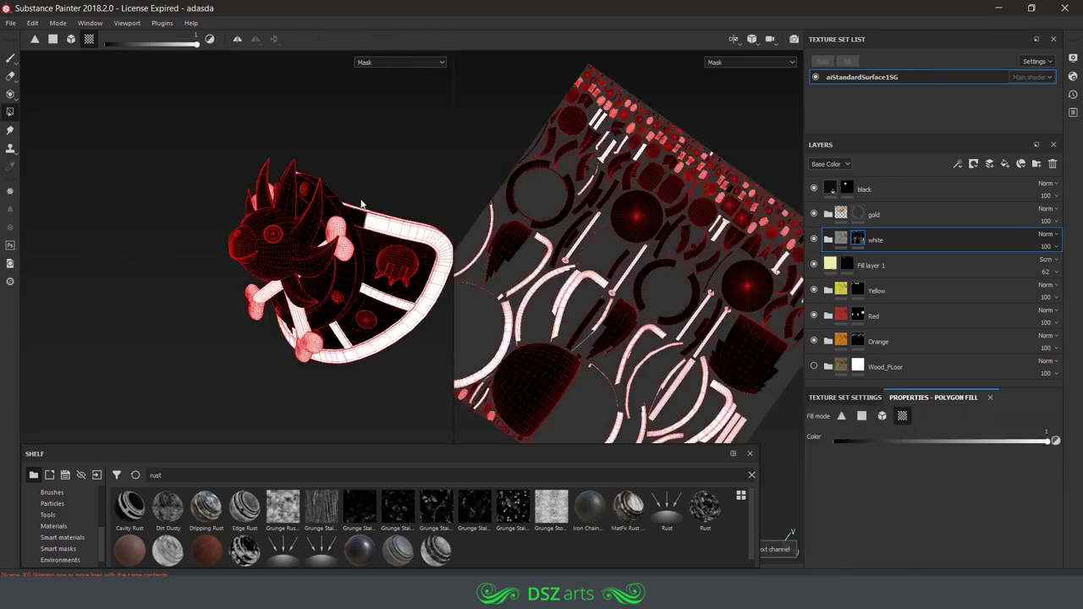
scroll(347, 237, "up", 3)
scroll(328, 276, "up", 4)
scroll(356, 300, "up", 2)
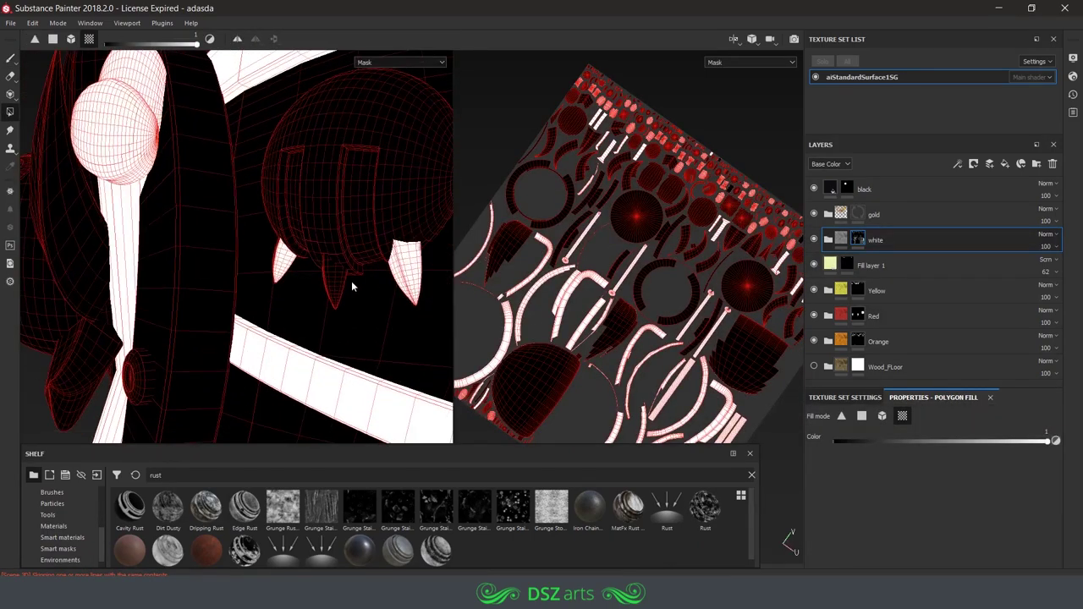
scroll(377, 285, "up", 2)
left_click_drag(349, 229, 373, 292, "alt")
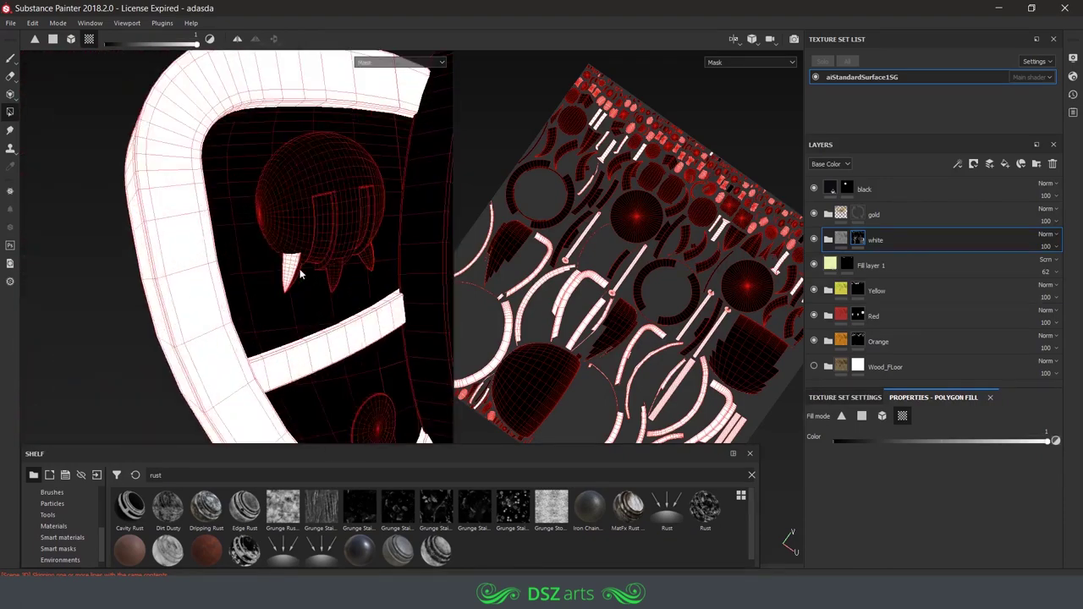
scroll(373, 292, "up", 1)
scroll(331, 264, "up", 2)
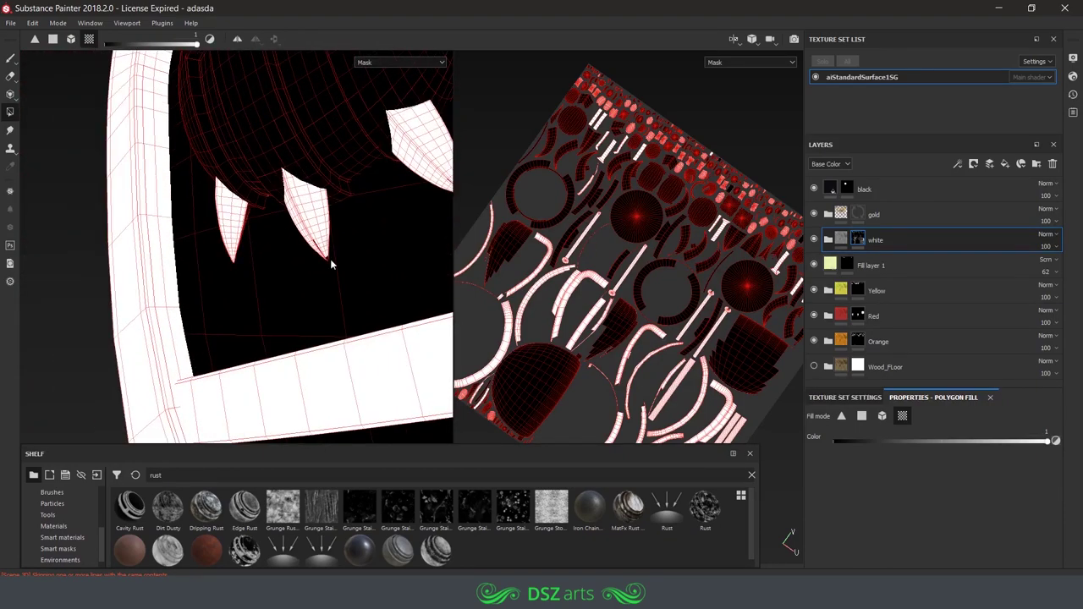
scroll(251, 242, "down", 1)
key("1")
scroll(281, 294, "down", 2)
scroll(282, 294, "down", 1)
left_click_drag(281, 294, 423, 287, "alt")
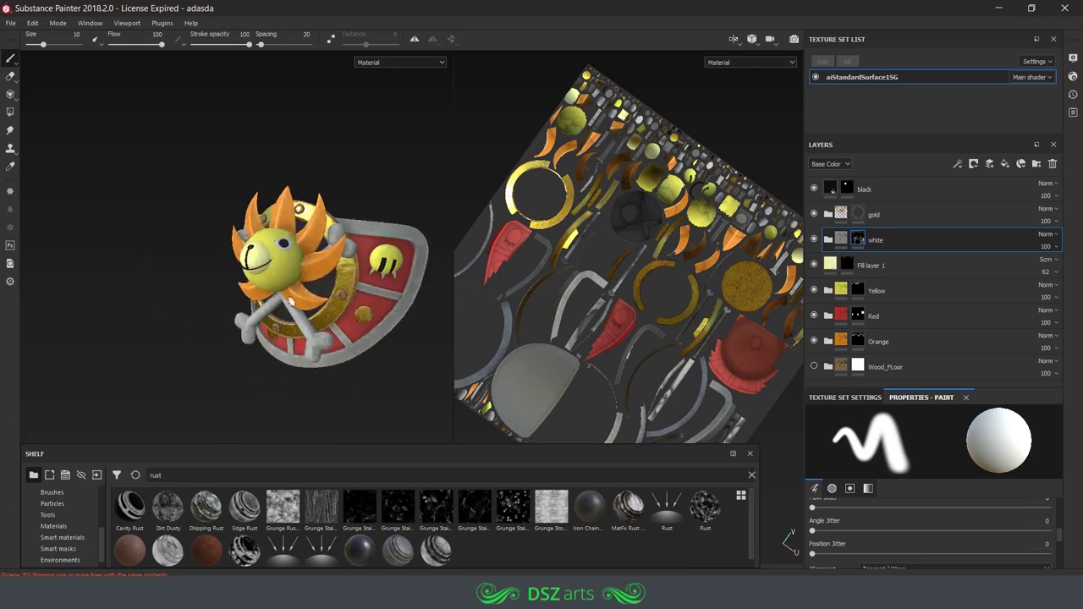
scroll(440, 279, "up", 5)
scroll(440, 279, "up", 3)
scroll(440, 279, "up", 3)
left_click(846, 189)
key("4")
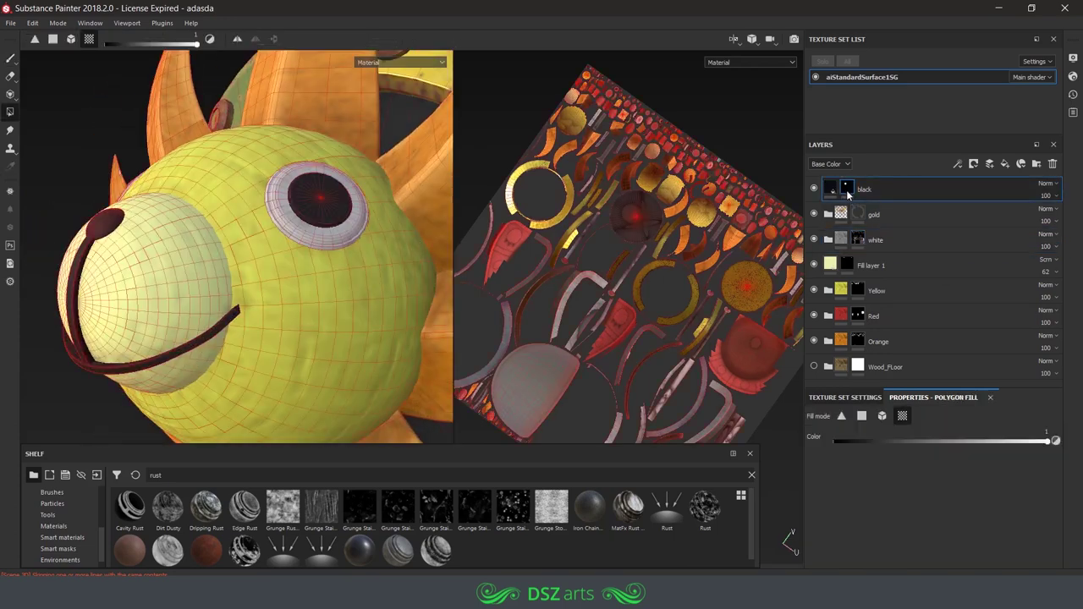
scroll(353, 230, "up", 3)
mouse_move(308, 226)
left_mouse_down("alt")
mouse_move(193, 60)
mouse_move(266, 135)
left_mouse_up("alt")
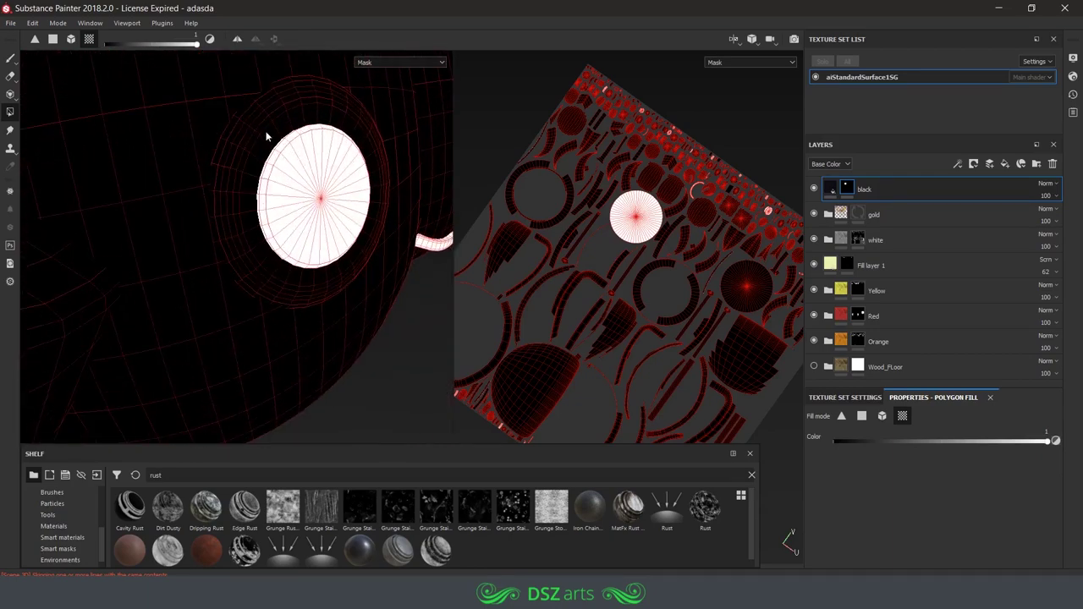
key("1")
scroll(236, 245, "down", 5)
scroll(216, 258, "down", 3)
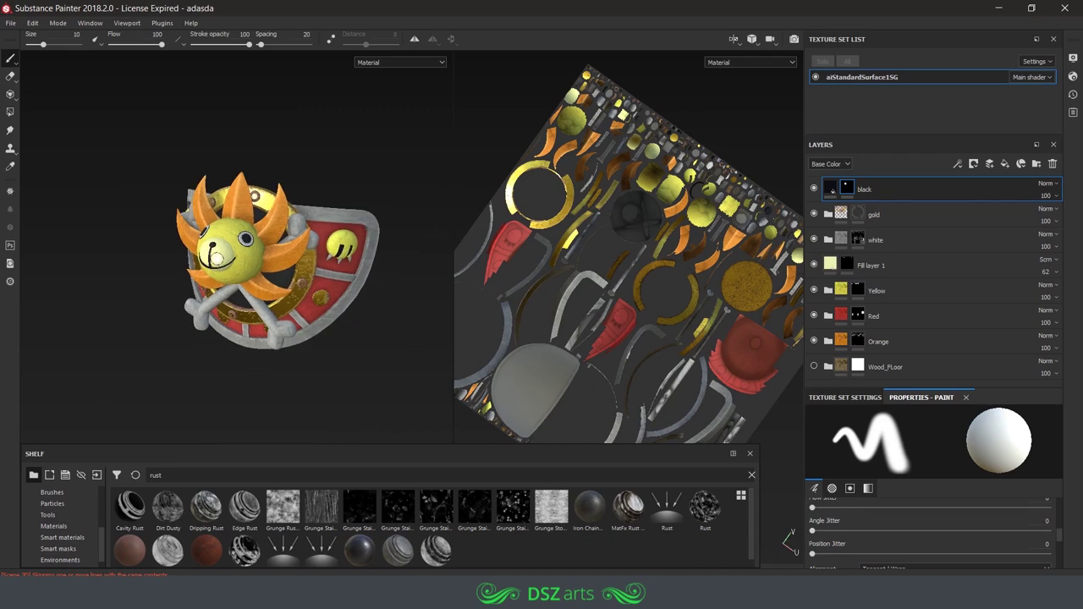
mouse_move(301, 173)
left_mouse_down("alt")
mouse_move(174, 164)
mouse_move(374, 322)
mouse_move(325, 179)
mouse_move(358, 172)
mouse_move(252, 177)
left_mouse_up("alt")
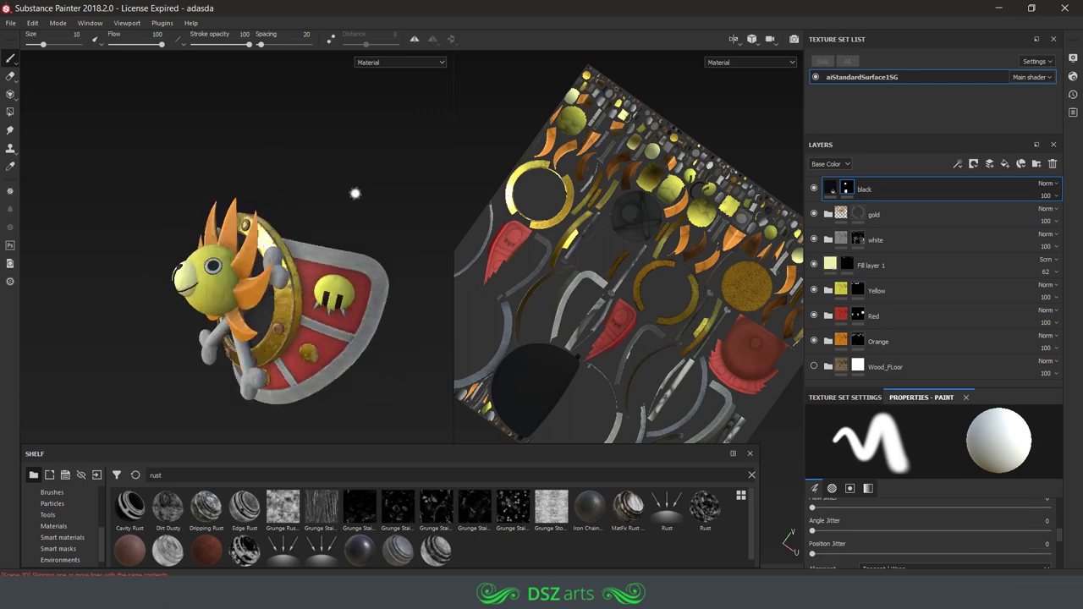
Hide the Wood Veins and Grunge Pass layers inside the white folder
mouse_move(362, 192)
left_mouse_down("alt")
mouse_move(411, 182)
mouse_move(411, 132)
mouse_move(343, 167)
left_mouse_up("alt")
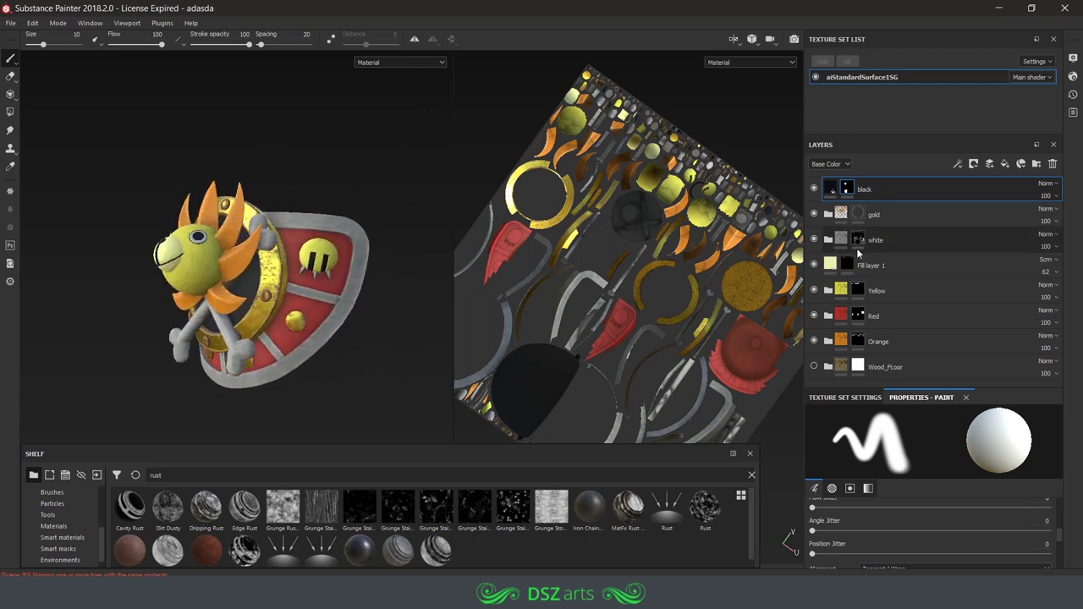
left_click(828, 239)
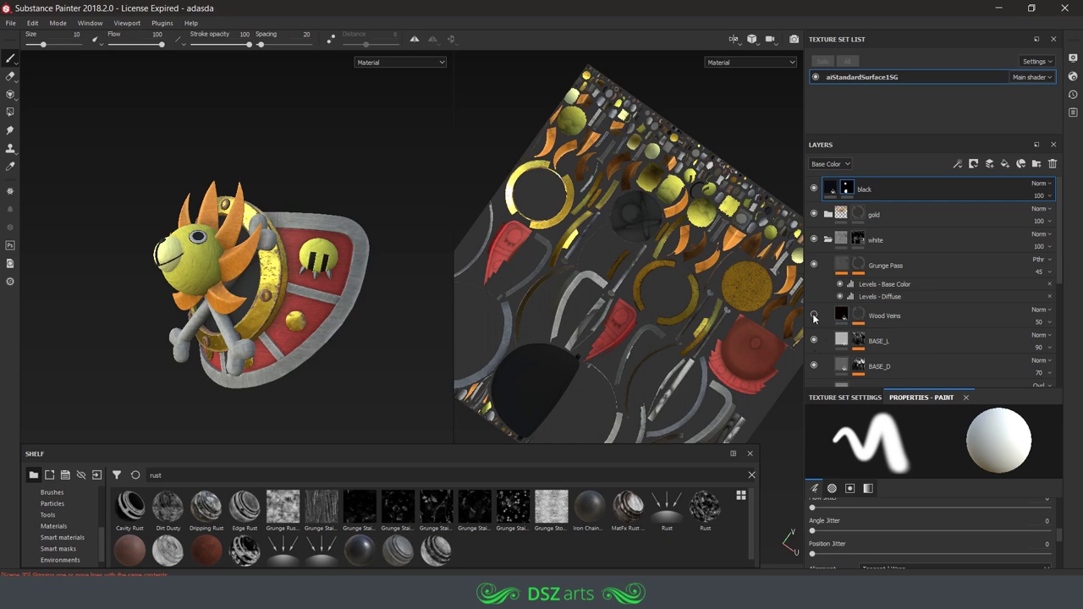
left_click(813, 317)
scroll(212, 186, "up", 3)
scroll(816, 244, "down", 1)
left_click(814, 241)
scroll(819, 318, "down", 2)
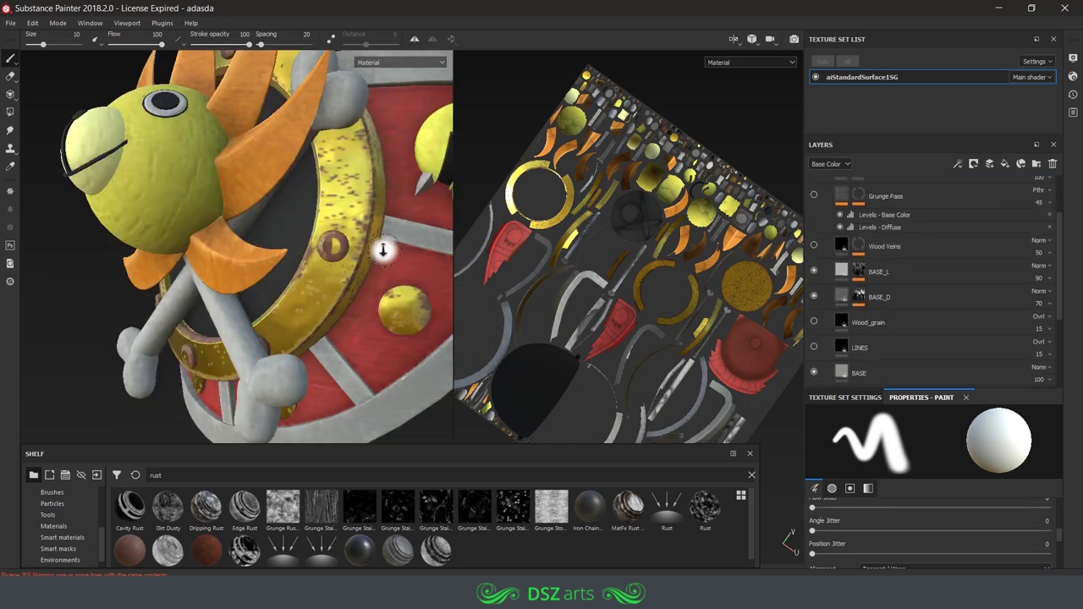
Brighten the BASE fill layer's base colour from grey to near-white
left_click_drag(382, 254, 394, 234, "alt")
left_click(859, 372)
left_click(931, 506)
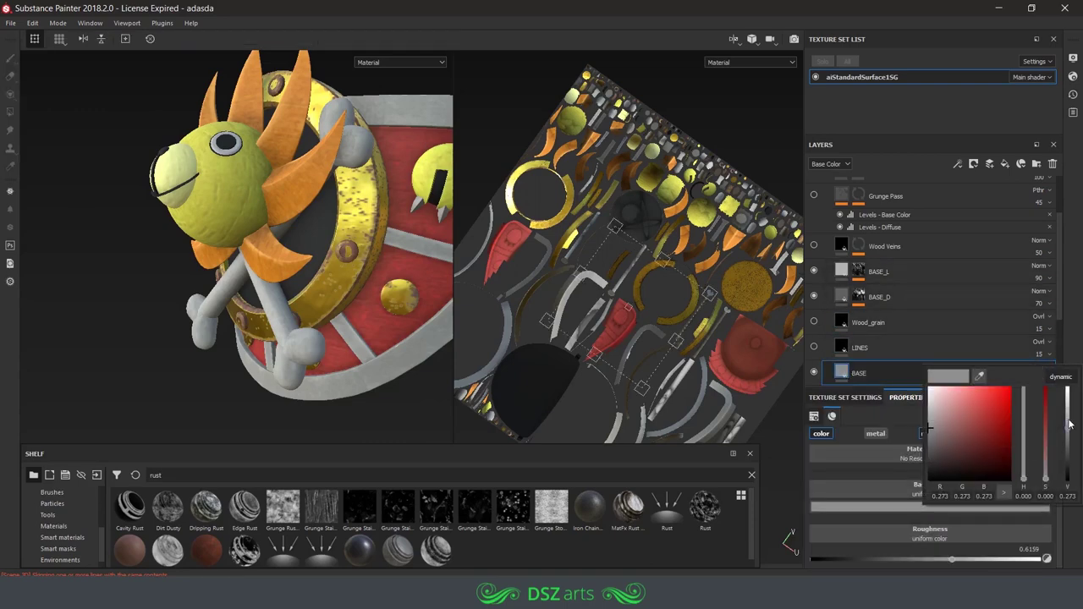
left_click_drag(1066, 413, 1066, 389)
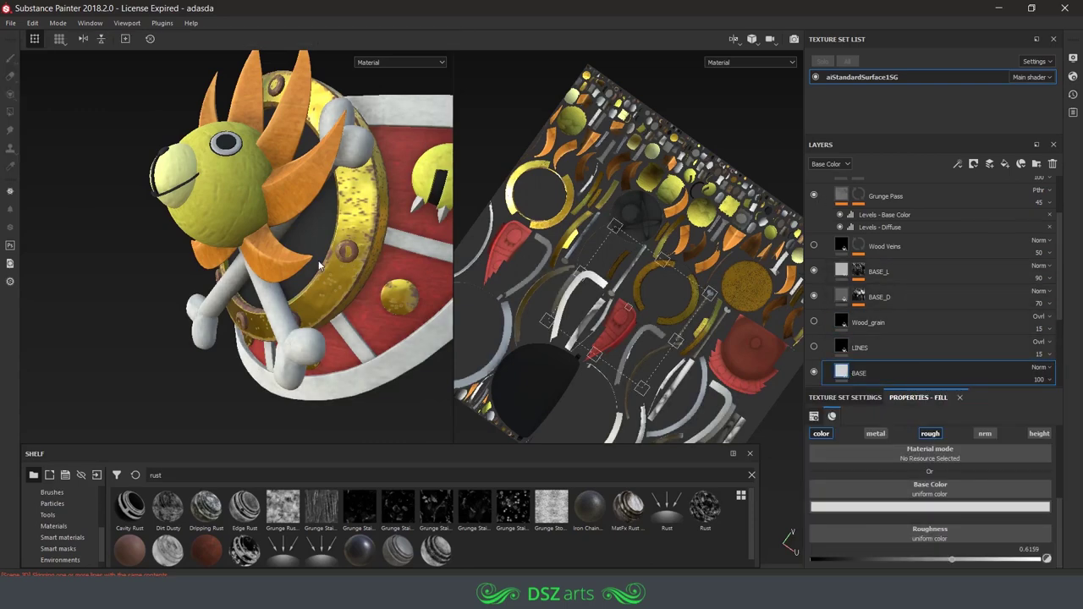
key("f")
scroll(889, 195, "up", 3)
Collapse the white folder, select the black layer and filter the shelf to smart materials
left_click(827, 239)
left_click(863, 189)
left_click(62, 537)
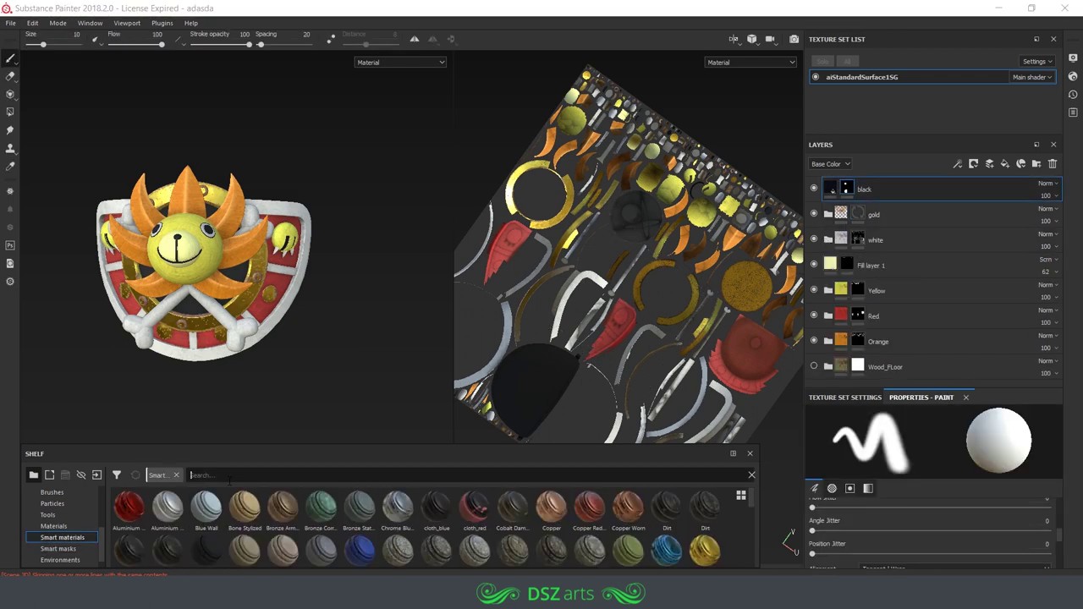
Add the Moss smart material to the layer stack and compare it in base colour view
type("mos")
left_click_drag(130, 508, 727, 292)
key("c")
left_click_drag(435, 235, 254, 254, "alt")
left_click(814, 189)
left_click(814, 189)
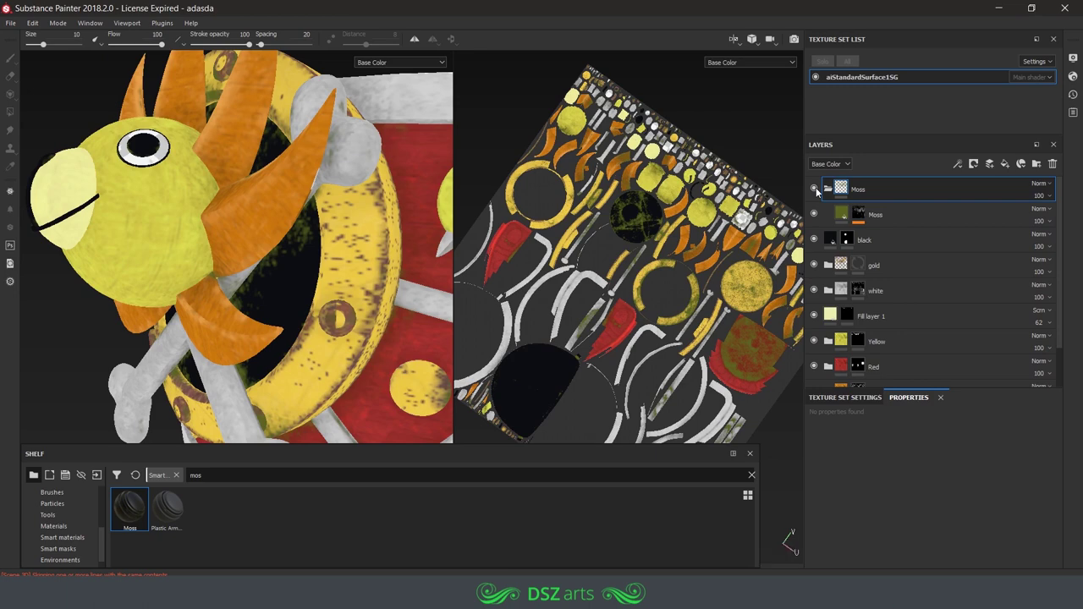
key("m")
key("f")
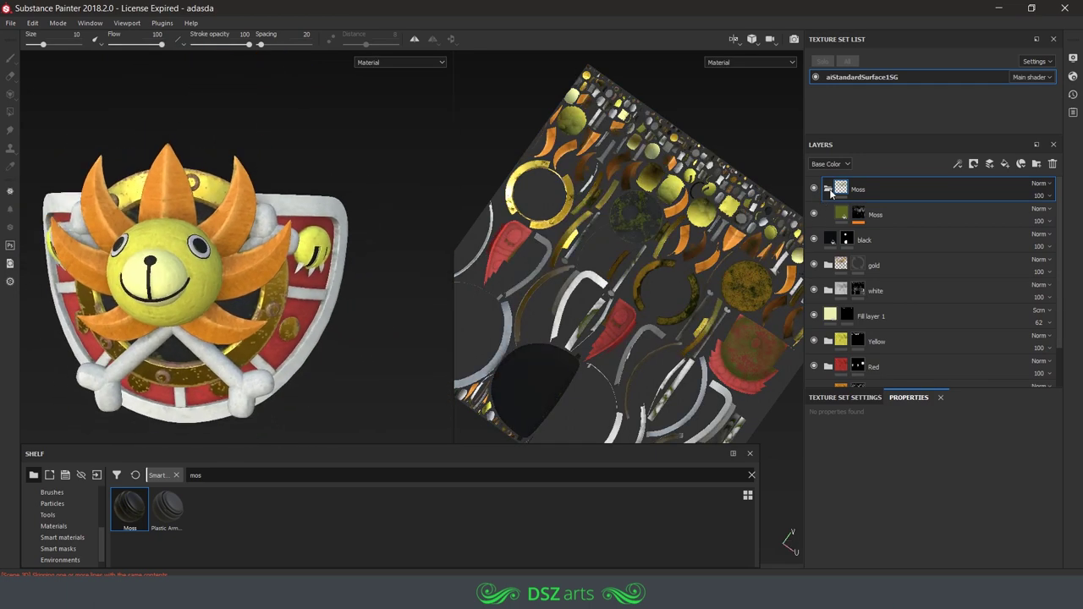
Add the Dust smart material on top and compare it with the Dust Base layer toggled
double_click(240, 479)
type("dus")
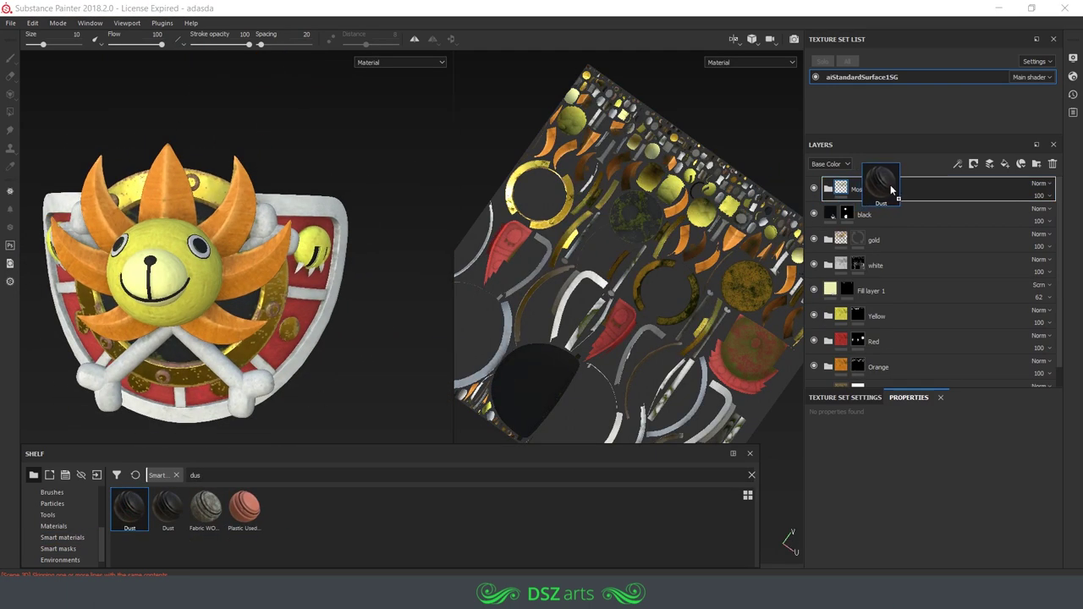
left_click_drag(129, 507, 872, 188)
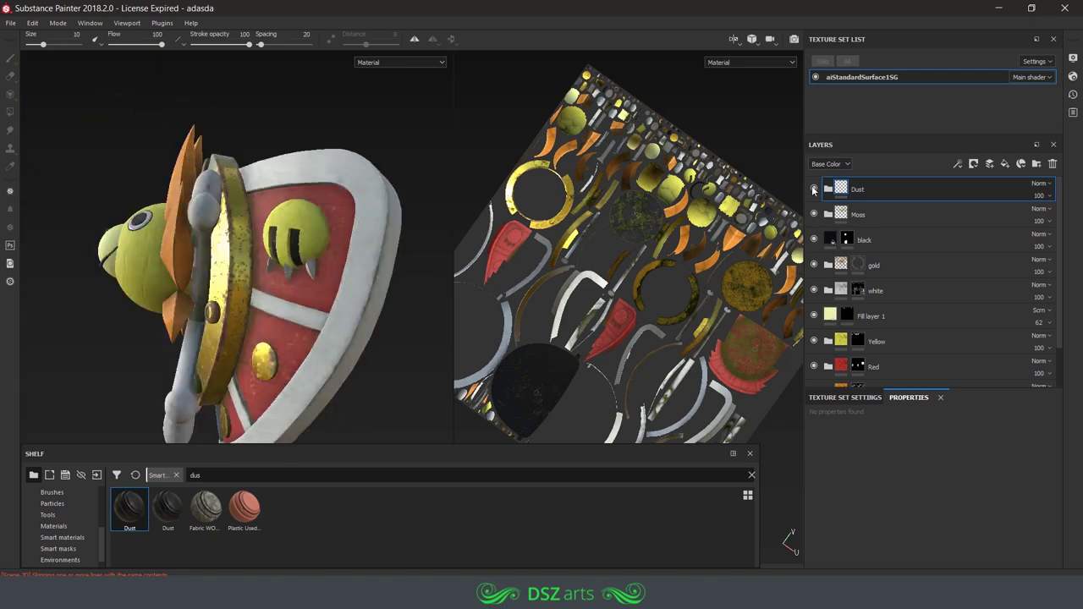
key("c")
left_click(829, 190)
left_click(815, 241)
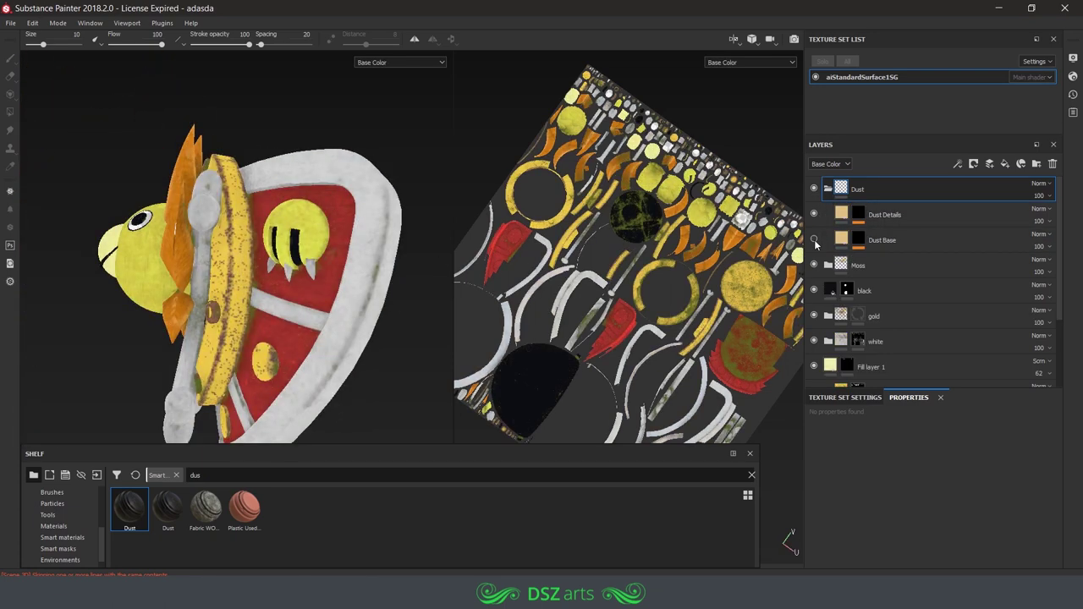
left_click(815, 240)
Adjust the histogram of the Dirt 1 fill effect in the Dust folder
left_click(858, 240)
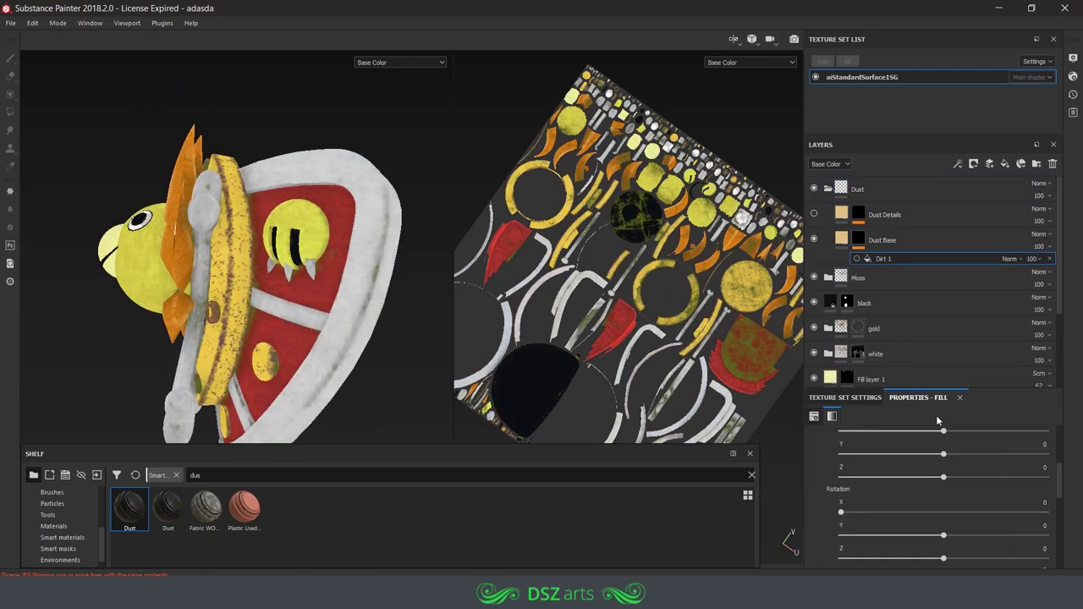
scroll(401, 309, "up", 3)
scroll(401, 310, "up", 2)
scroll(870, 471, "up", 5)
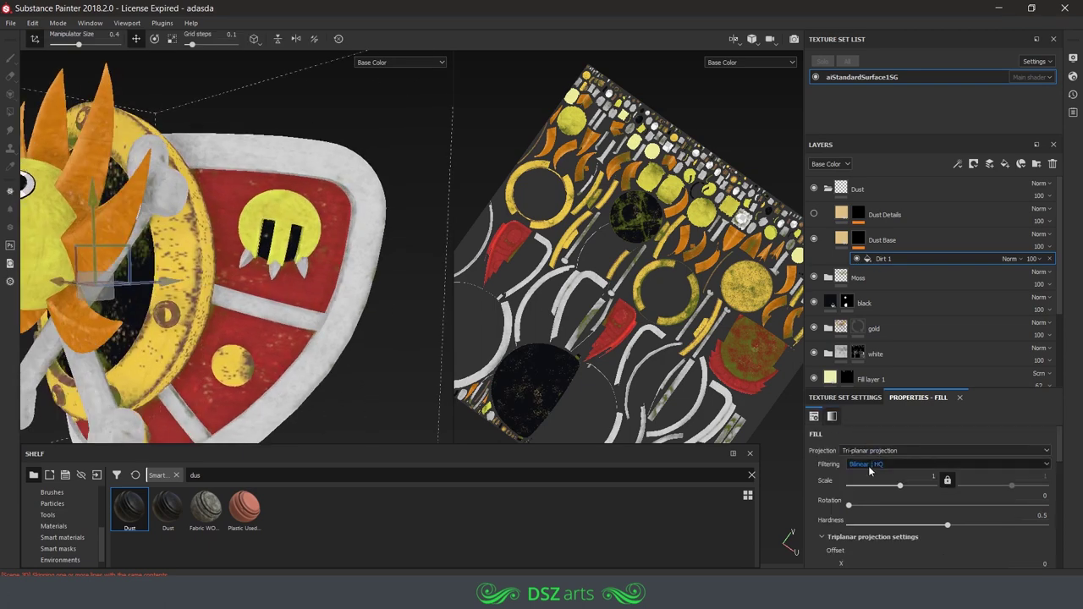
scroll(902, 516, "down", 5)
scroll(903, 516, "down", 1)
left_click_drag(923, 516, 934, 517)
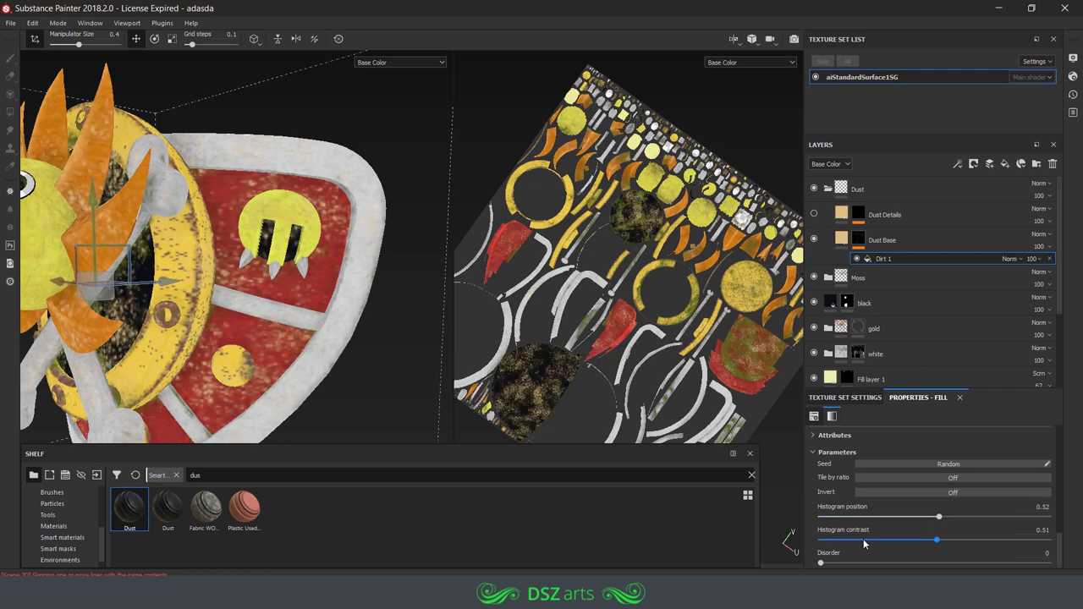
Give the Dust folder a black mask driven by the Dust Occlusion smart mask
right_click(872, 189)
left_click(905, 203)
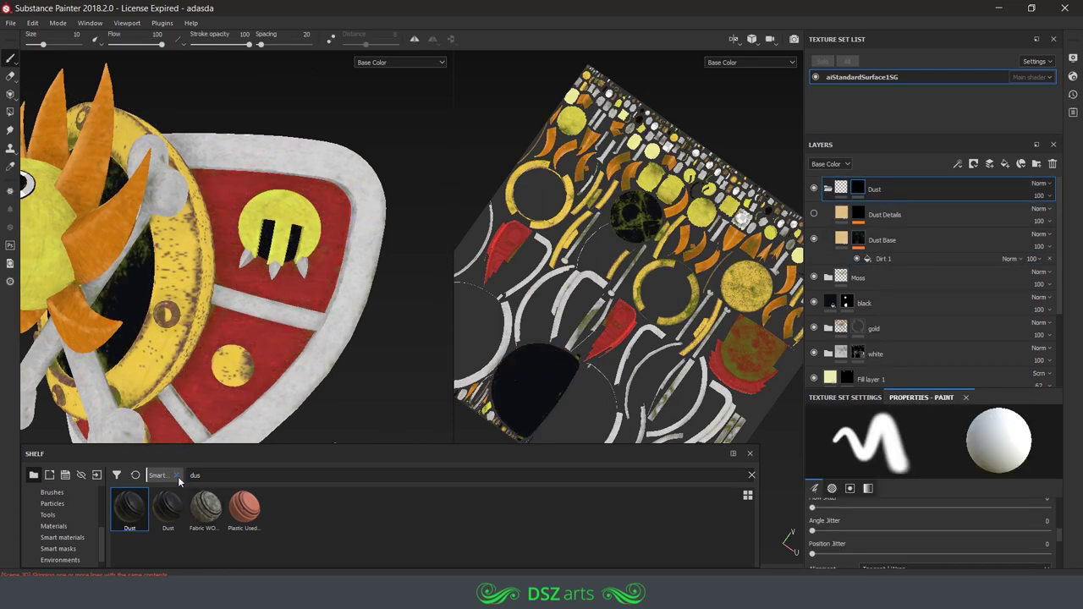
left_click(59, 548)
left_click_drag(235, 509, 880, 188)
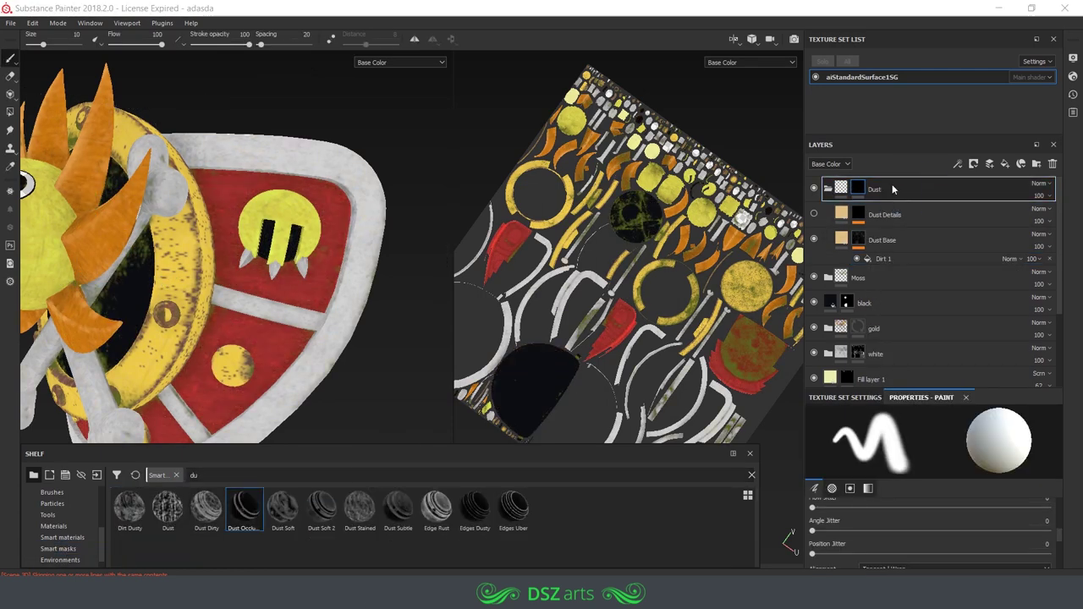
key("m")
key("f")
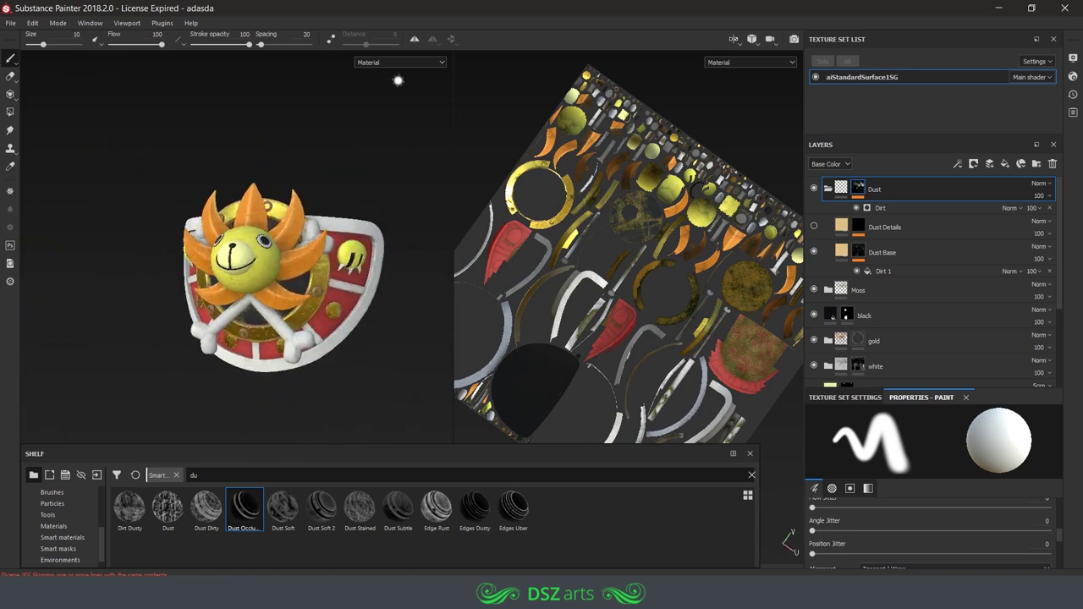
key("F2")
Set the viewport environment map to bonifacio_aragon_stairs in Display Settings
left_click_drag(373, 275, 614, 257, "alt")
left_click(1073, 77)
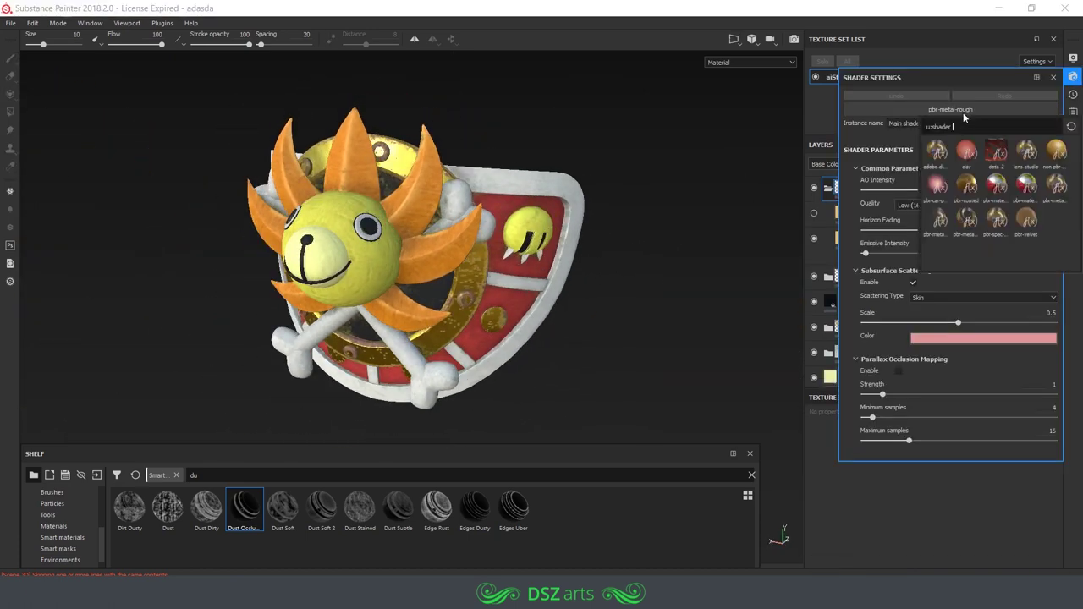
left_click(1073, 59)
left_click(966, 150)
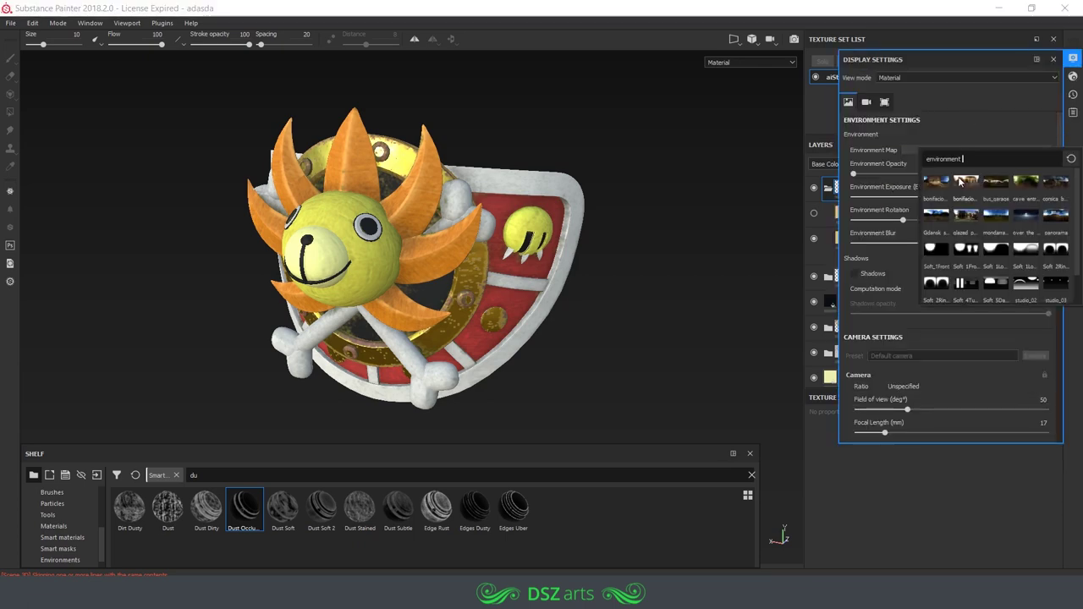
left_click(935, 182)
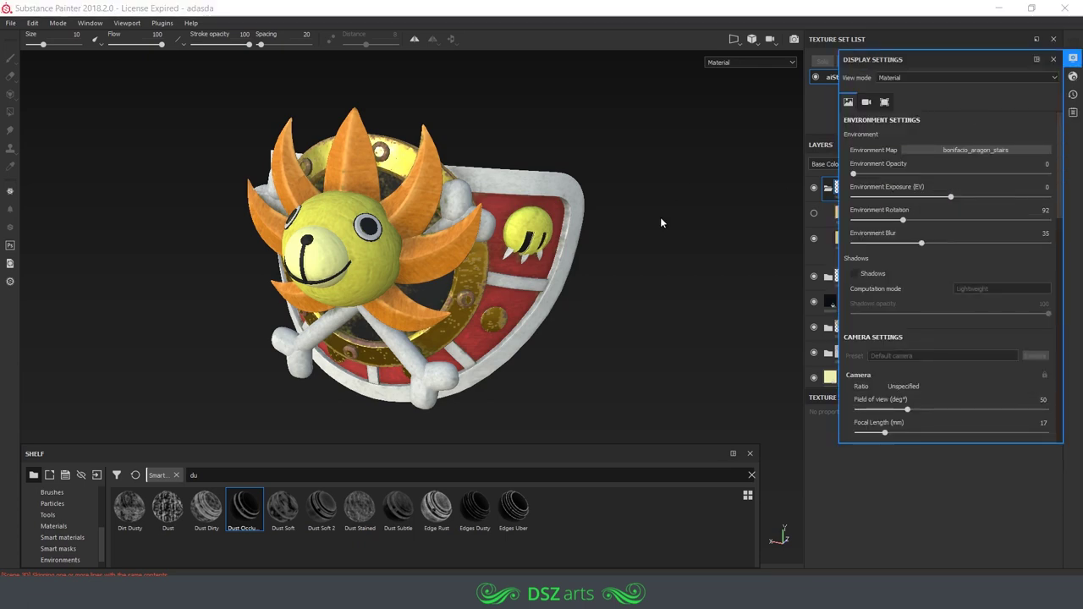
left_click(1072, 59)
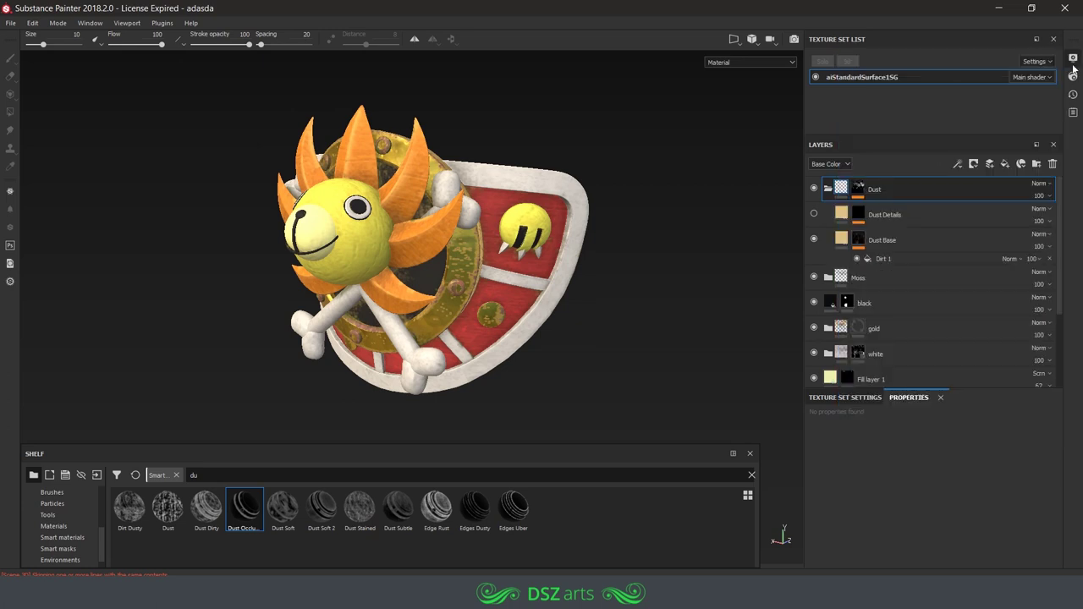
Show the Texture Set Settings with its 2048 size and channel list, orbiting the model
left_click(846, 397)
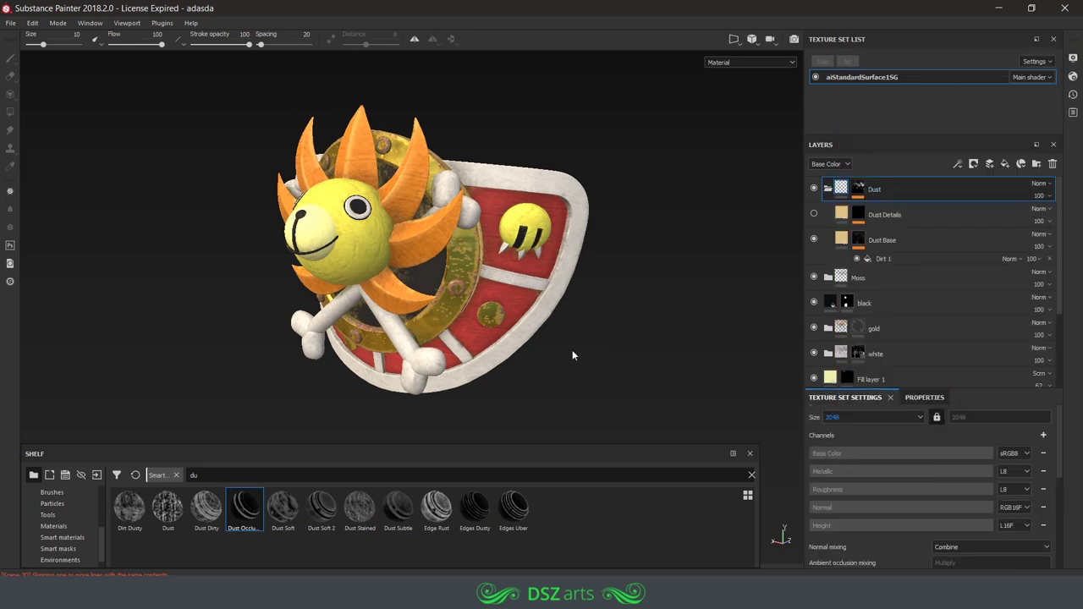
left_click_drag(572, 349, 577, 352, "alt")
scroll(615, 322, "up", 2)
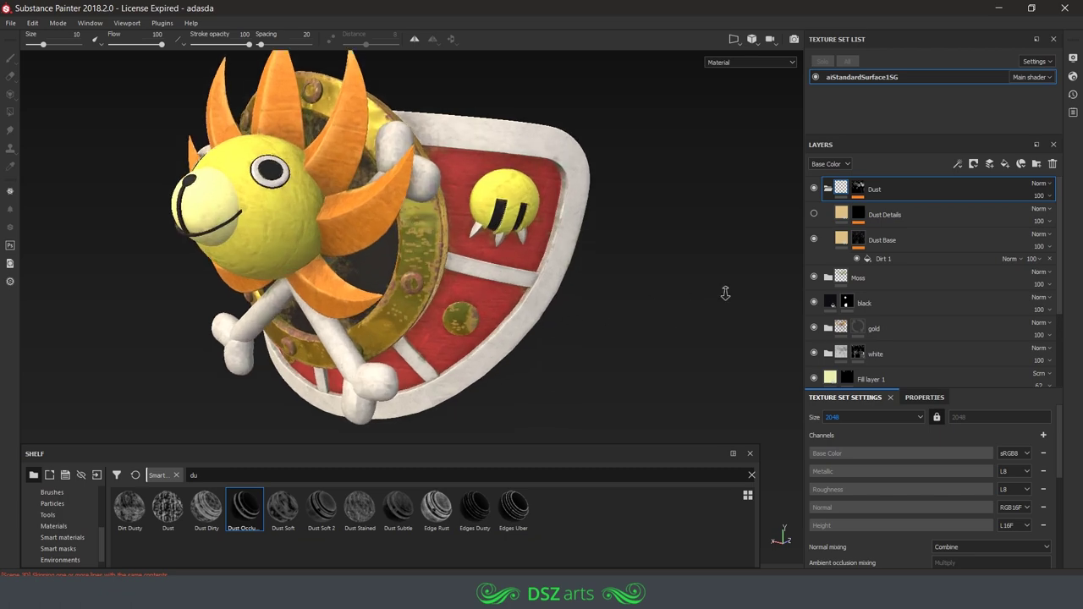
scroll(720, 292, "up", 3)
left_click_drag(691, 354, 699, 305, "alt")
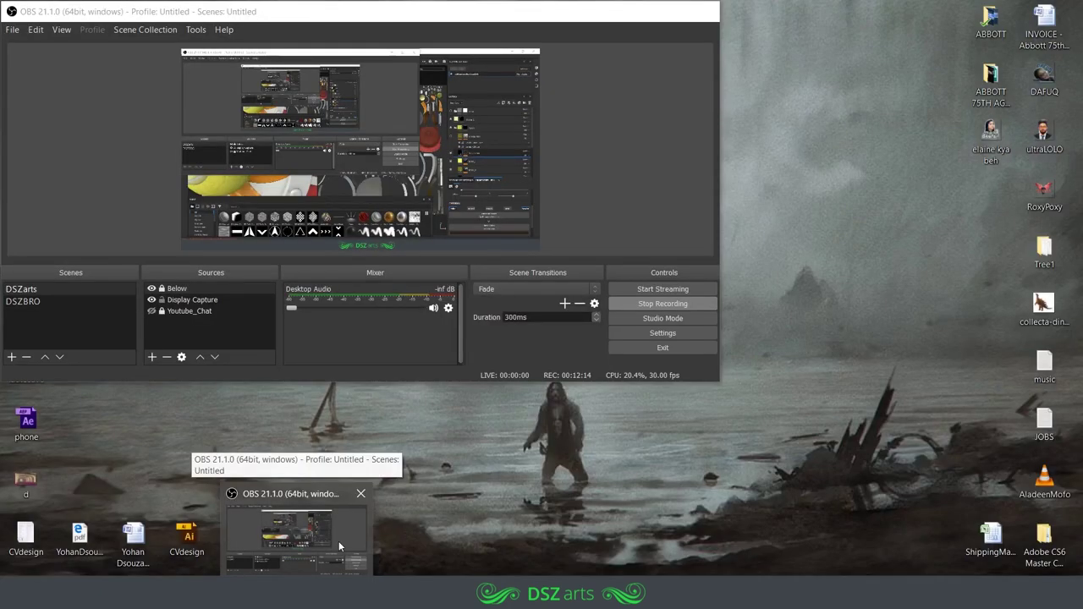
left_click(339, 541)
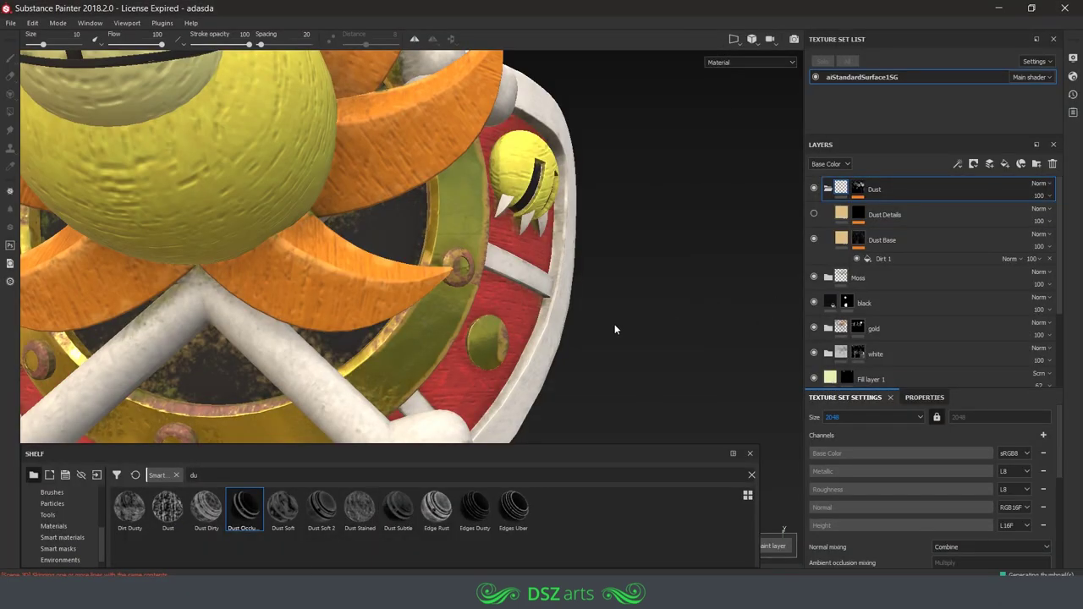
Frame the emblem from the front, render it in Iray, and set Max Time to 74 seconds
right_click_drag(624, 290, 457, 321, "alt")
mouse_move(457, 322)
left_mouse_down("alt")
mouse_move(428, 331)
mouse_move(446, 239)
mouse_move(442, 256)
left_mouse_up("alt")
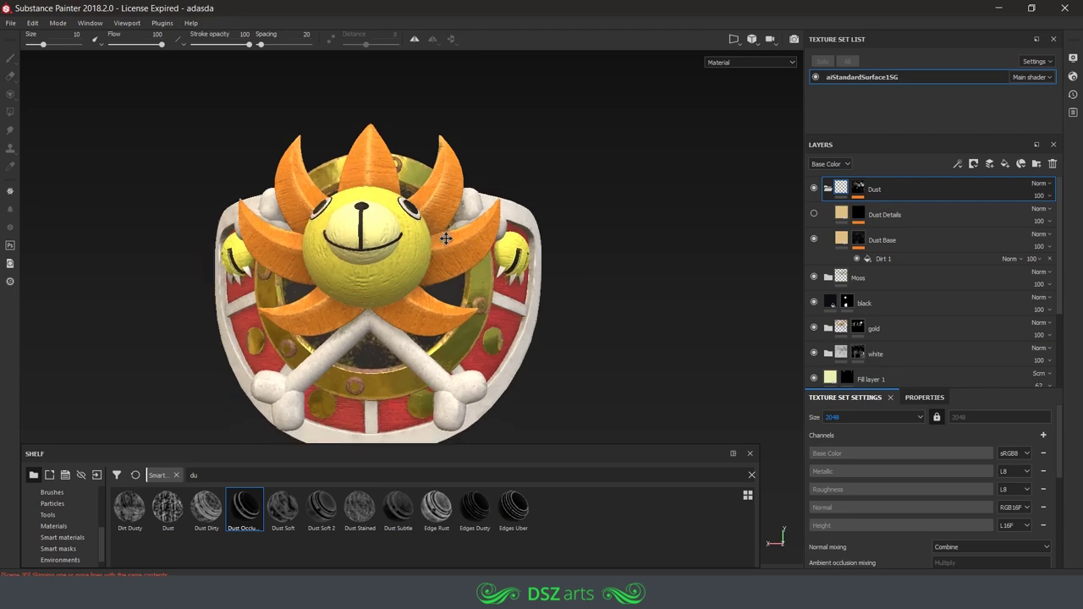
key("F10")
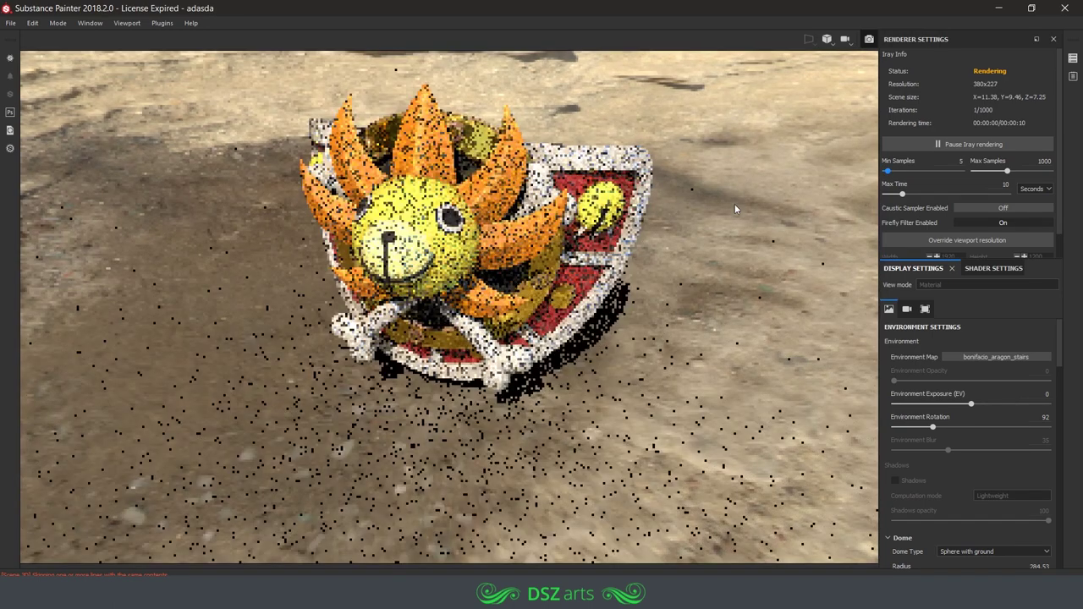
left_click_drag(902, 194, 920, 193)
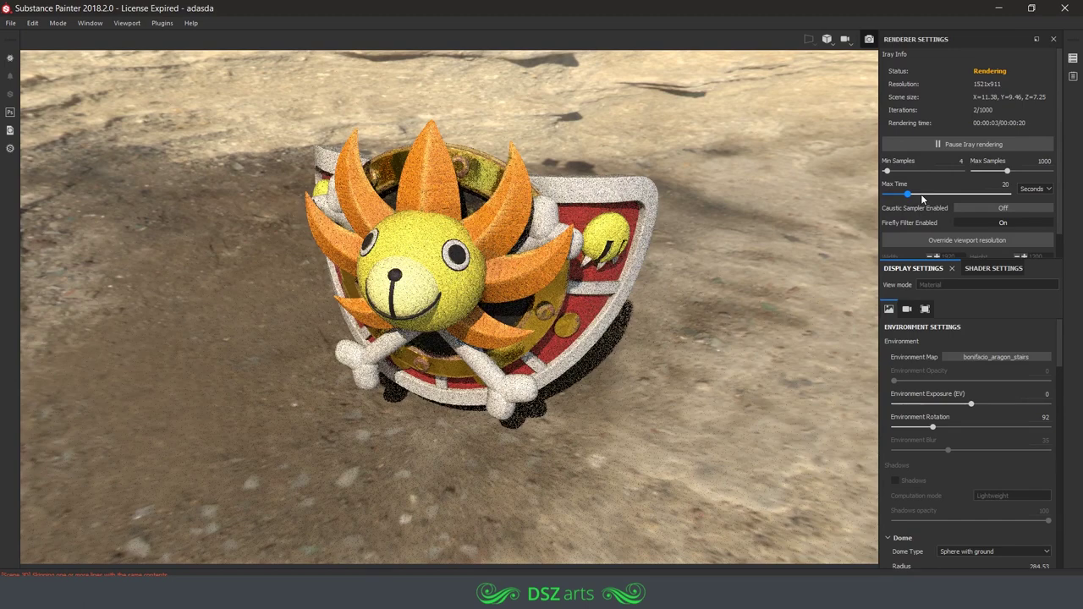
left_click(920, 194)
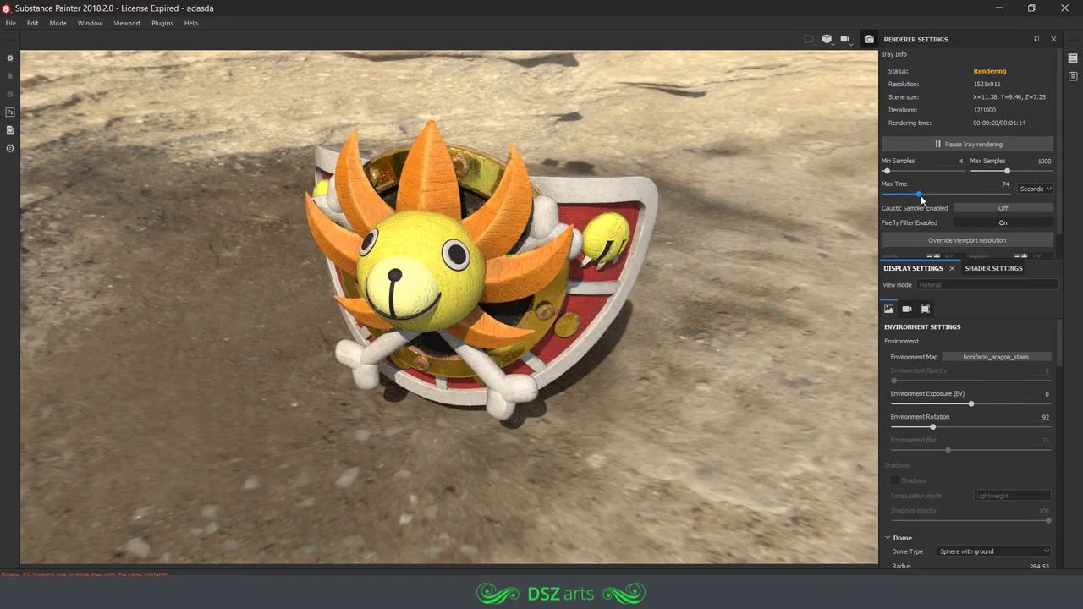